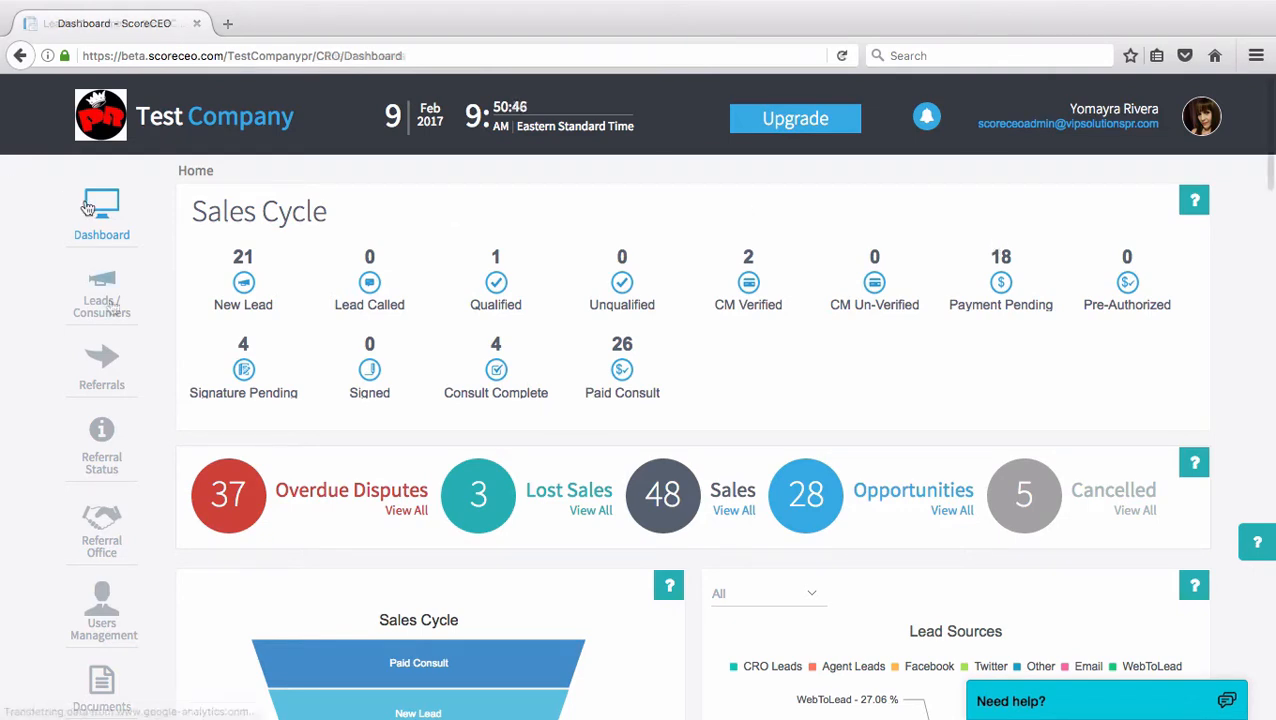
Step: Open the first lead in the Leads/Consumers list and start importing a credit report for it
left_click(101, 295)
scroll(617, 325, "down", 3)
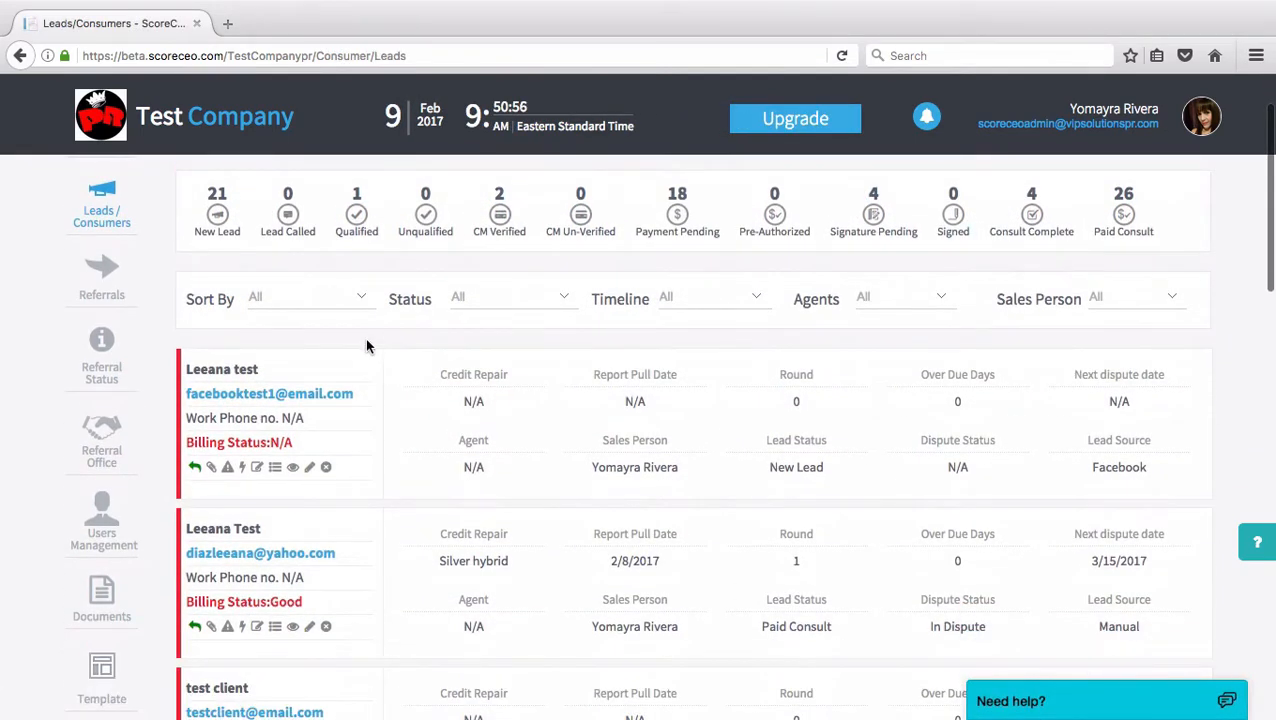
left_click(216, 376)
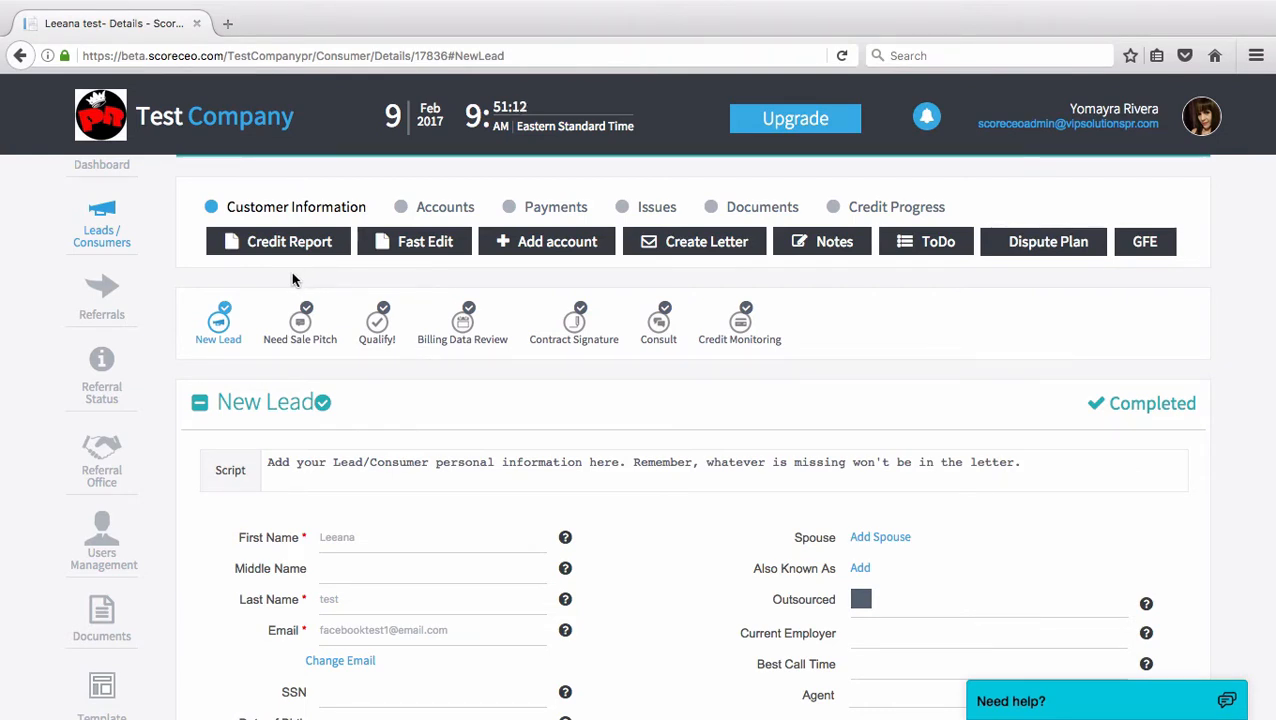
left_click(285, 243)
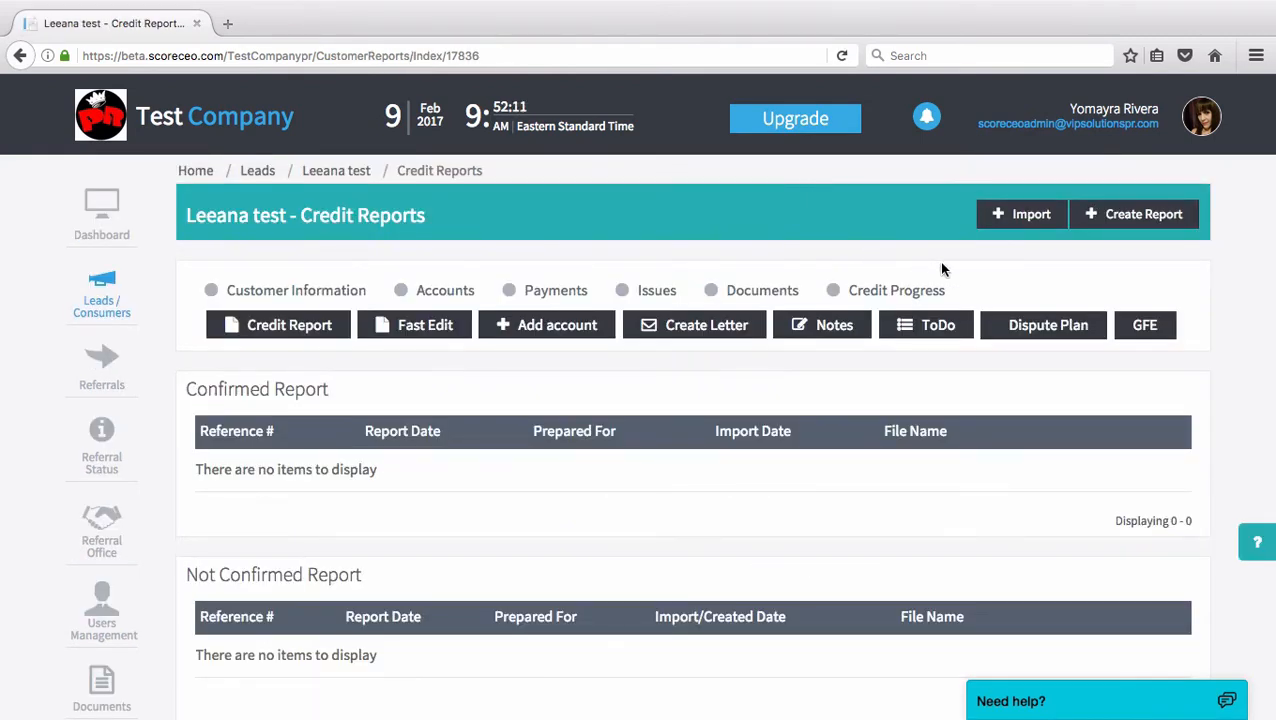
left_click(1022, 218)
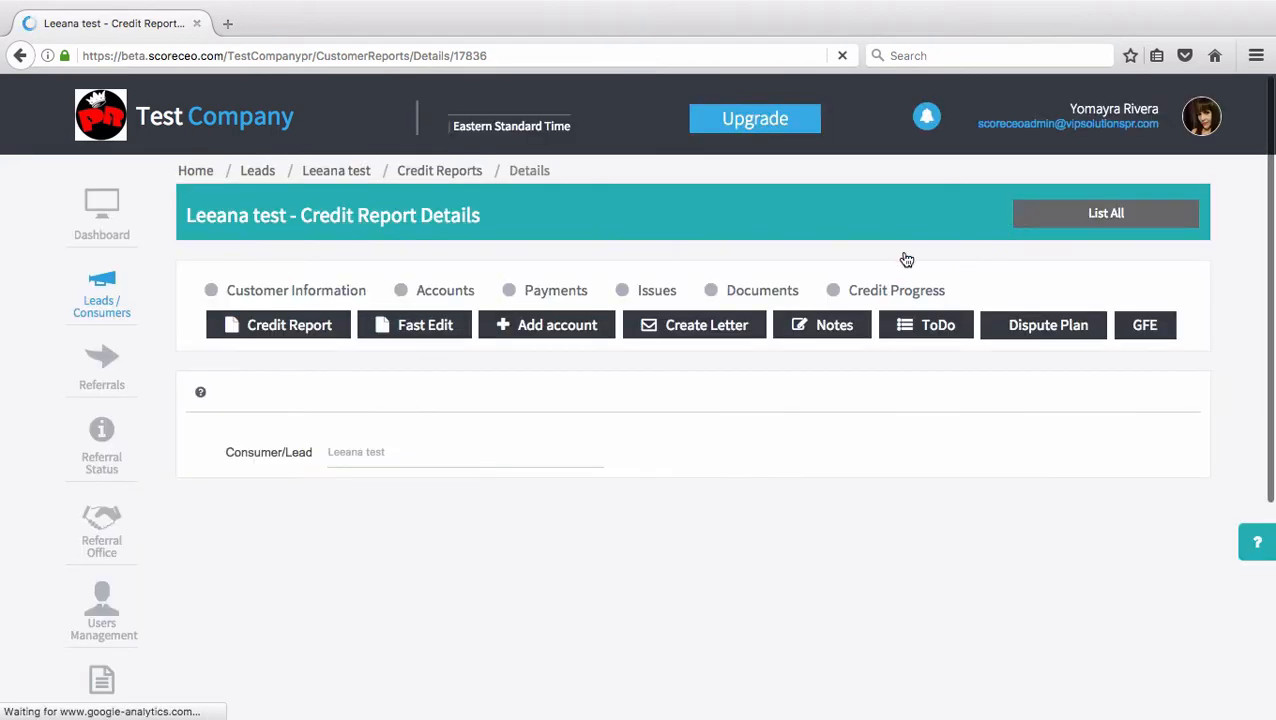
scroll(668, 352, "down", 3)
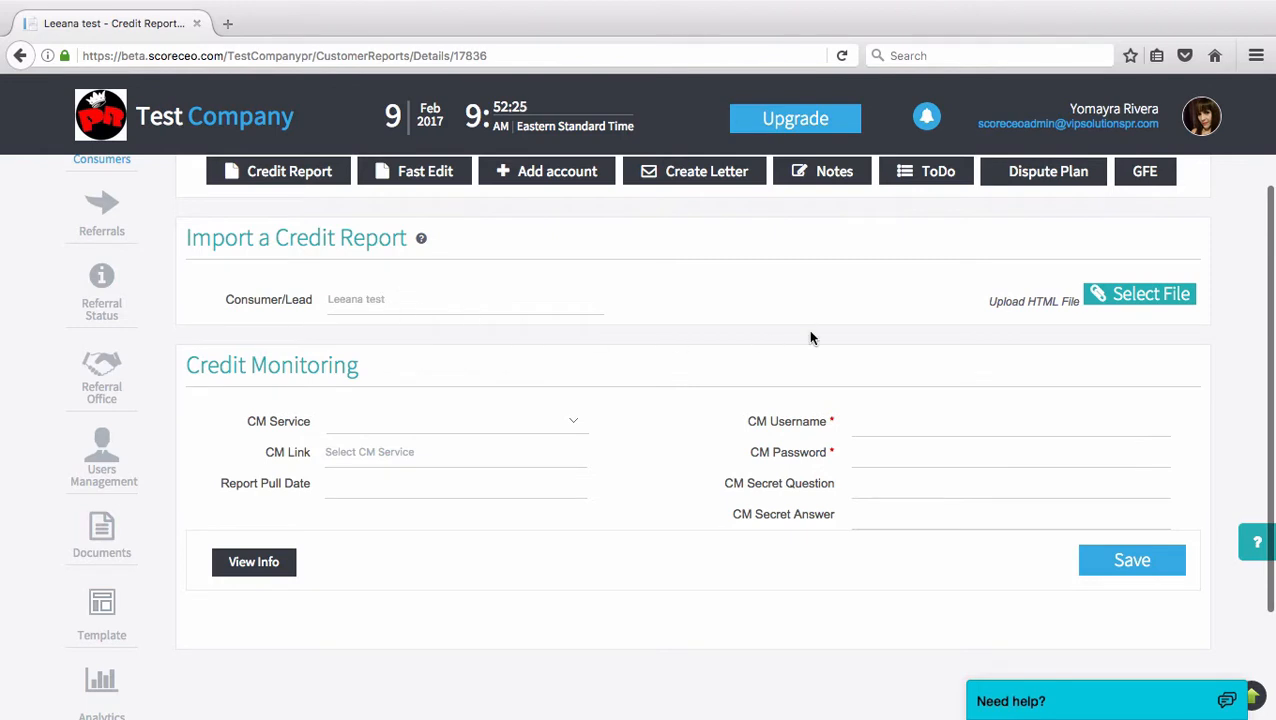
Step: Find the consumer's 2016 .htm credit report by searching for the first name with all file formats allowed, and upload it
left_click(1137, 300)
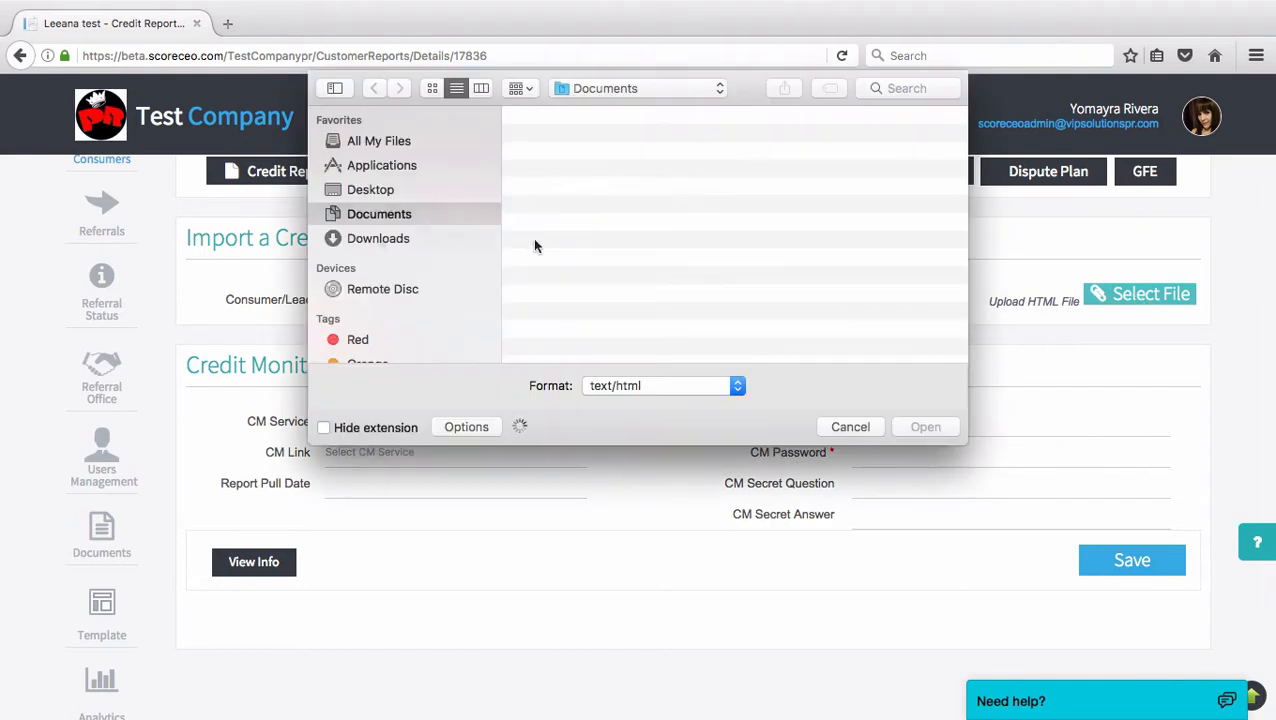
left_click(385, 238)
left_click(881, 86)
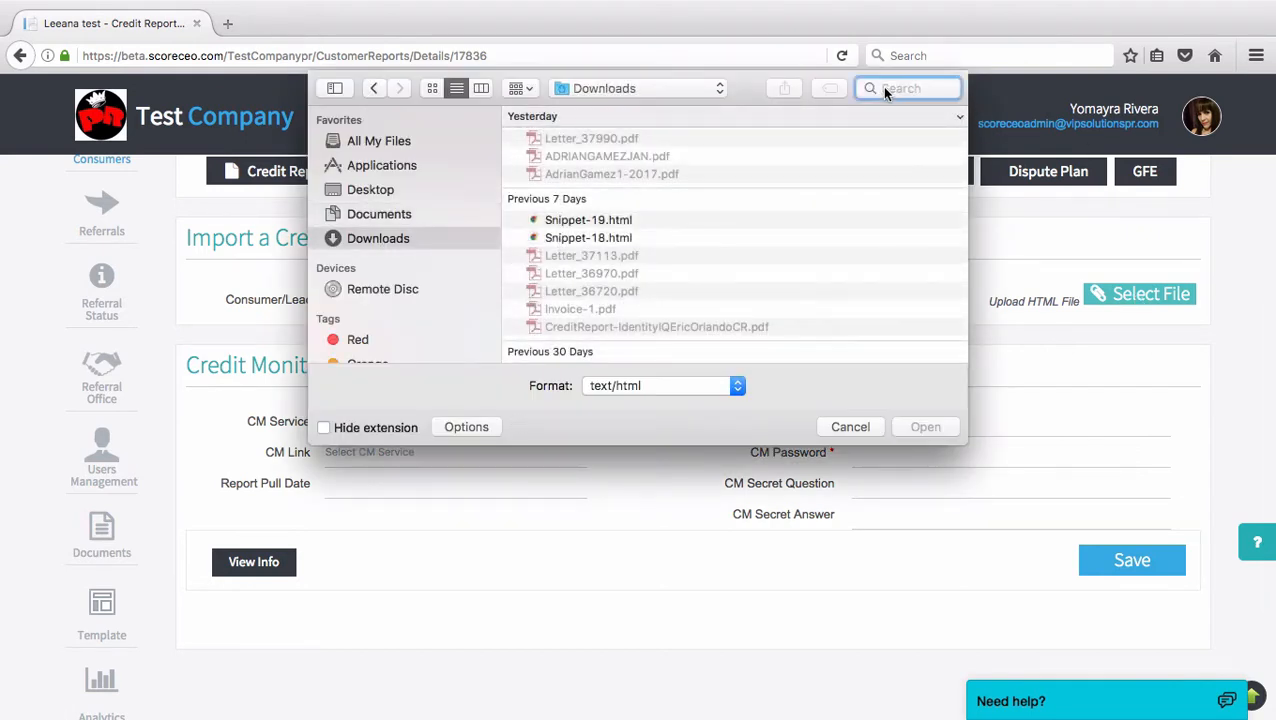
type("ruth")
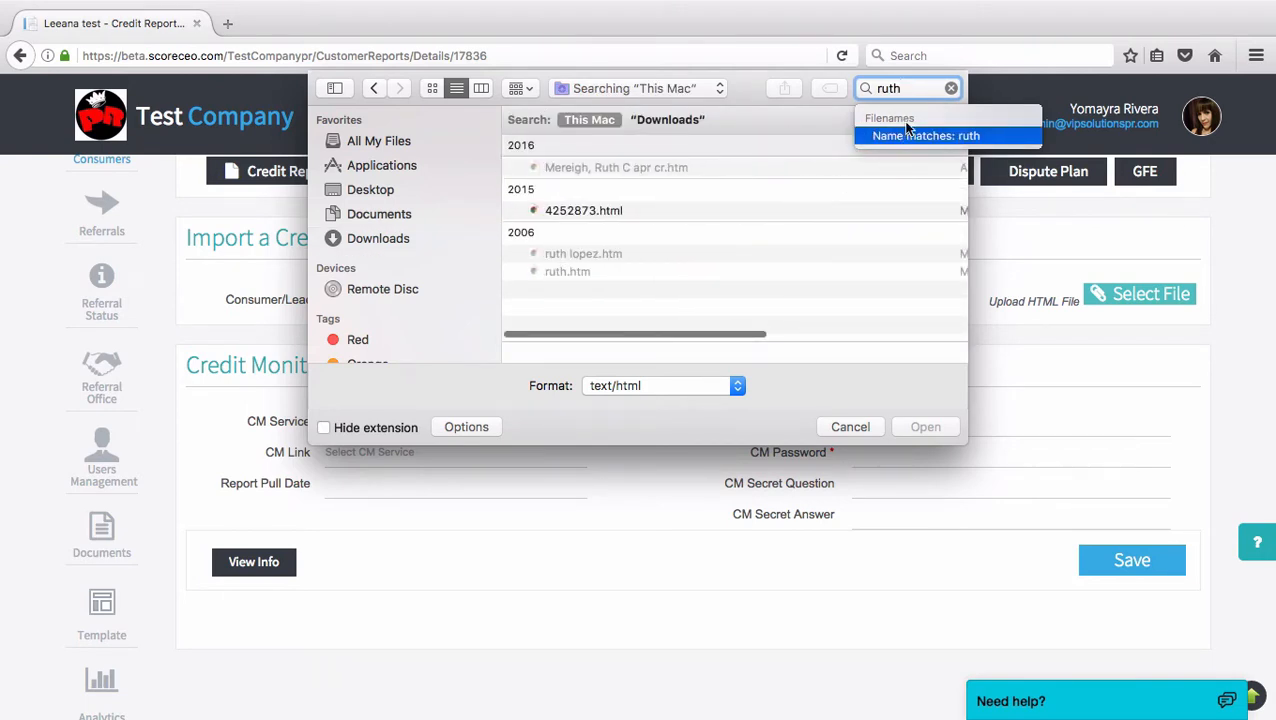
left_click(618, 390)
left_click(632, 363)
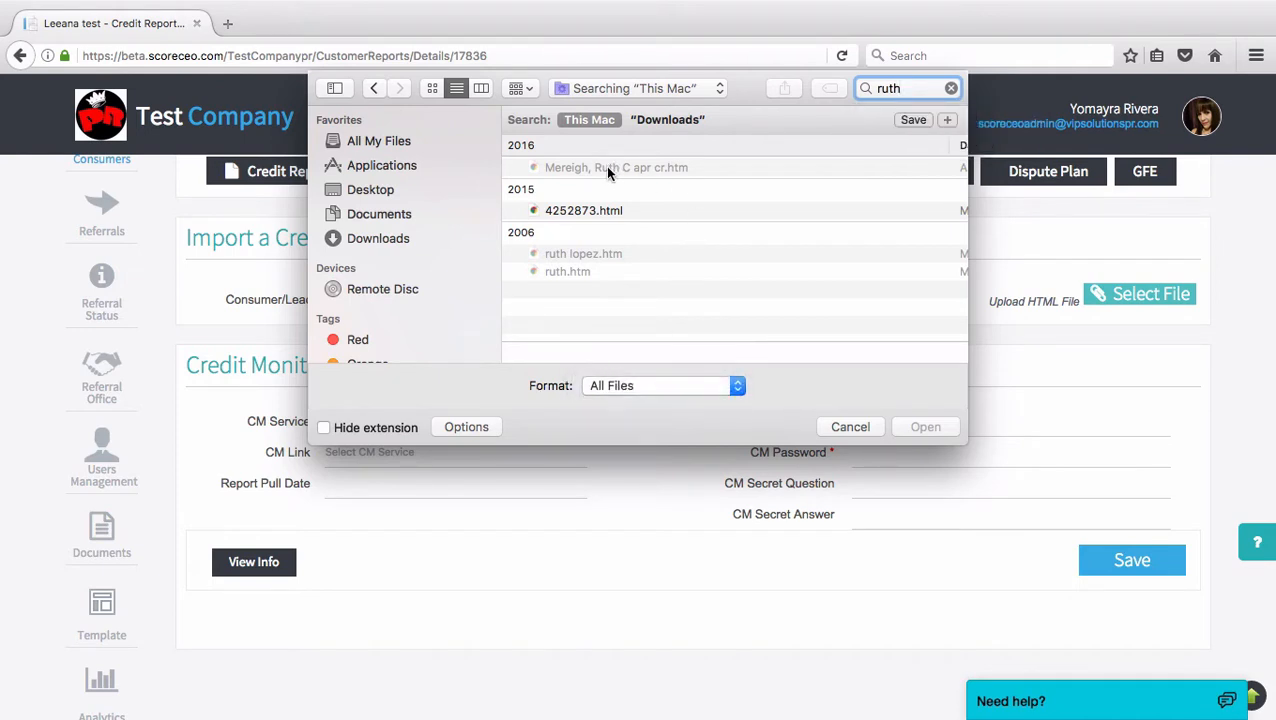
left_click(645, 168)
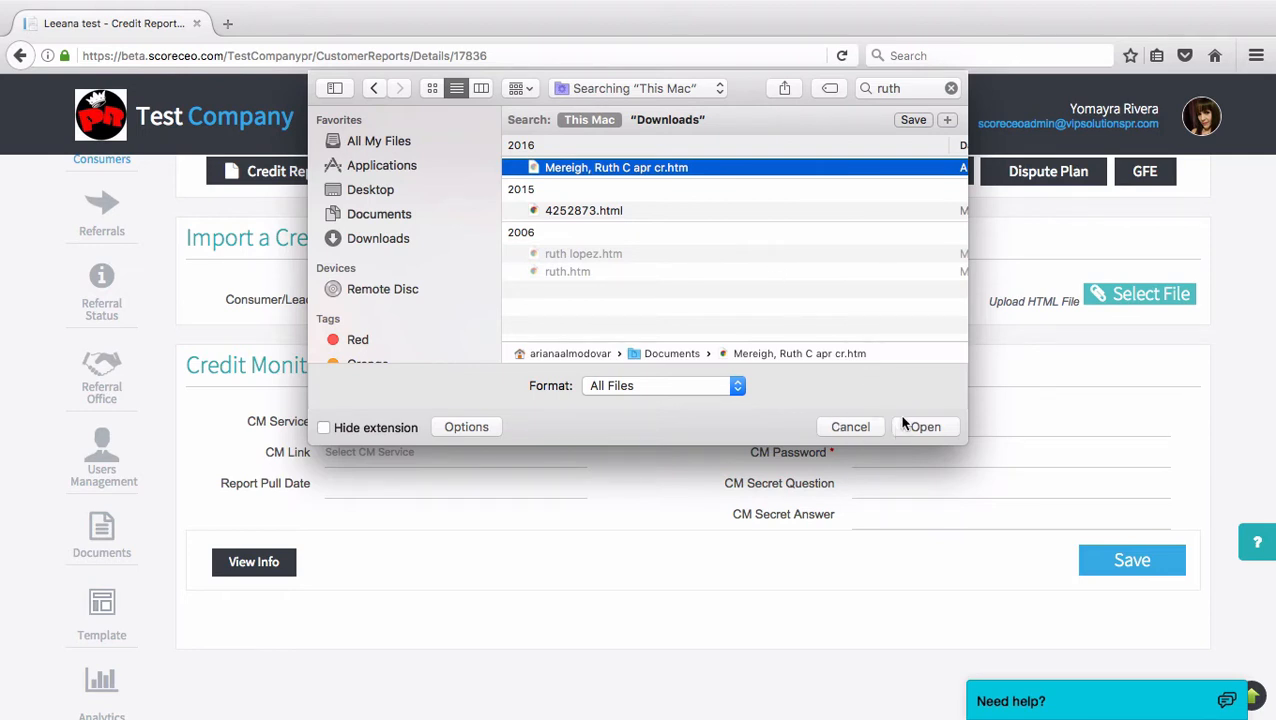
left_click(920, 434)
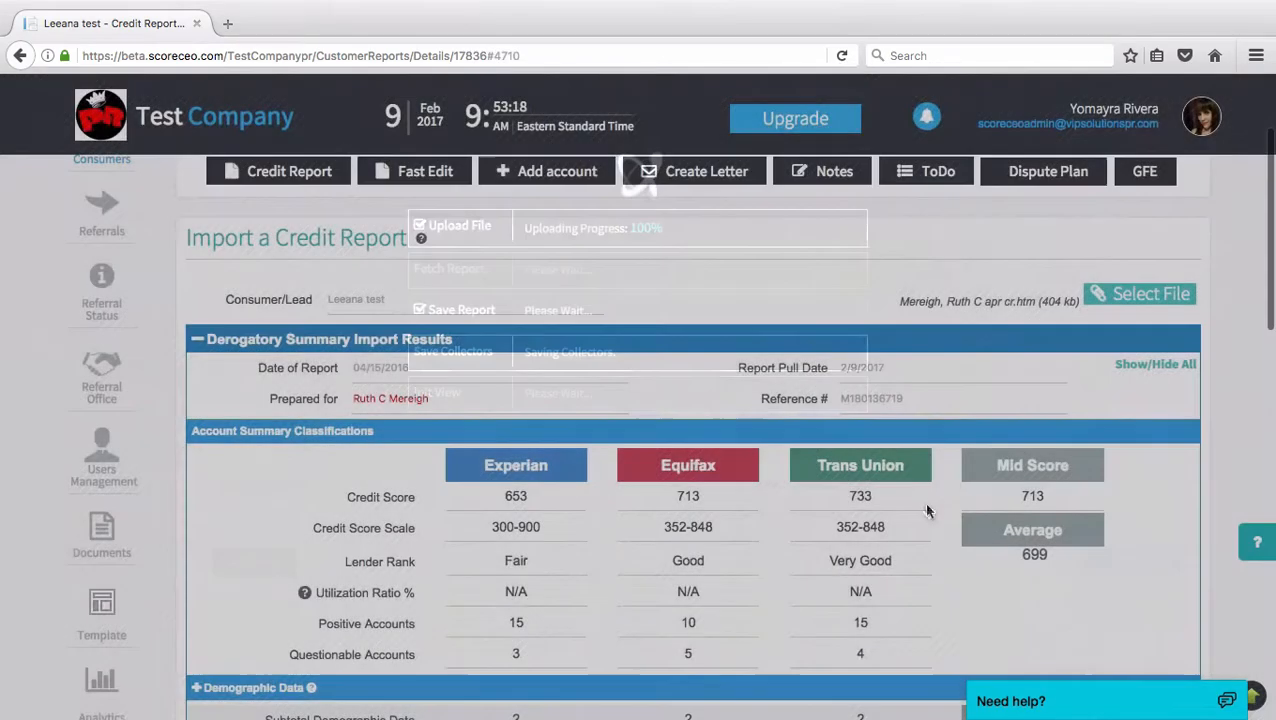
Step: Review the derogatory summary import results, including bureau scores, category subtotals and the total number of disputable accounts
scroll(650, 265, "down", 3)
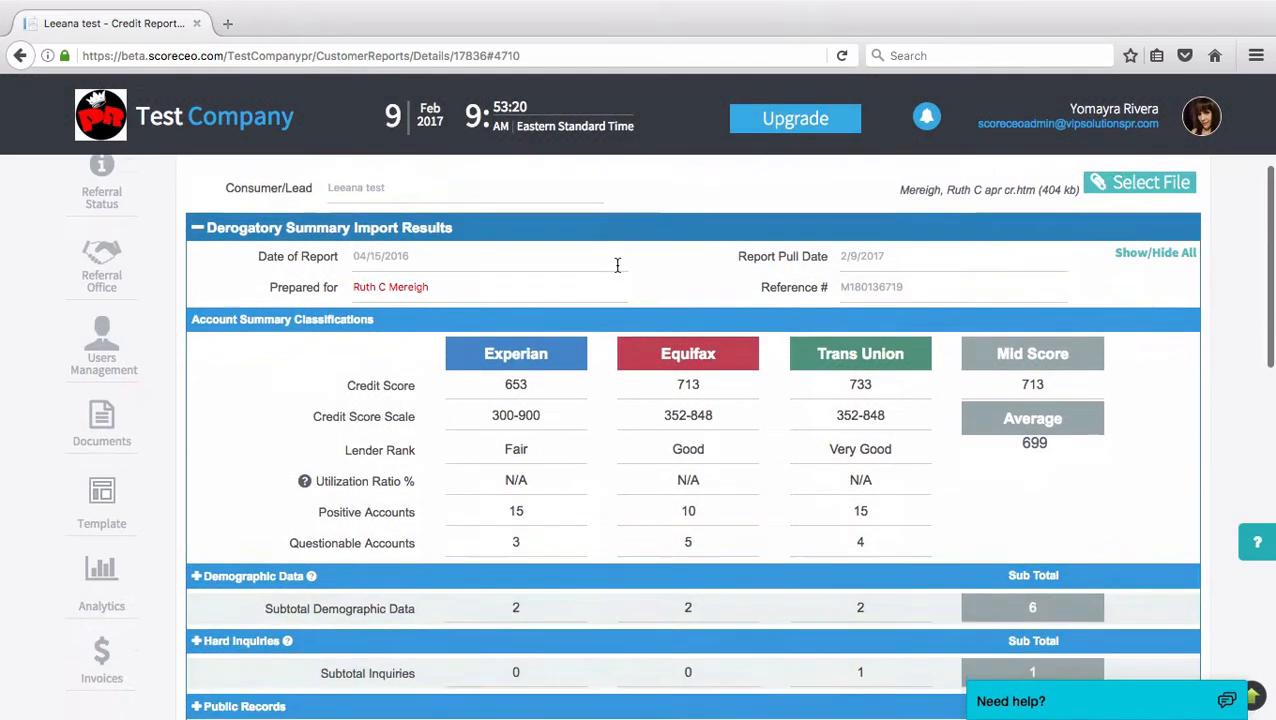
scroll(546, 198, "down", 2)
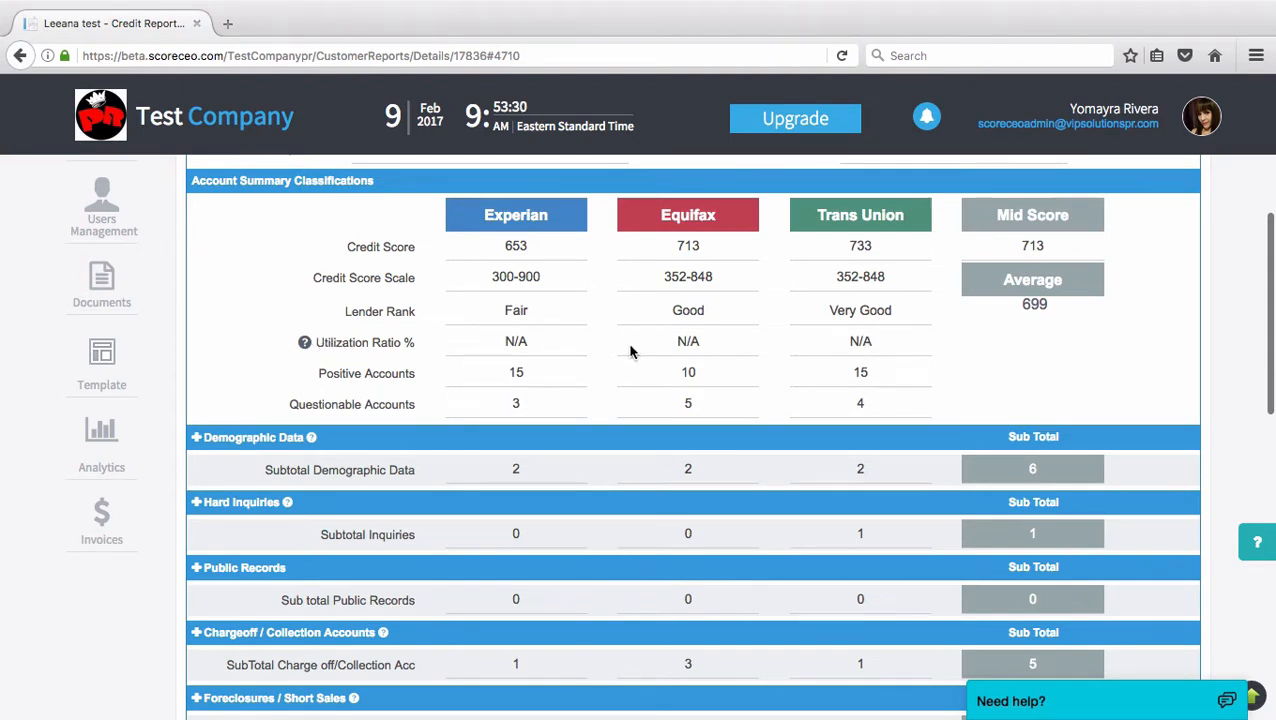
scroll(580, 340, "down", 1)
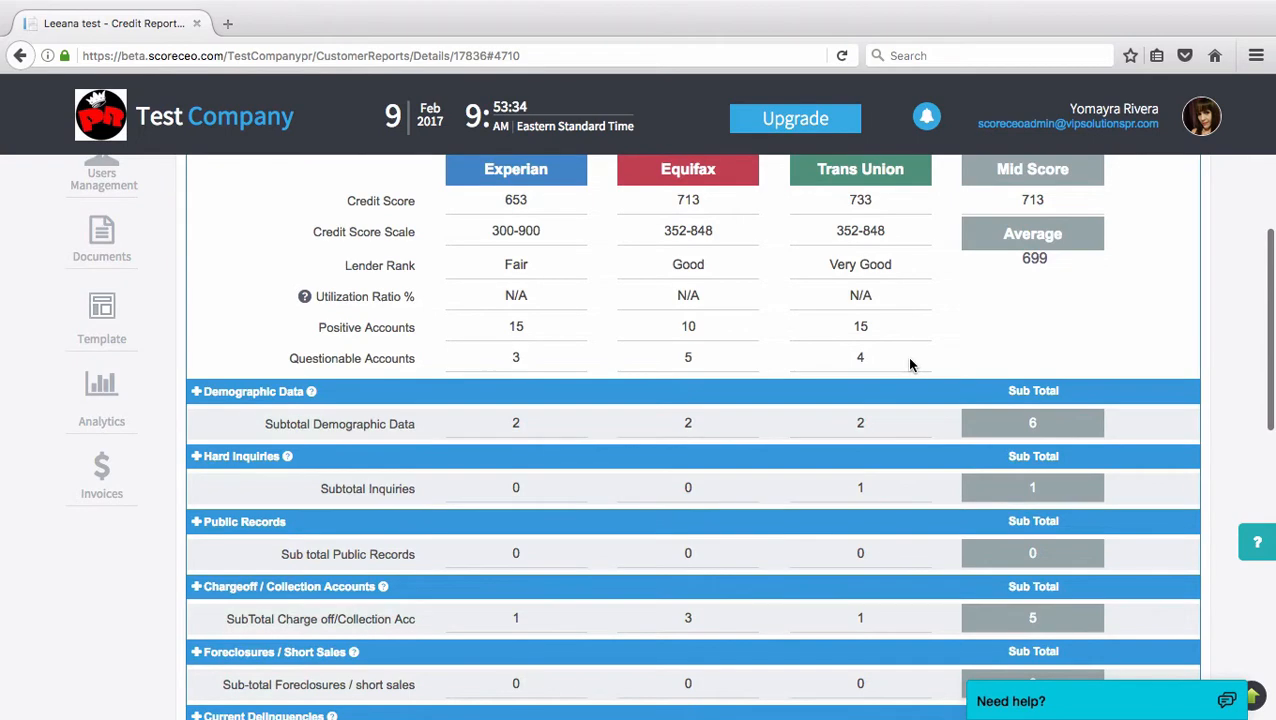
scroll(910, 365, "down", 4)
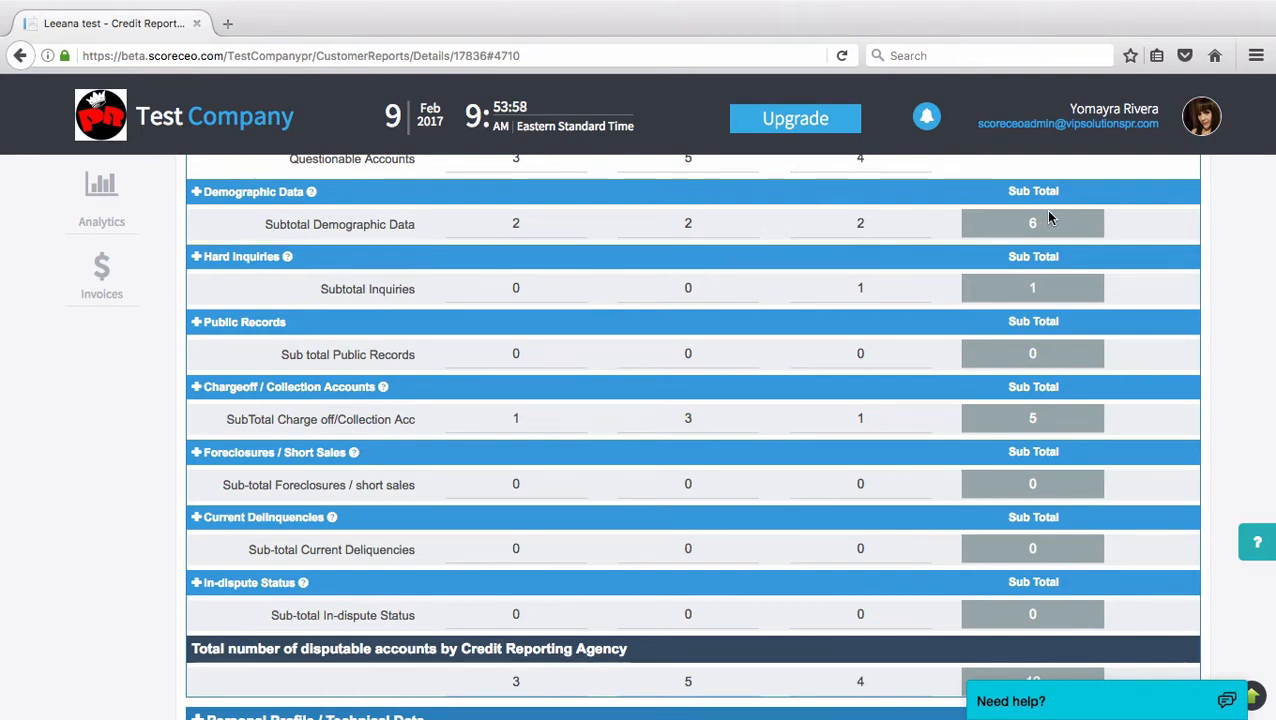
scroll(662, 245, "down", 2)
scroll(660, 248, "up", 2)
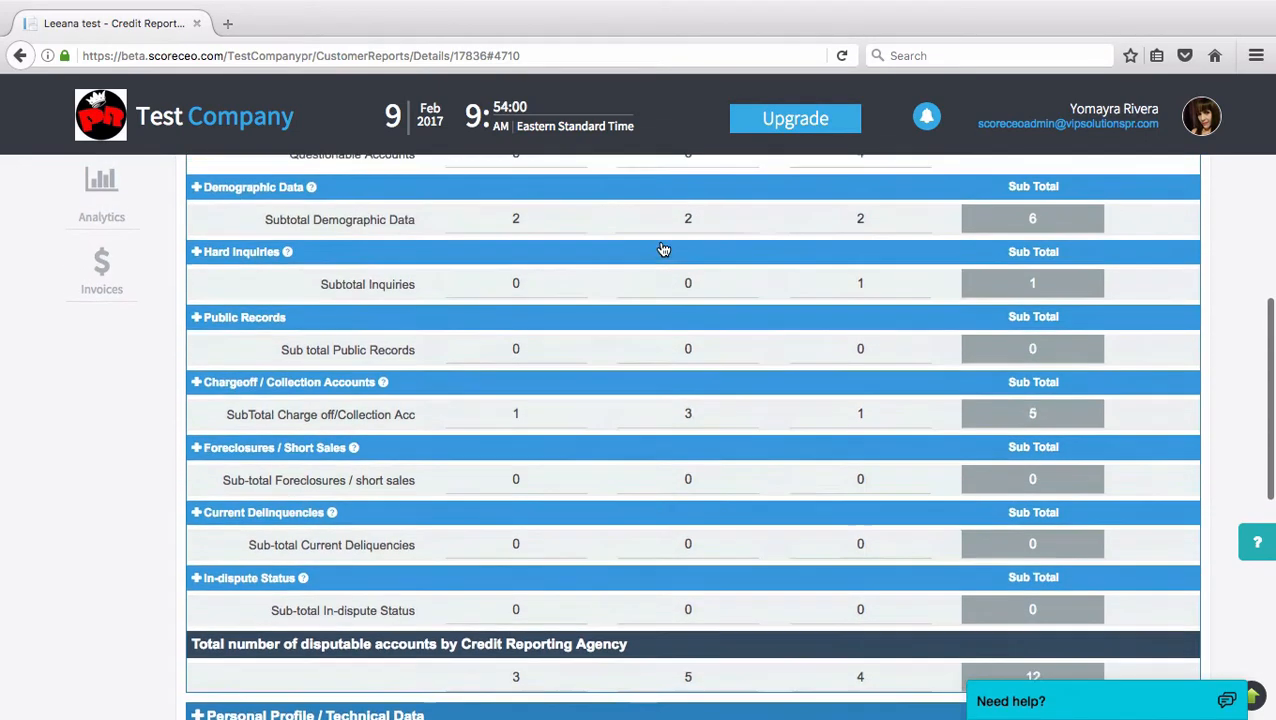
scroll(578, 278, "down", 5)
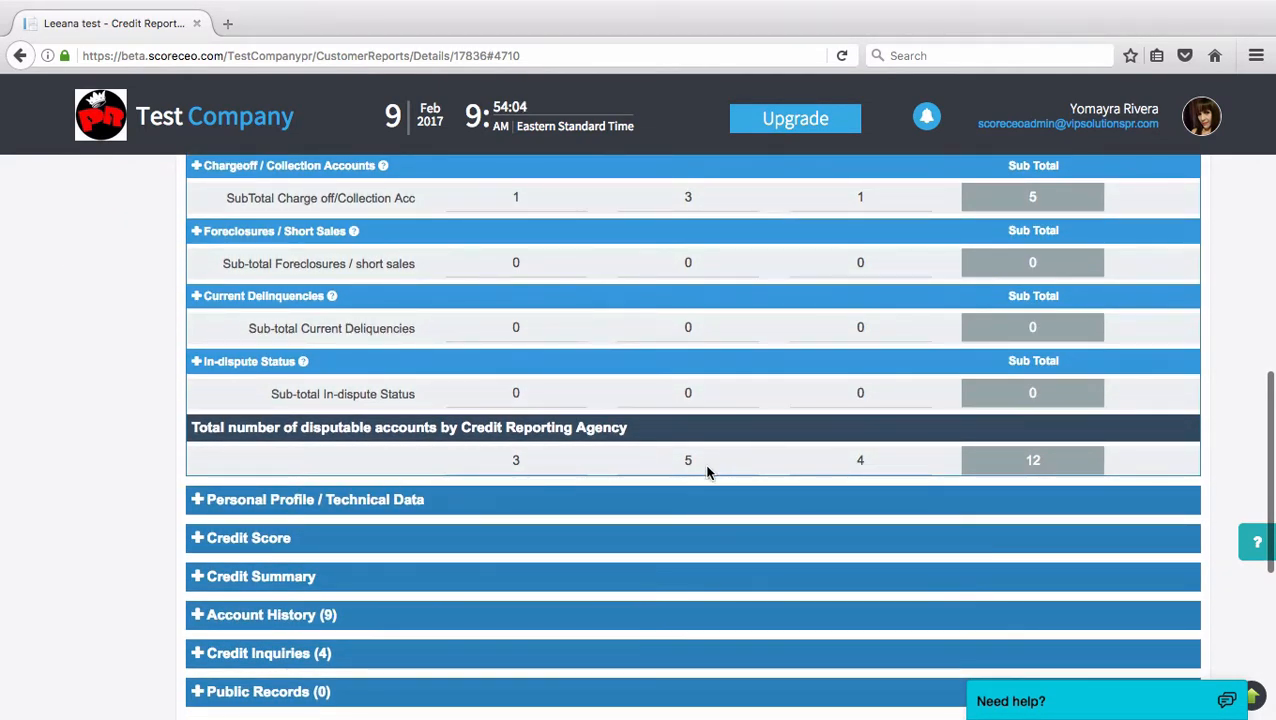
scroll(1027, 462, "down", 1)
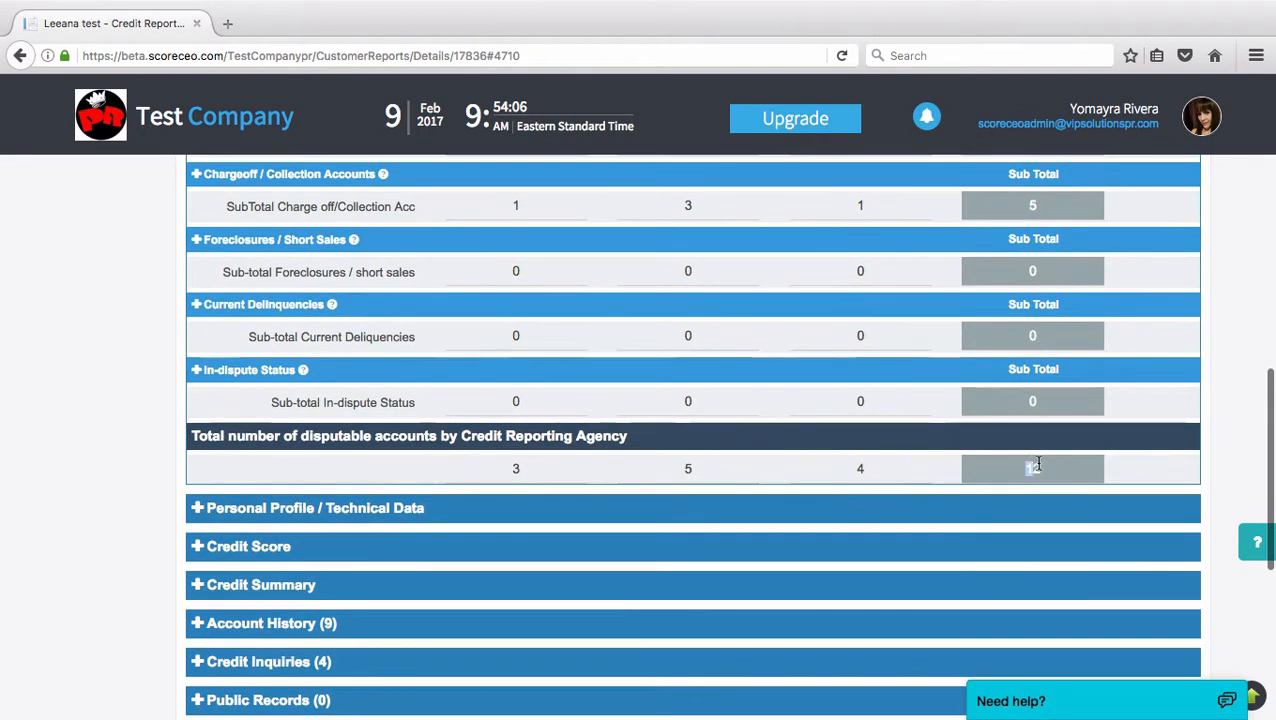
scroll(660, 458, "down", 3)
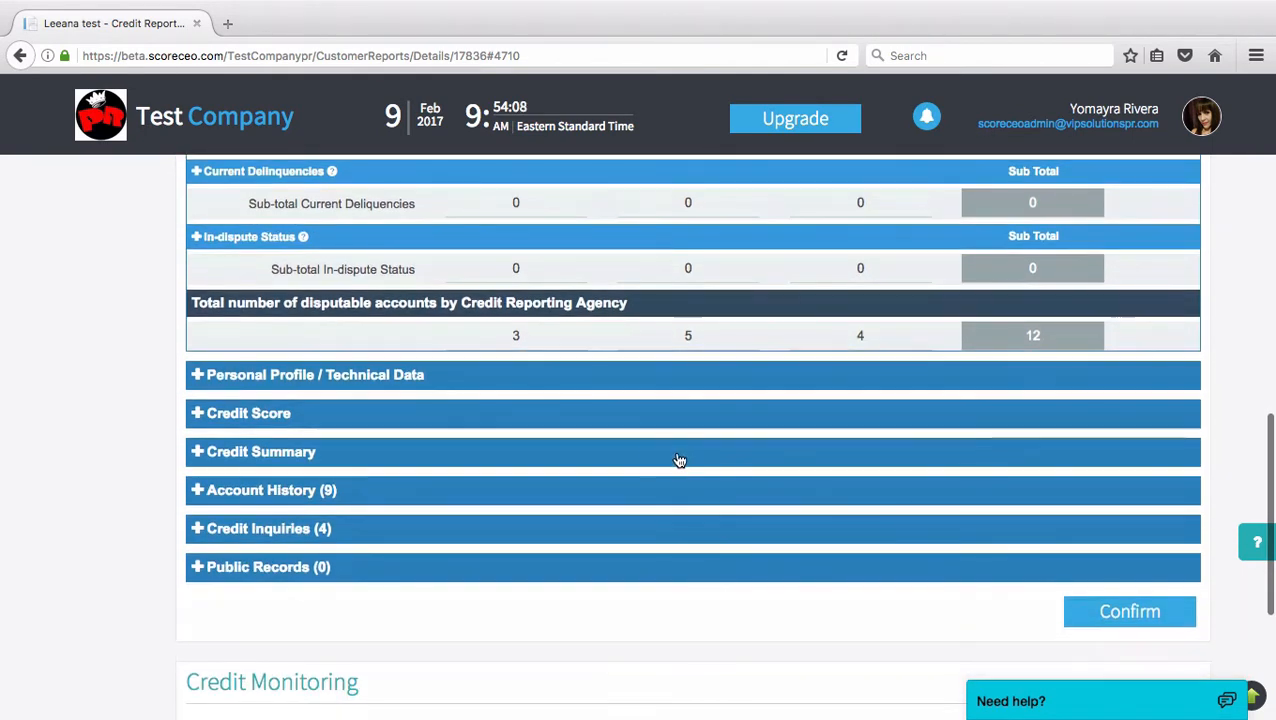
Step: Expand Account History and discard the accounts without derogatory marks, starting with REGIONS BANK
left_click(199, 490)
scroll(598, 485, "down", 4)
scroll(597, 481, "down", 10)
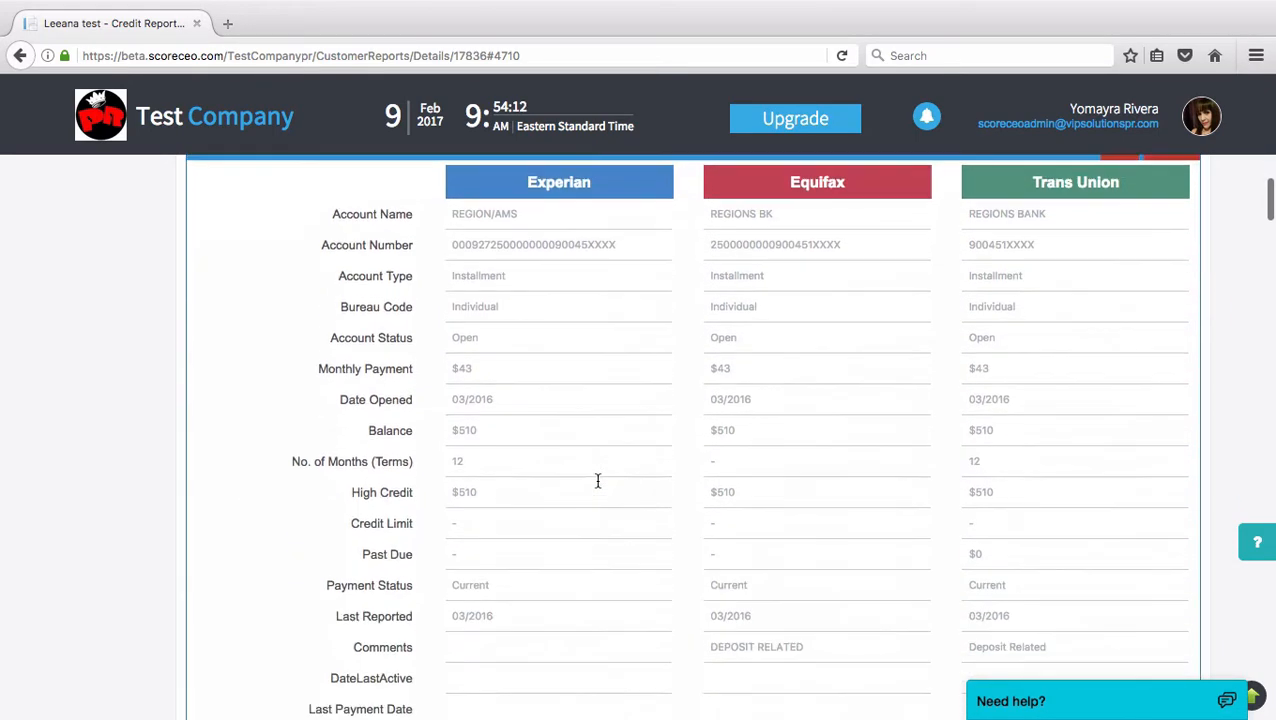
scroll(596, 478, "up", 5)
scroll(1125, 399, "up", 6)
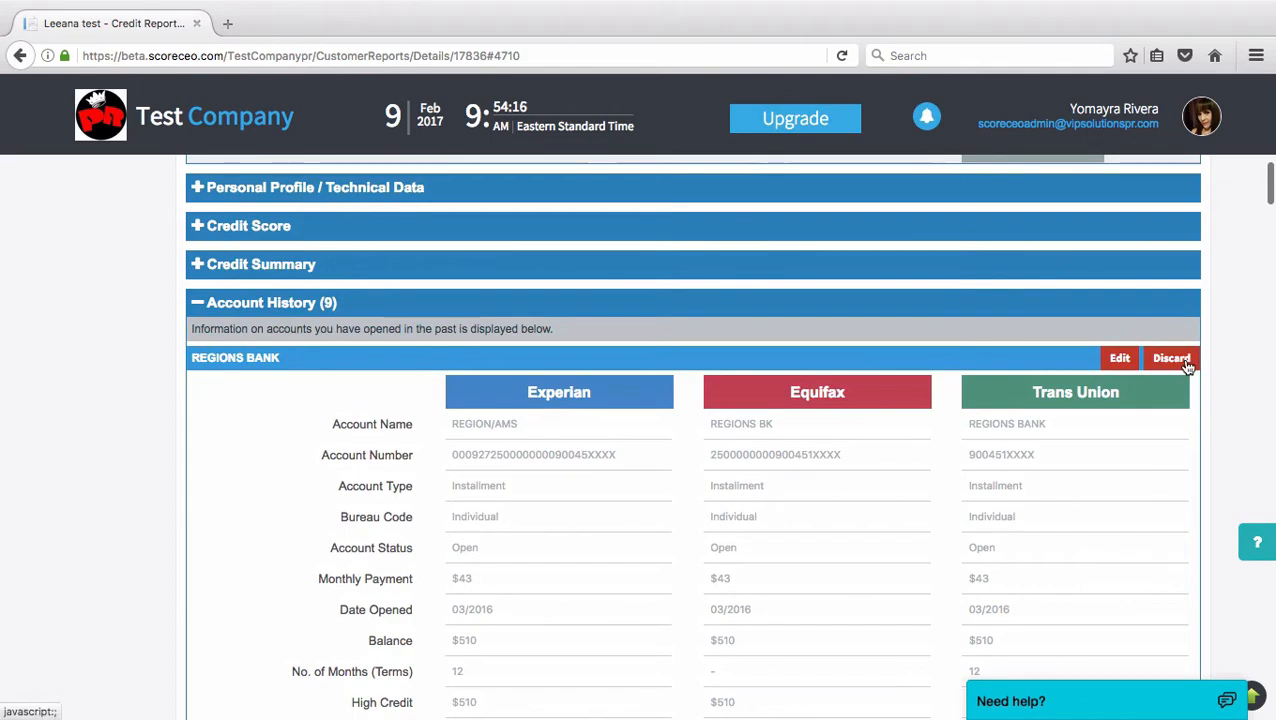
left_click(1177, 362)
scroll(1045, 441, "down", 2)
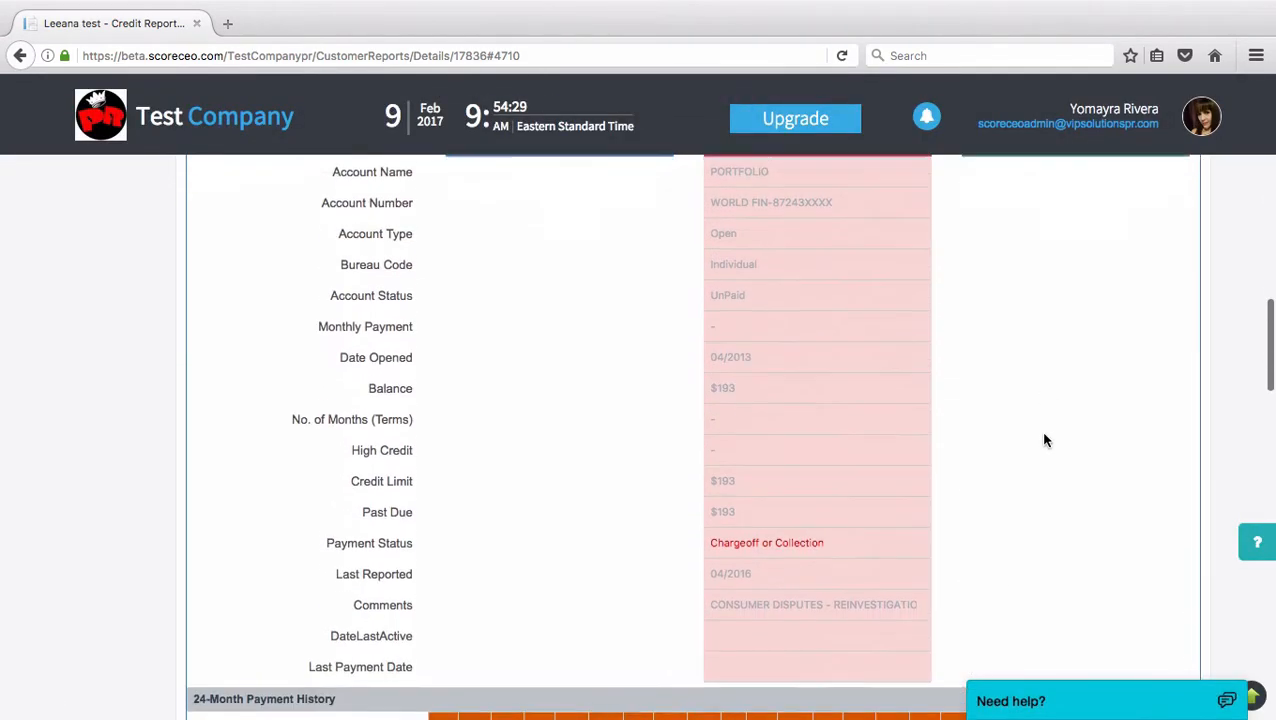
Step: Check the remaining chargeoff or collection accounts, and discard the CBNA and THD/CBNA credit inquiries, keeping only the REGIONS inquiry
scroll(840, 450, "up", 3)
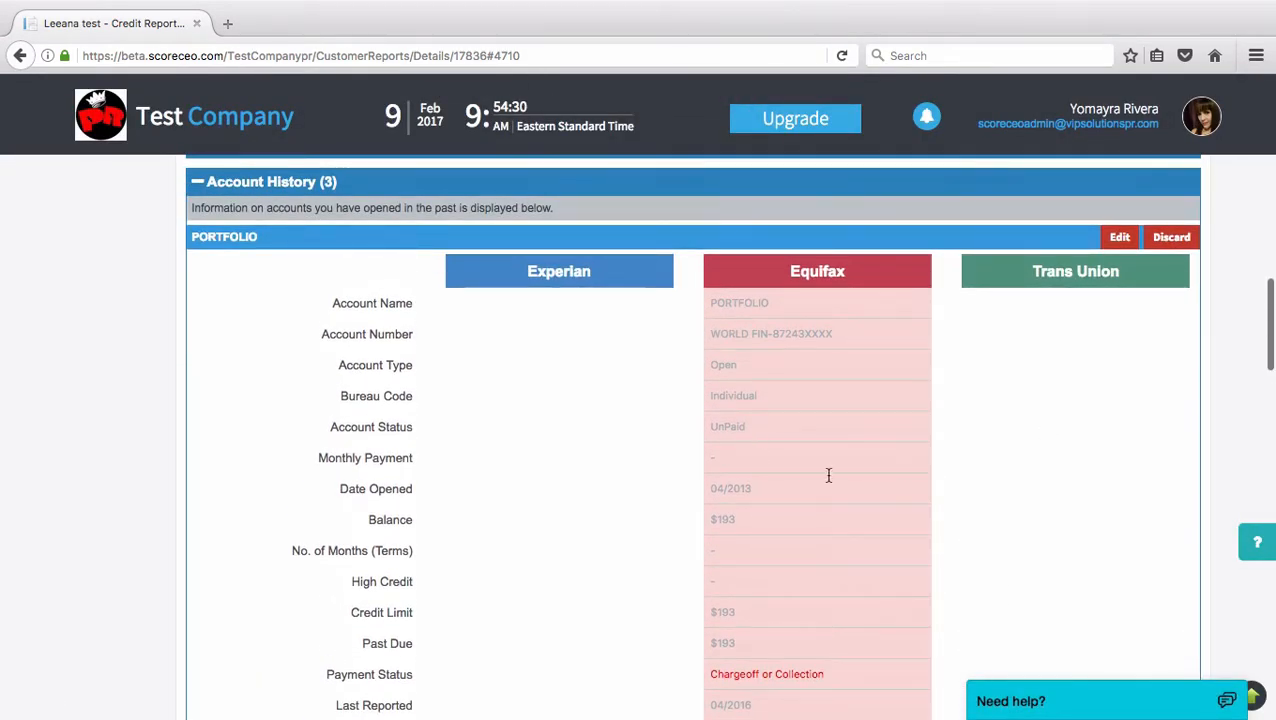
scroll(829, 475, "down", 4)
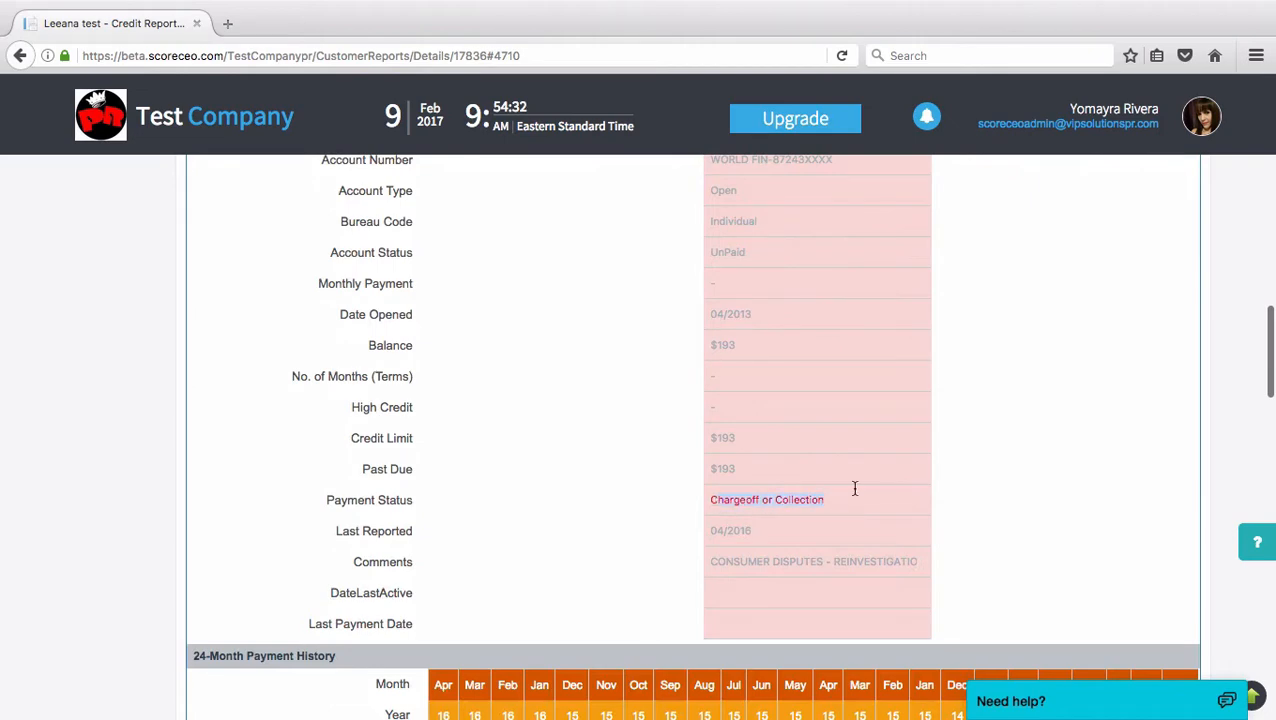
scroll(855, 488, "down", 14)
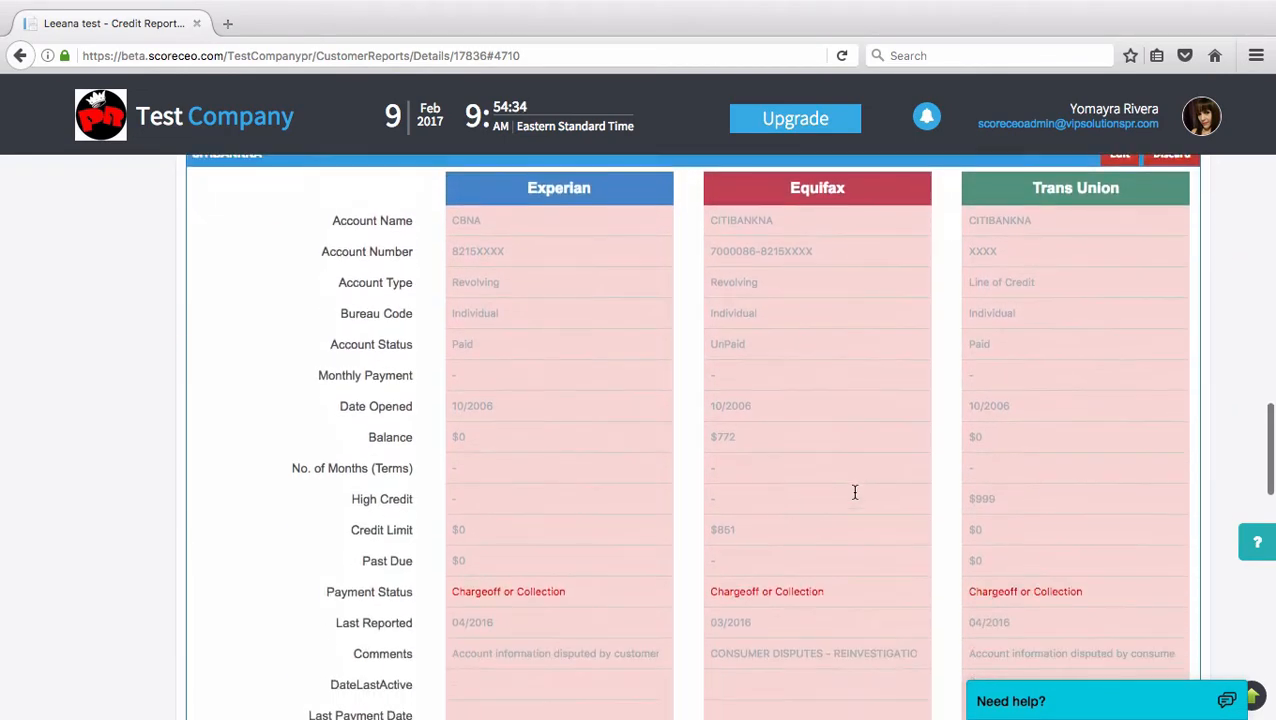
scroll(855, 492, "down", 18)
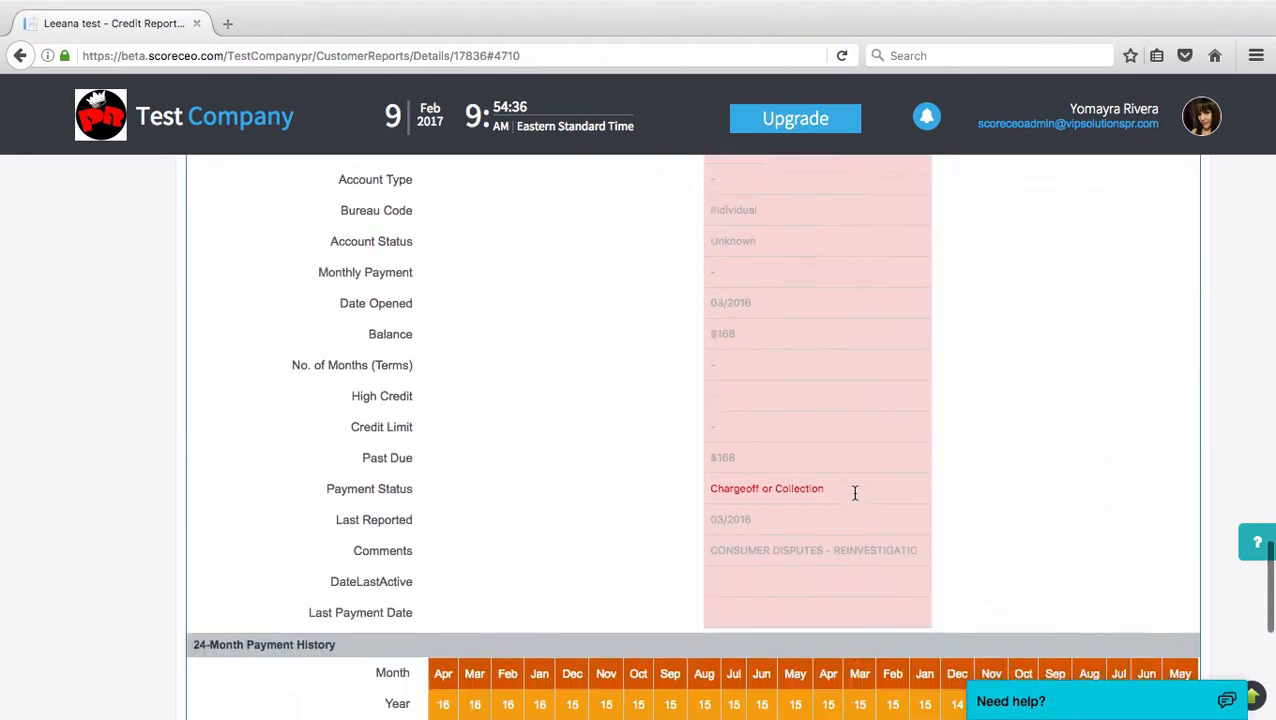
scroll(855, 492, "down", 8)
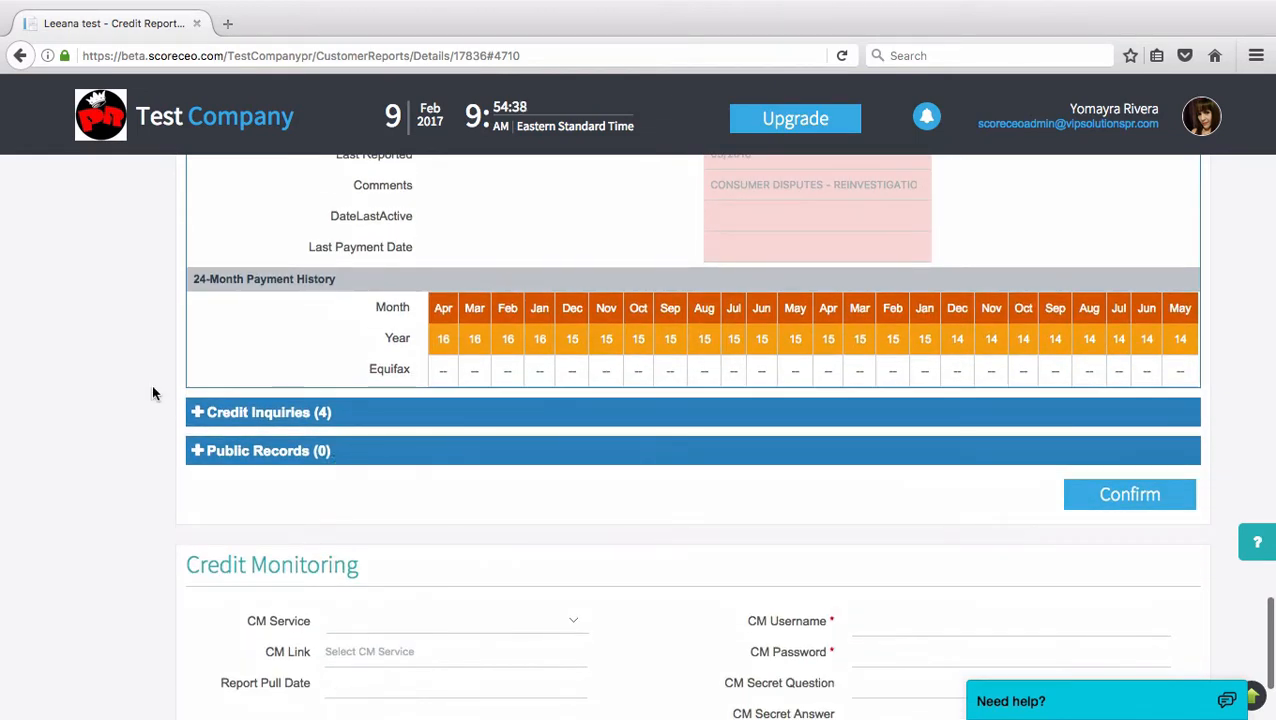
left_click(206, 417)
scroll(330, 432, "down", 1)
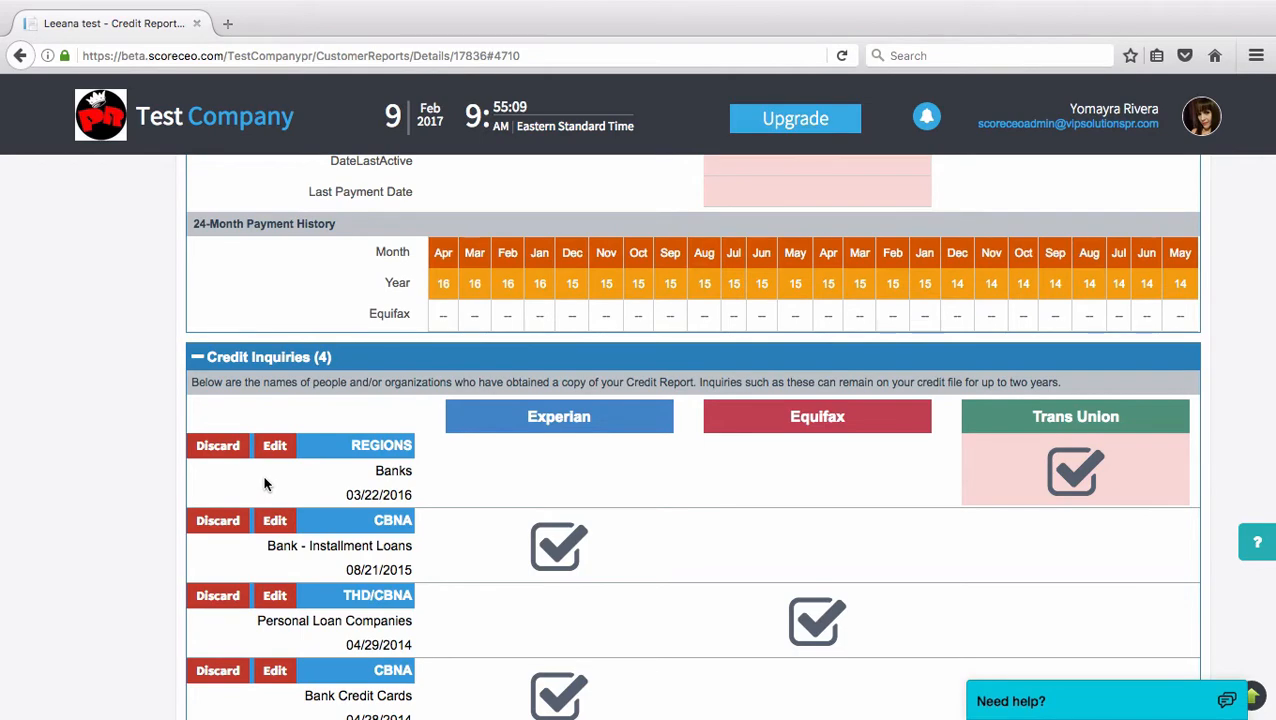
scroll(262, 484, "down", 1)
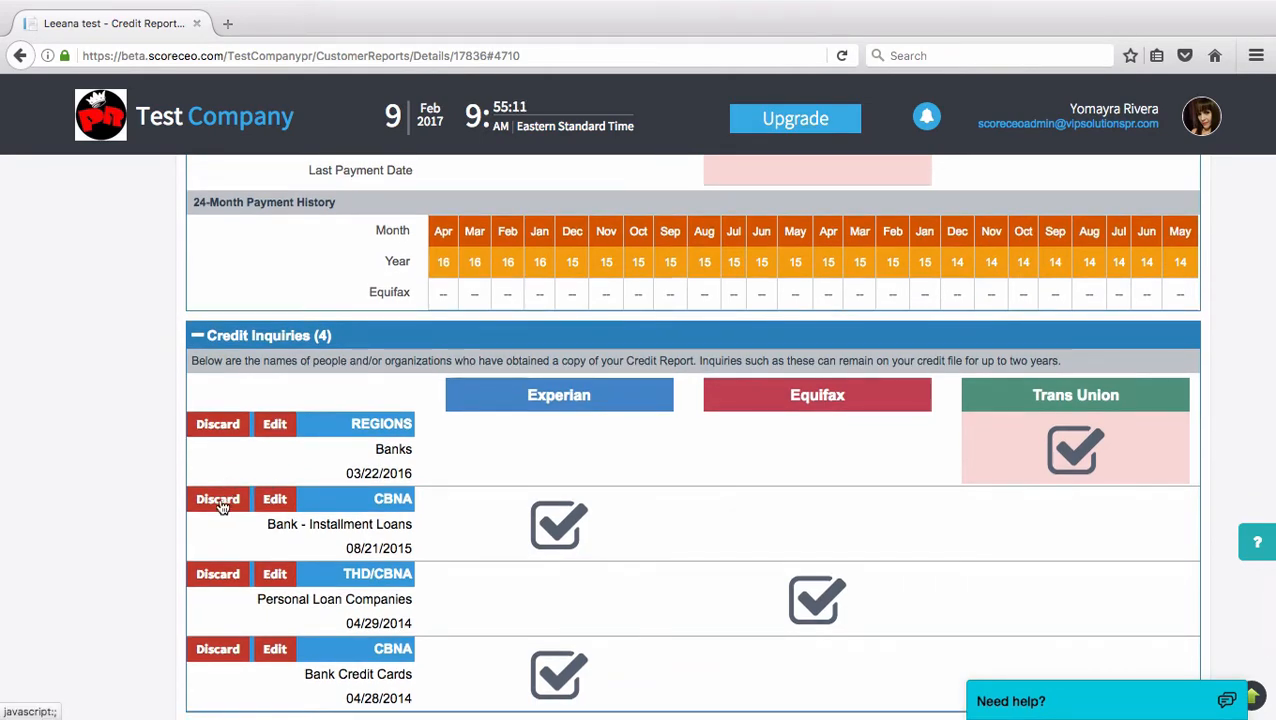
left_click(218, 499)
key("Return")
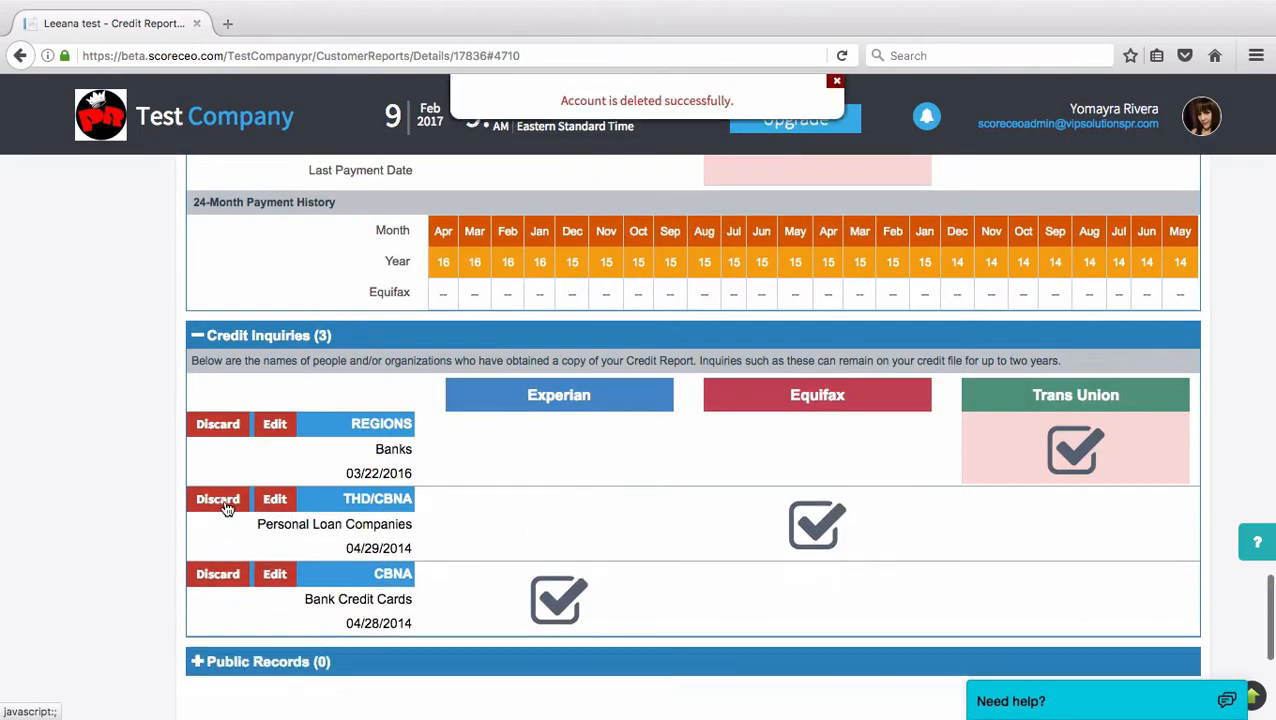
left_click(227, 509)
key("Return")
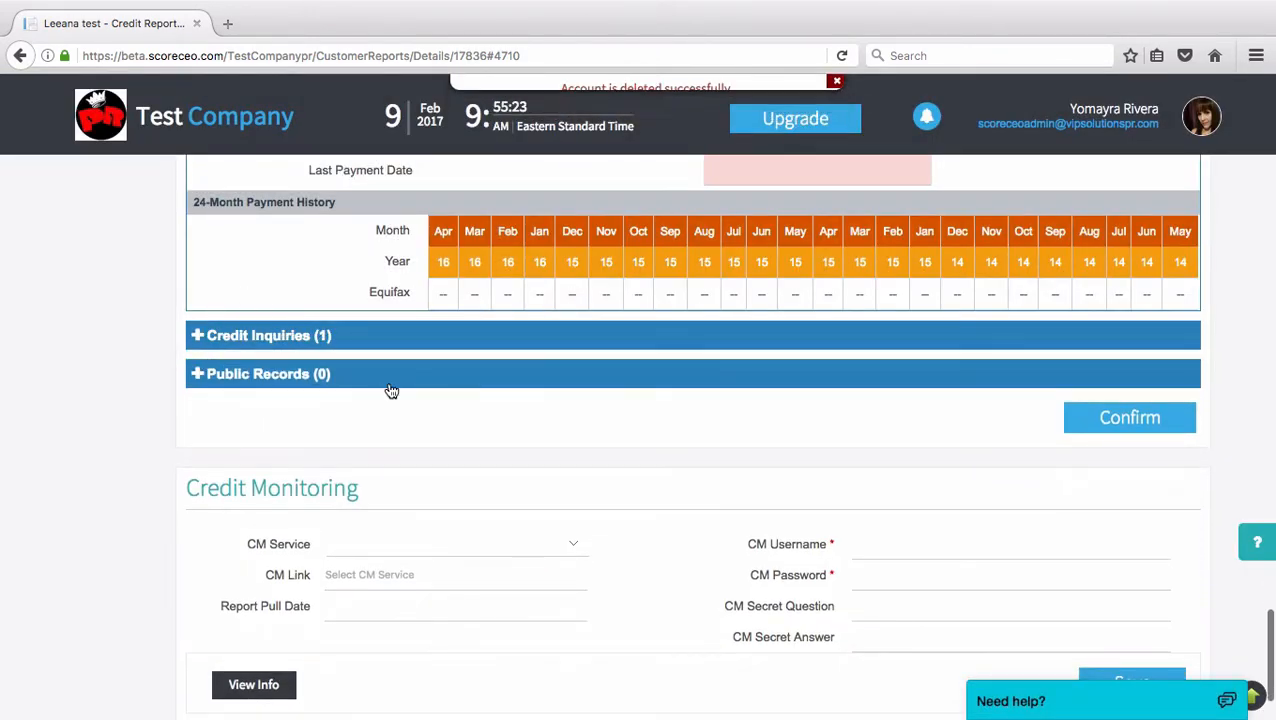
Step: Confirm the imported credit report, and save and send the resulting Good Faith Estimate
left_click(1138, 422)
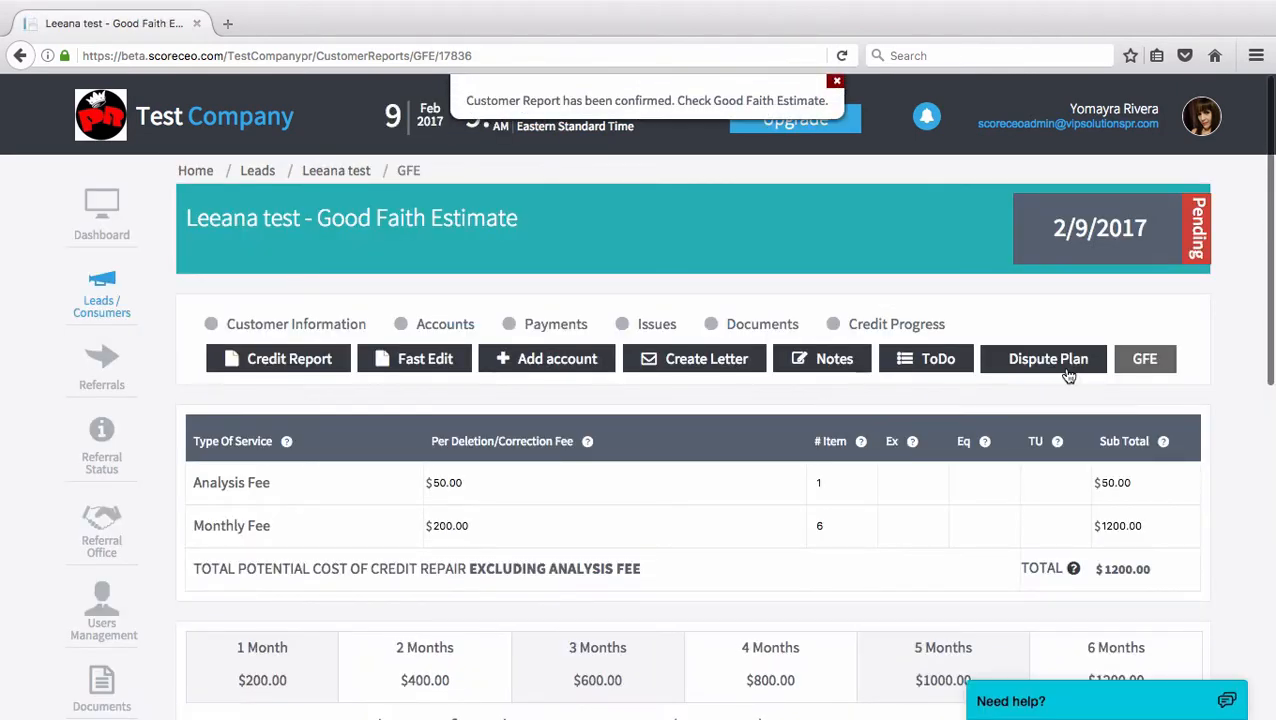
scroll(992, 421, "down", 1)
scroll(992, 421, "down", 8)
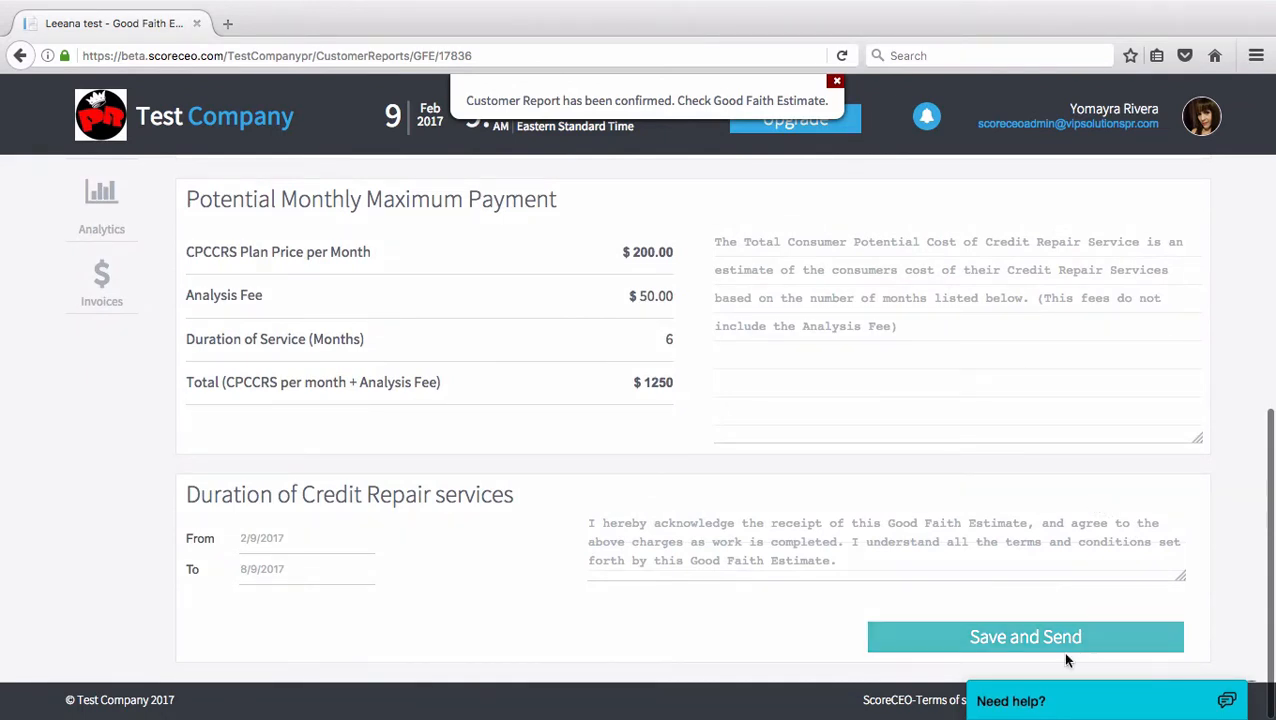
left_click(1022, 645)
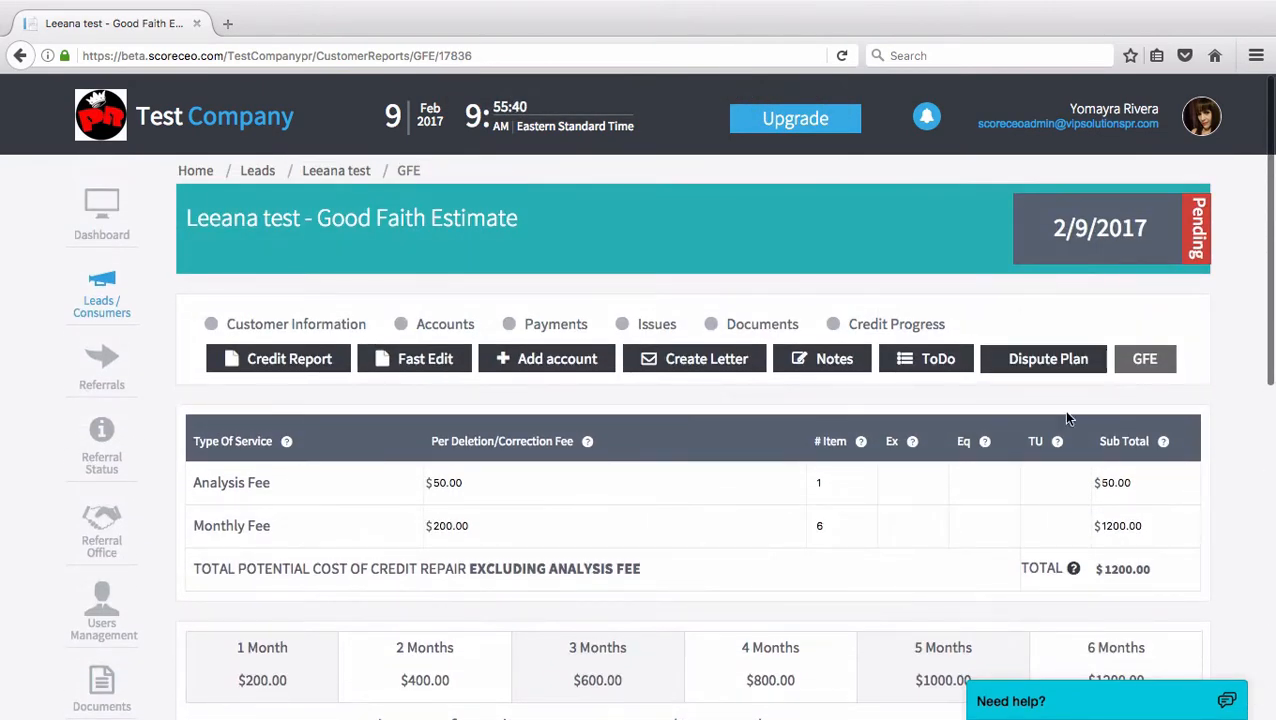
Step: Open the lead's dispute plan and review the technical data, collection and credit inquiry items for each bureau, including the CITIBANKNA account details
left_click(1027, 360)
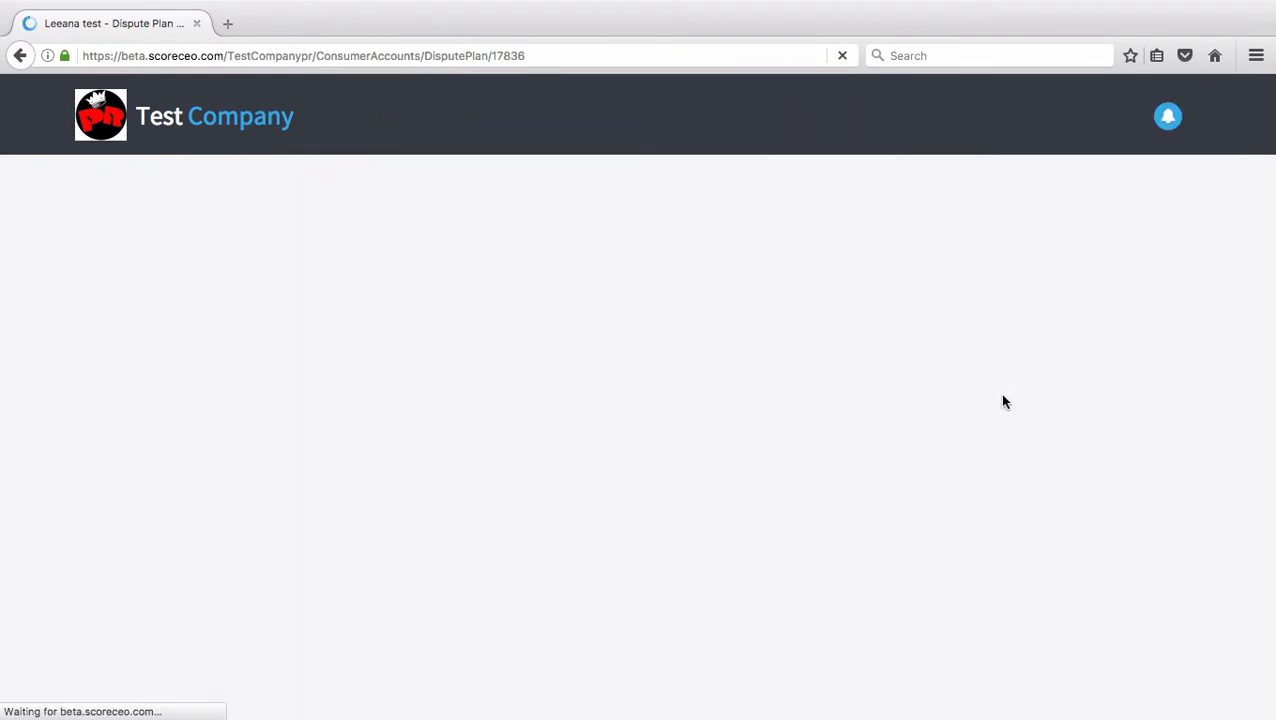
scroll(1003, 382, "down", 1)
scroll(1000, 379, "down", 5)
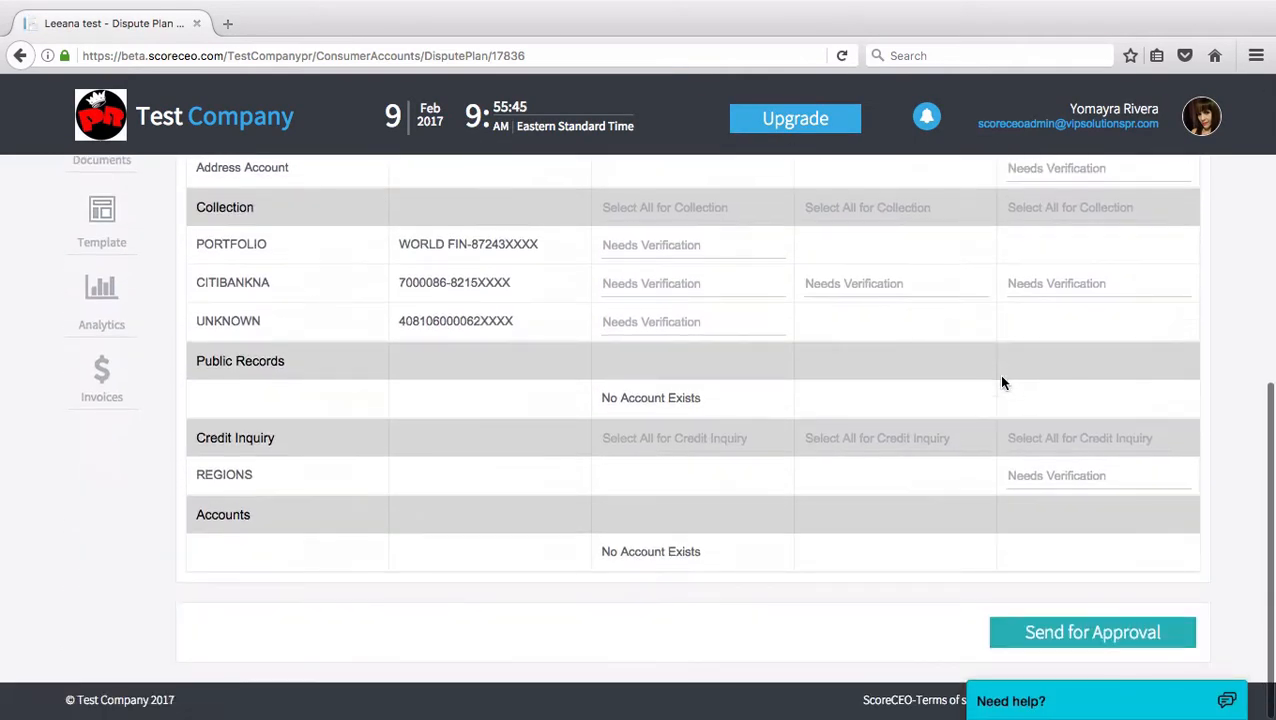
scroll(903, 599, "up", 3)
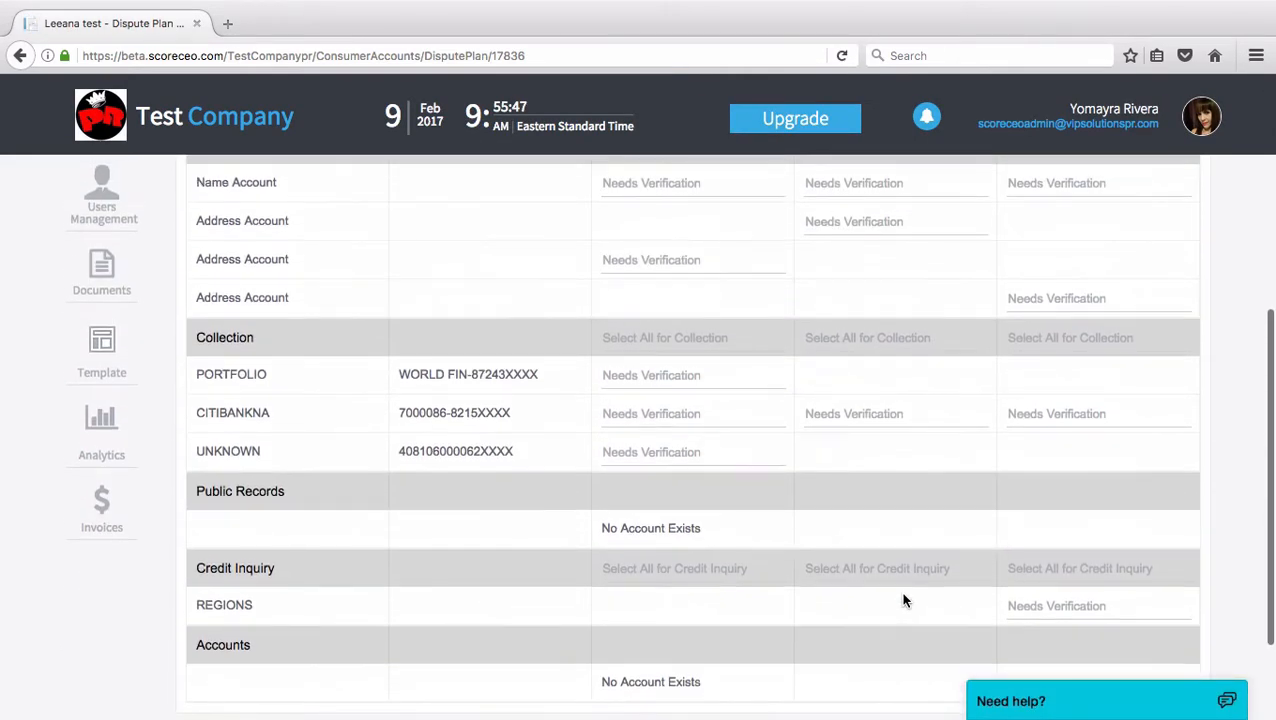
scroll(900, 591, "down", 3)
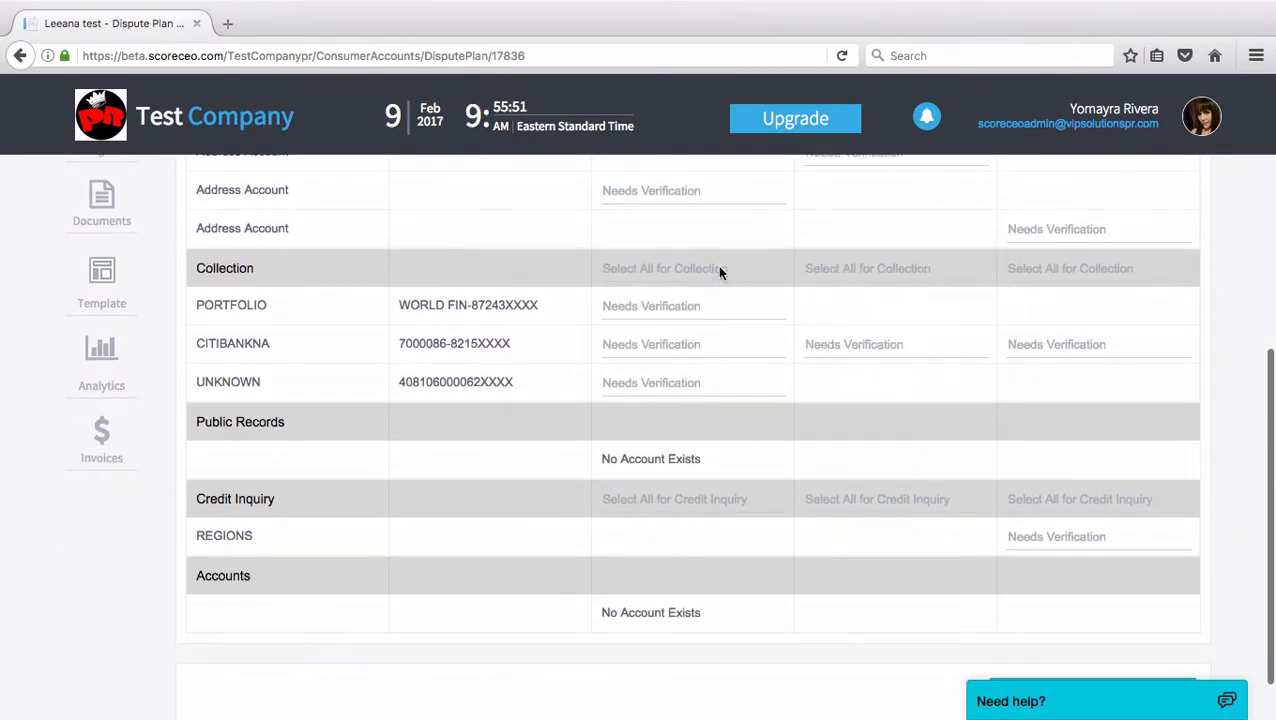
mouse_move(750, 358)
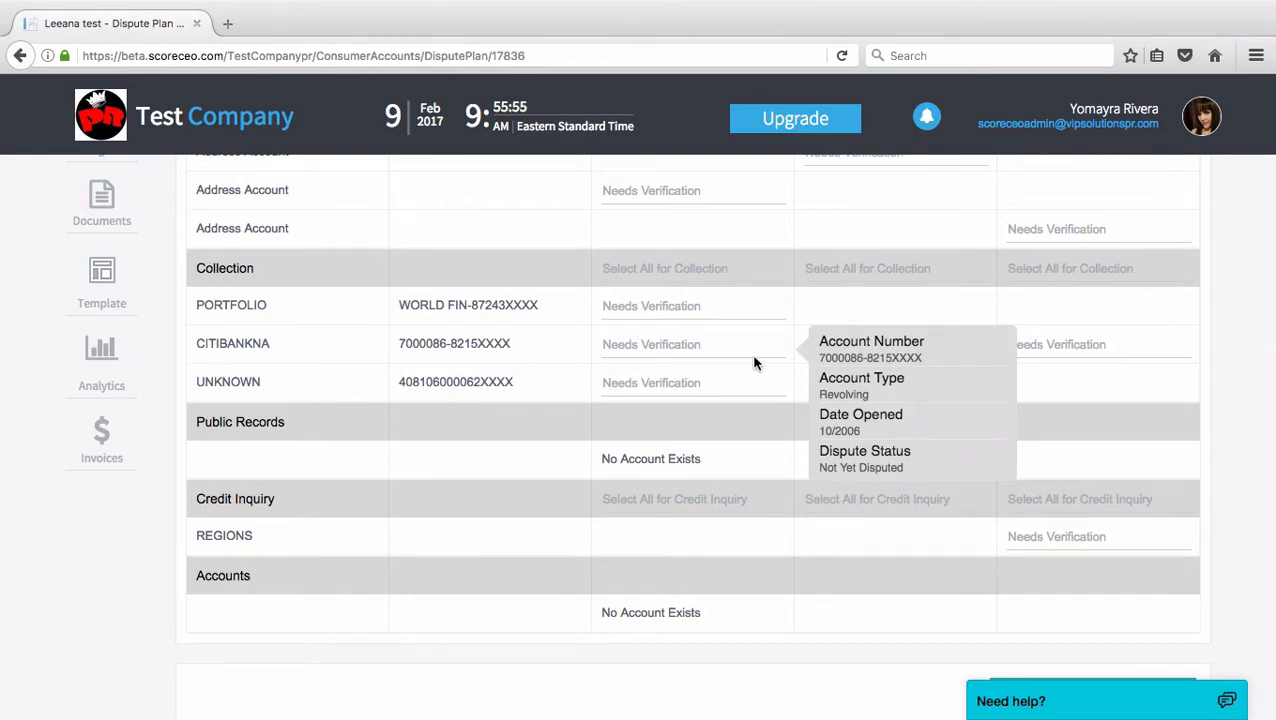
scroll(753, 361, "up", 1)
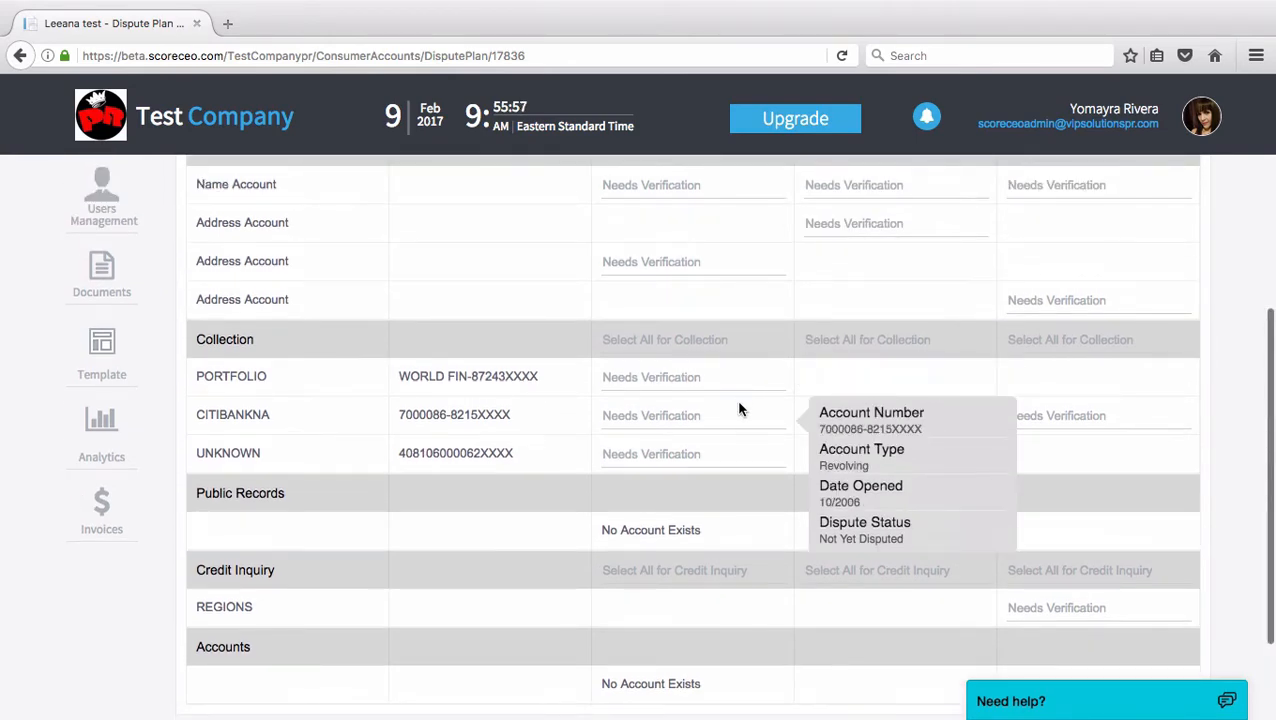
scroll(738, 405, "up", 2)
scroll(740, 410, "up", 3)
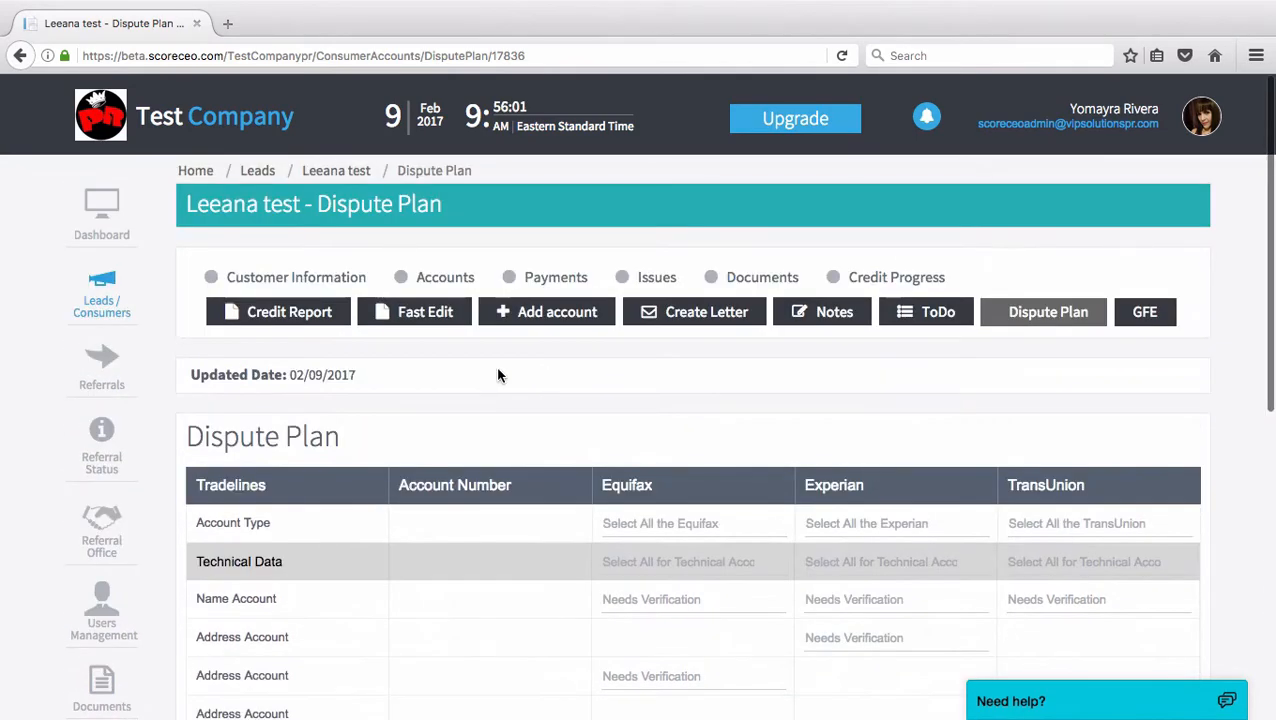
Step: Open Fast Edit for the lead's accounts, and filter them to Technical Data with the account status Positive Accounts
left_click(412, 314)
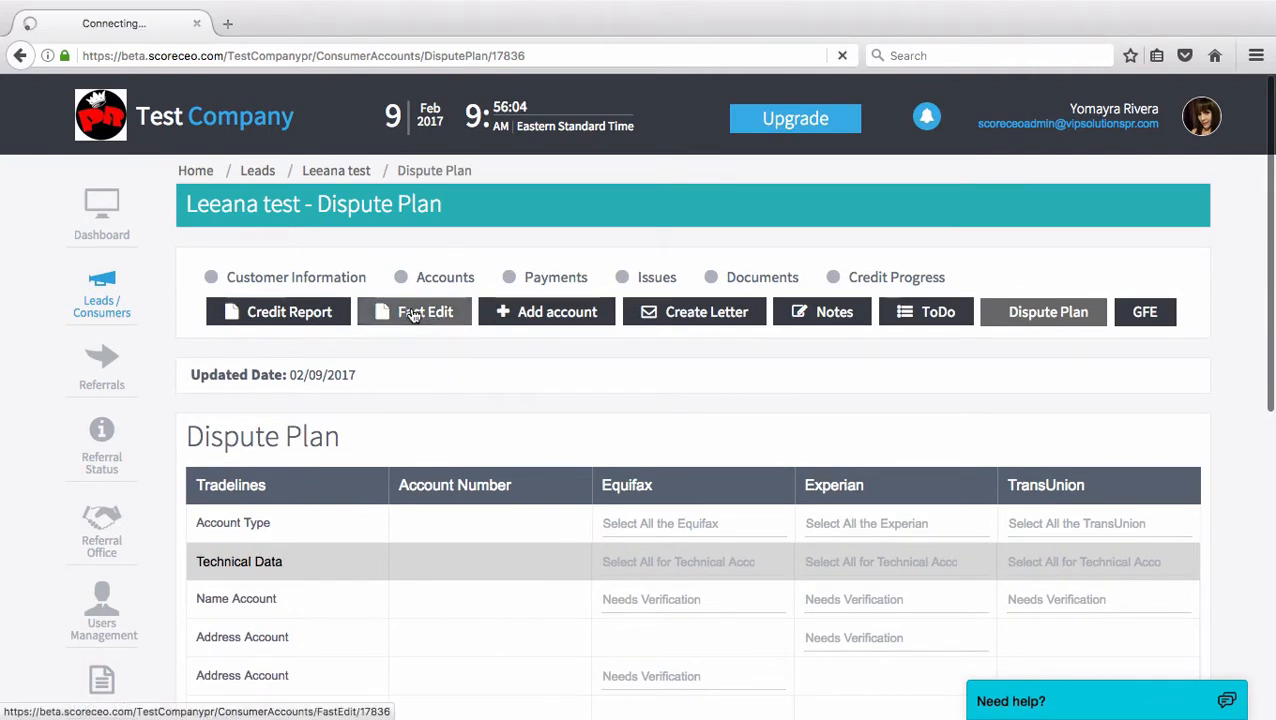
left_click(472, 284)
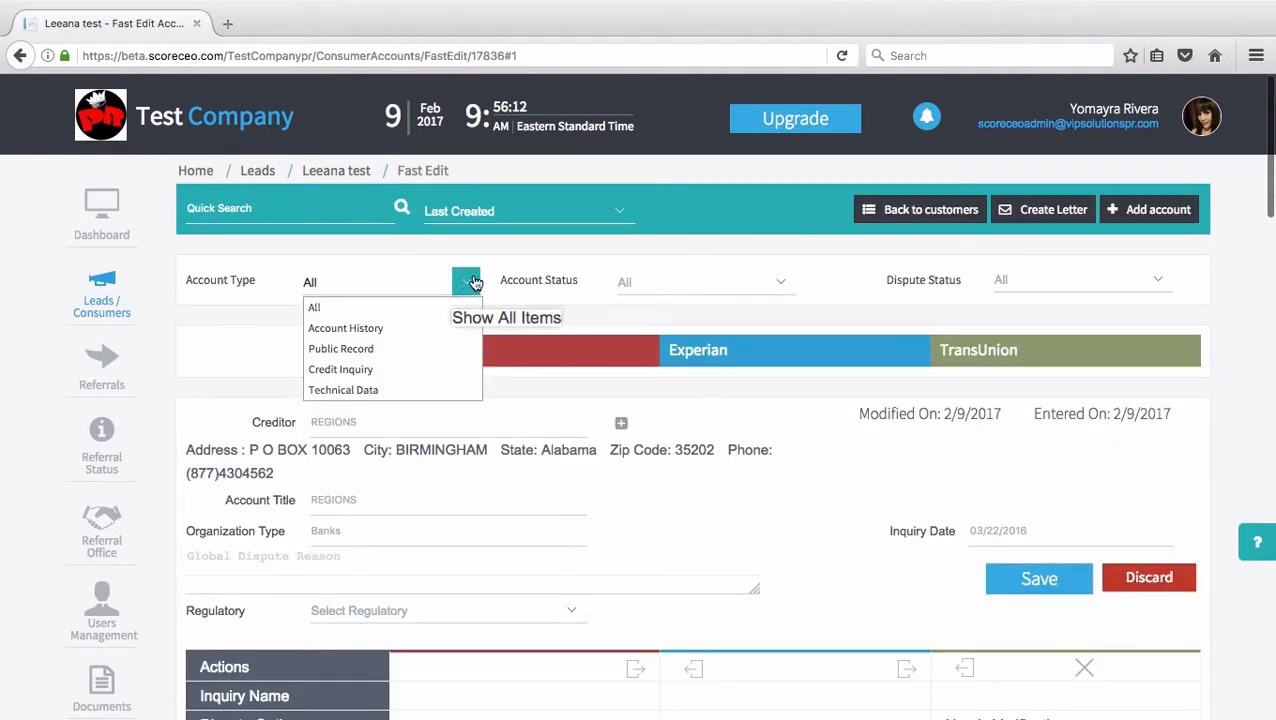
left_click(378, 390)
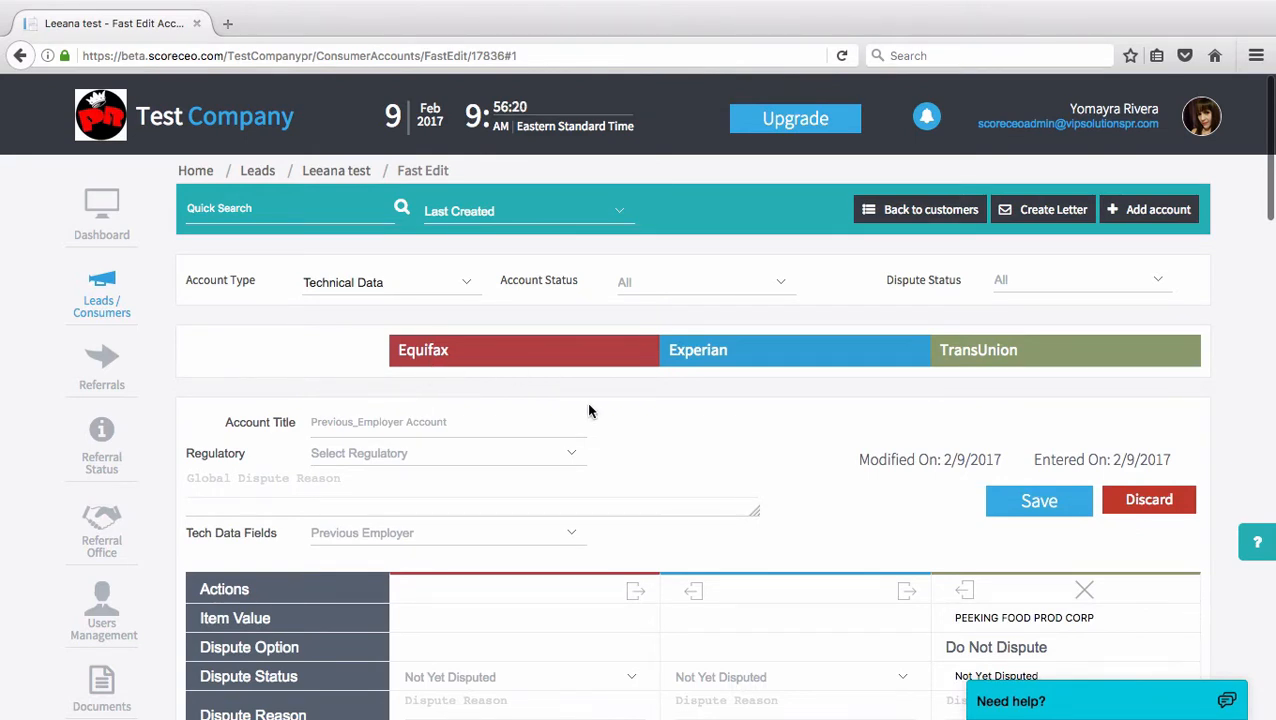
scroll(640, 390, "down", 1)
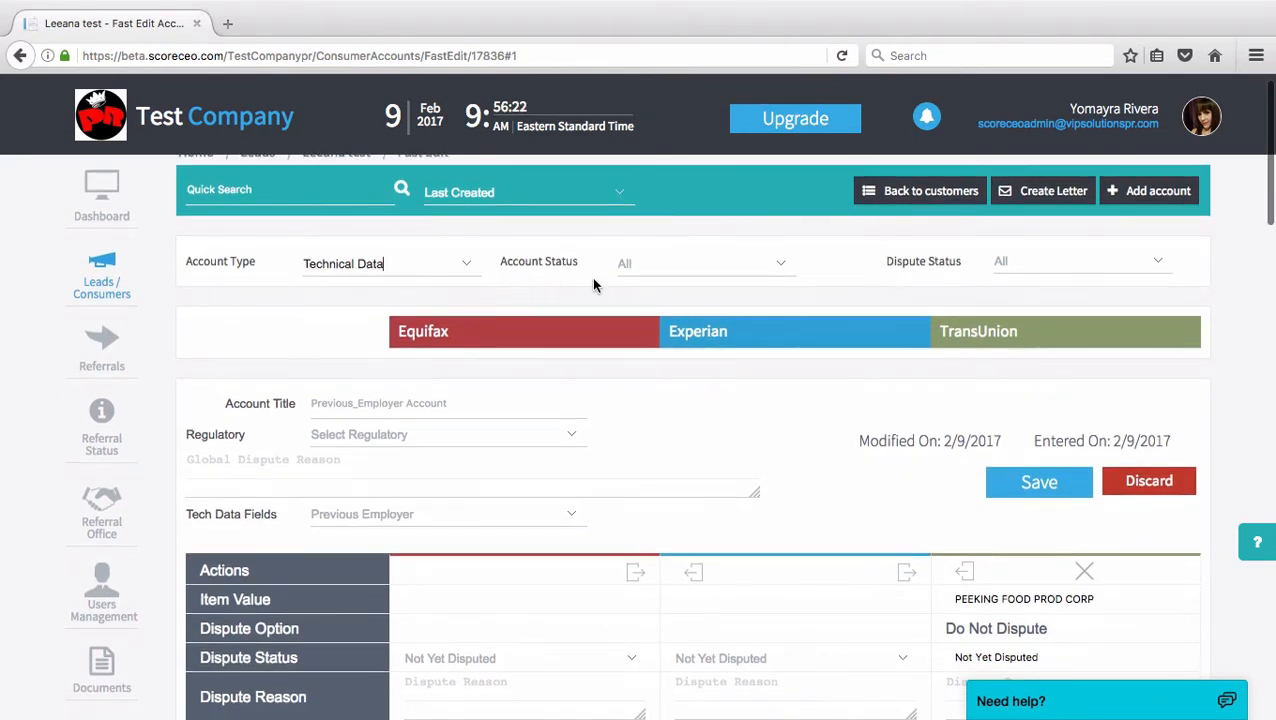
left_click(785, 264)
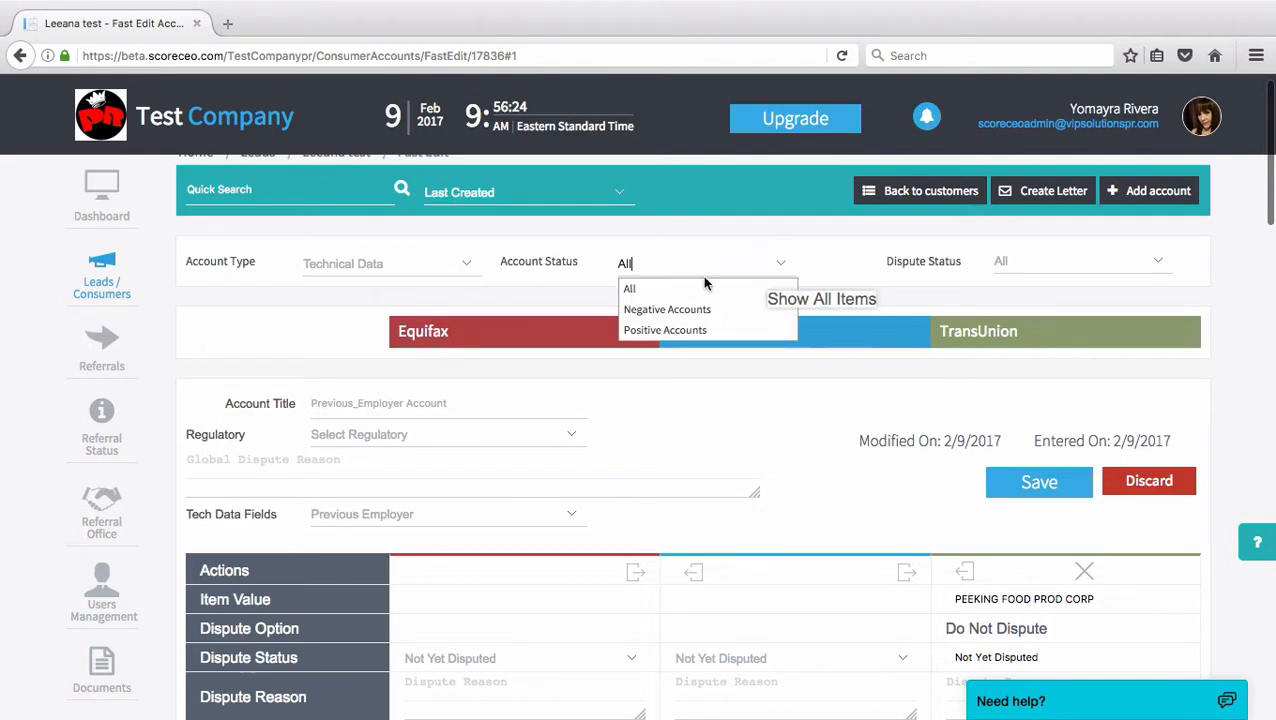
left_click(670, 330)
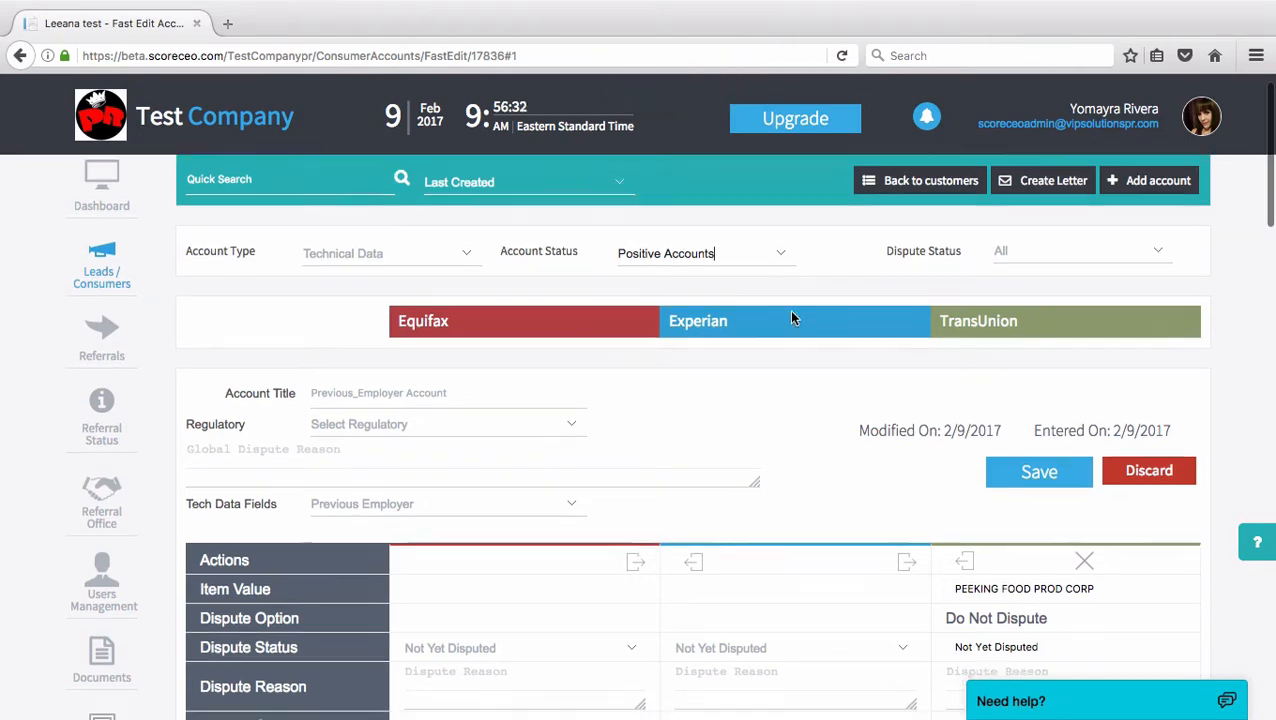
Step: Discard the unneeded positive technical data entries, starting with the Previous_Employer account
scroll(791, 317, "down", 3)
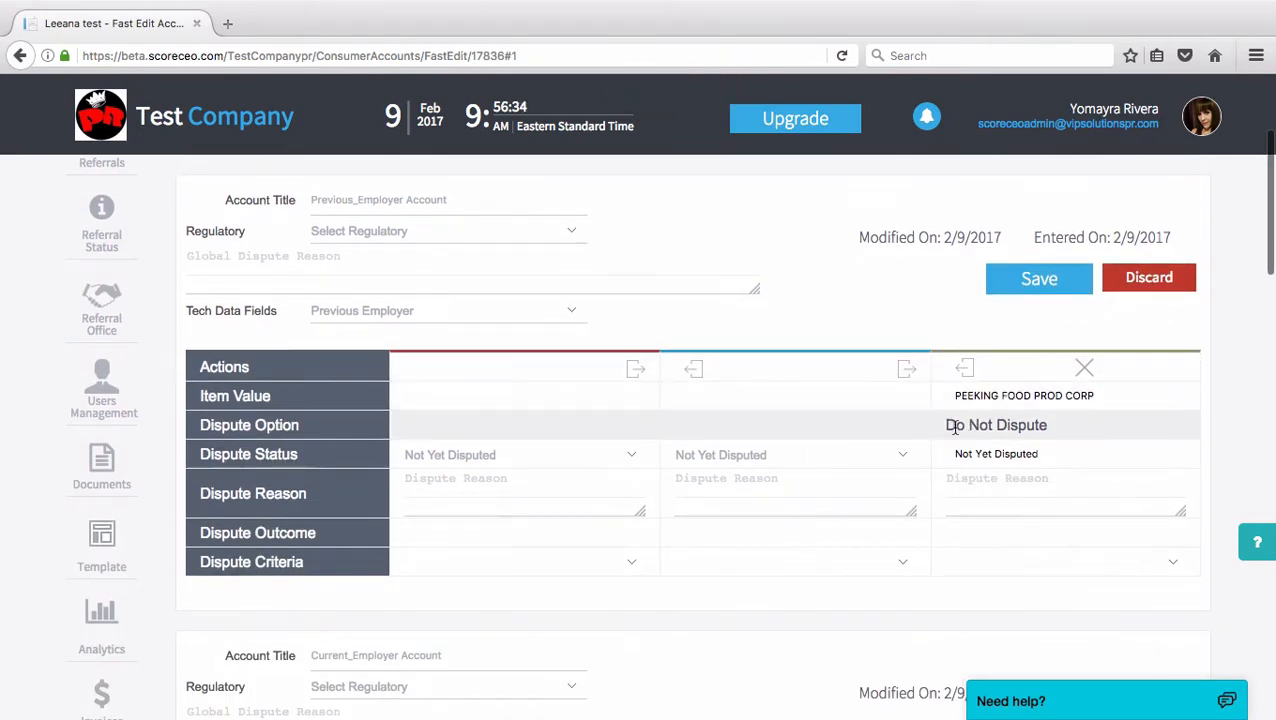
left_click(1136, 281)
key("Return")
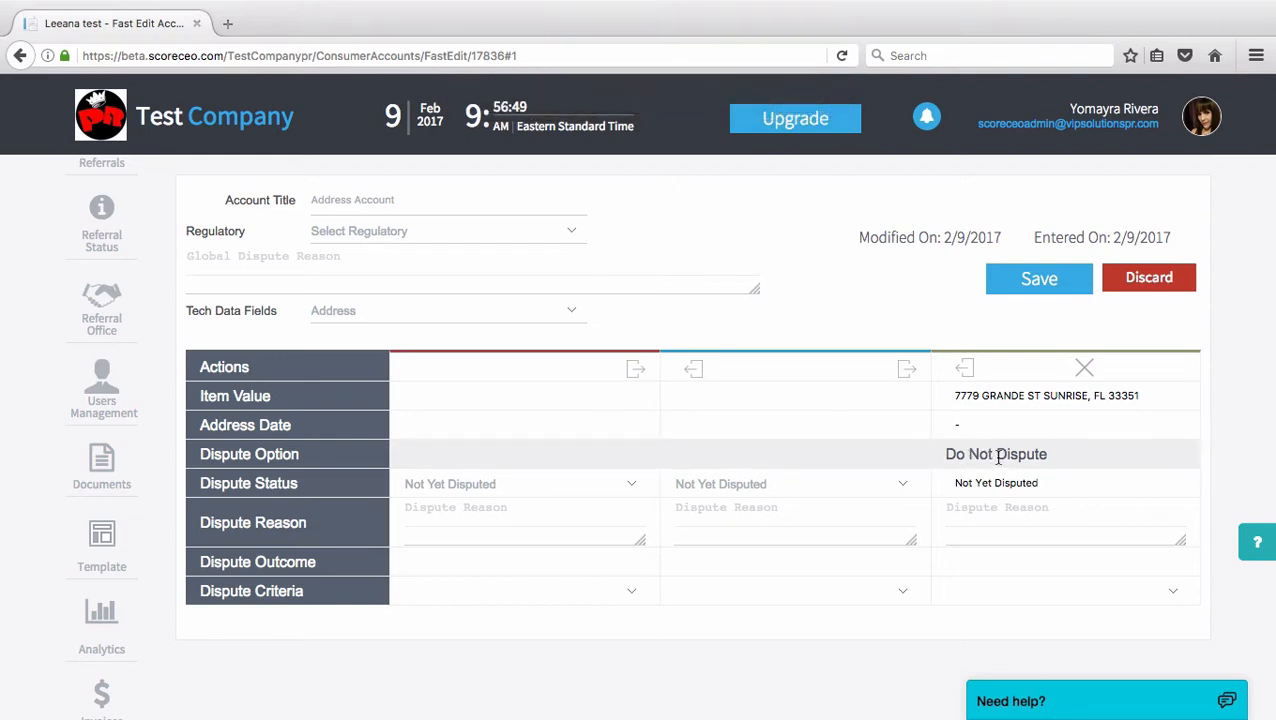
Step: Set the TransUnion dispute criteria of the Address account to Technical Account and save the account
left_click(1166, 596)
left_click(980, 619)
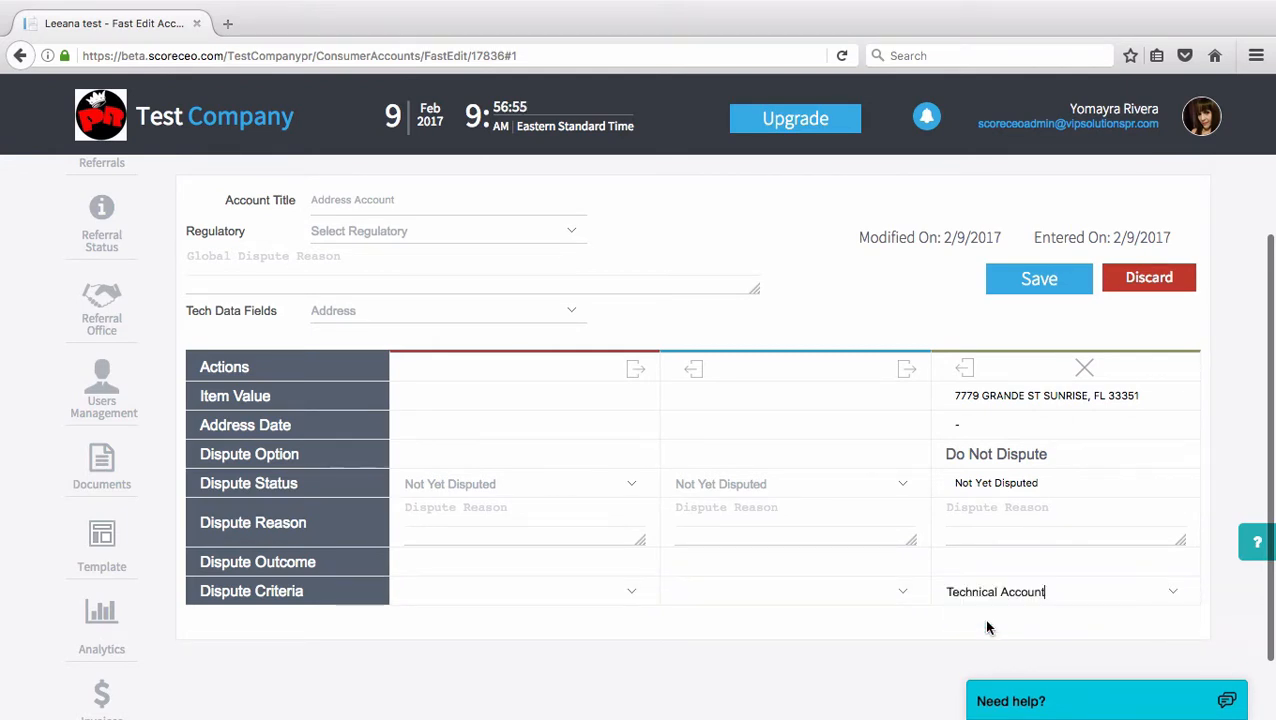
left_click(1040, 282)
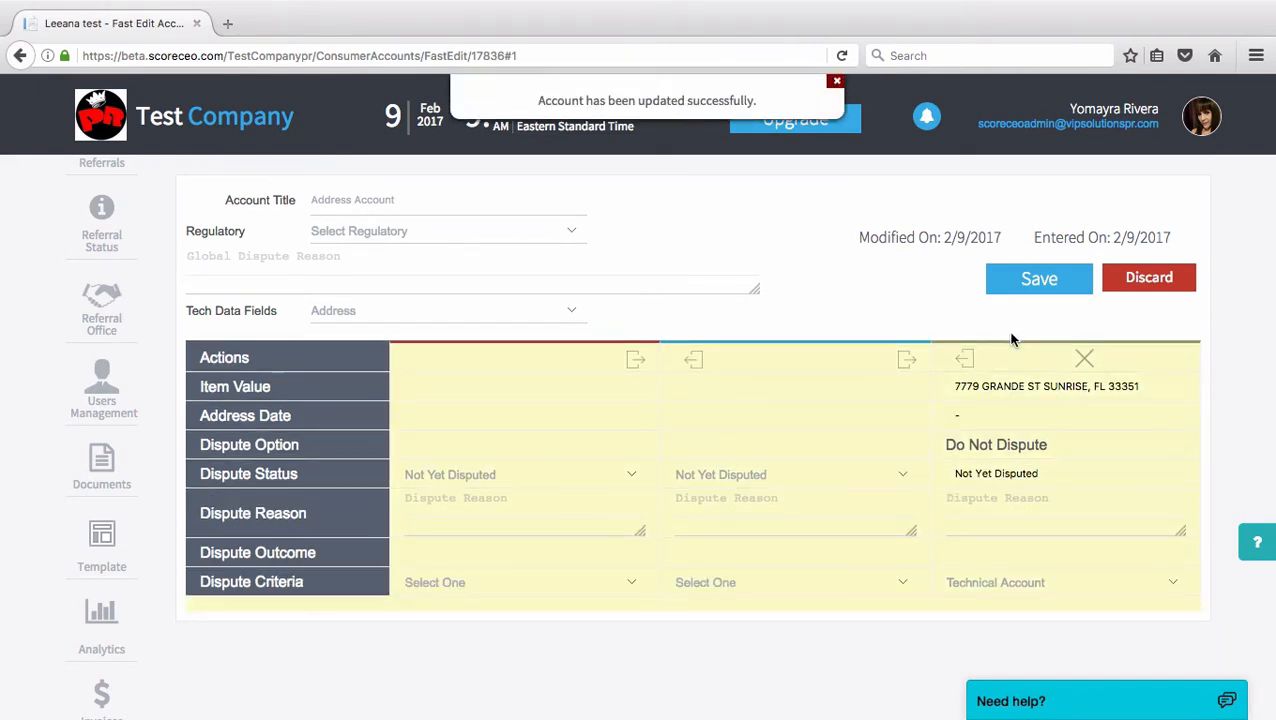
Step: Check the end of the list for remaining positive technical data accounts, and set the Account Status filter to All
scroll(990, 315, "down", 2)
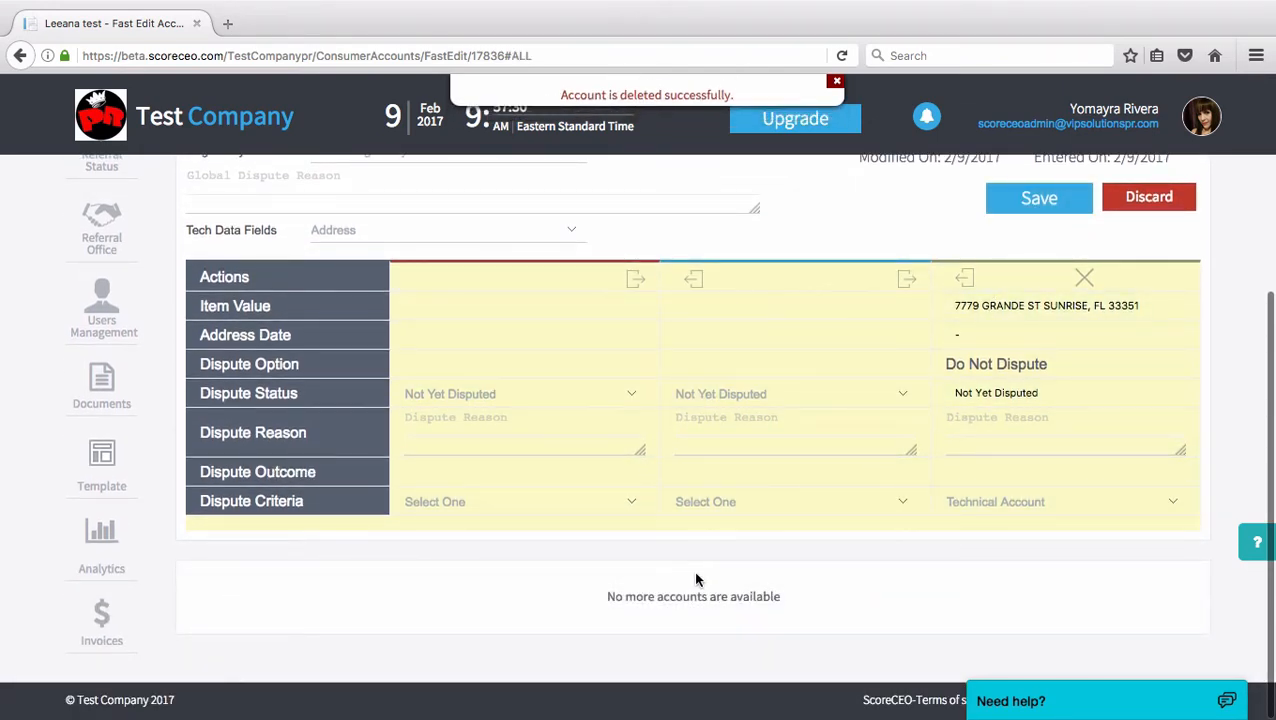
left_click_drag(603, 598, 783, 600)
left_click(785, 598)
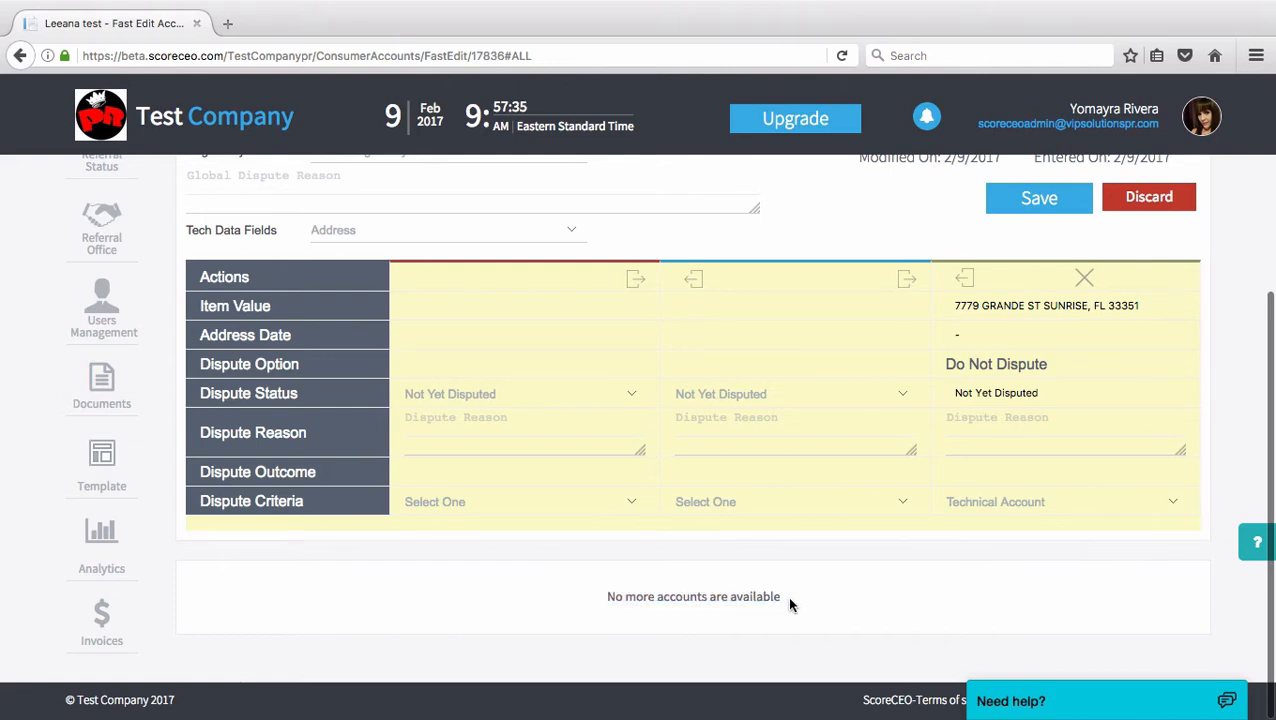
scroll(470, 384, "up", 5)
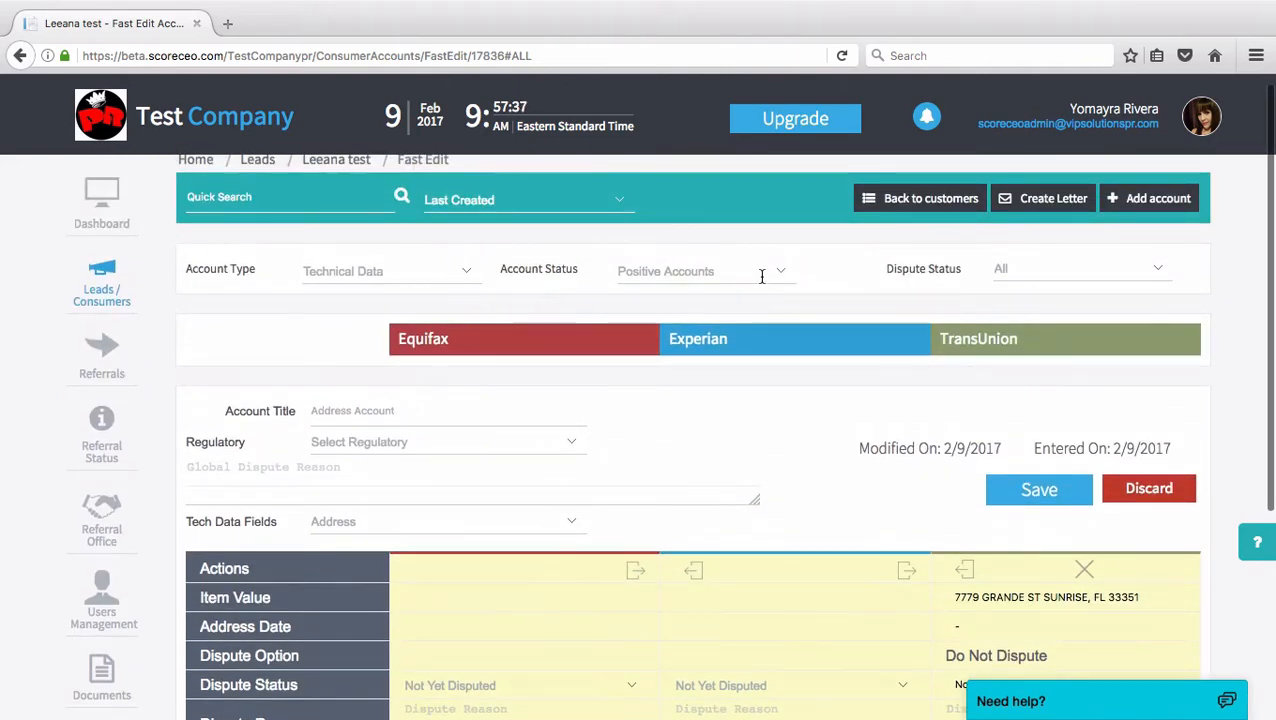
left_click(760, 274)
left_click(712, 294)
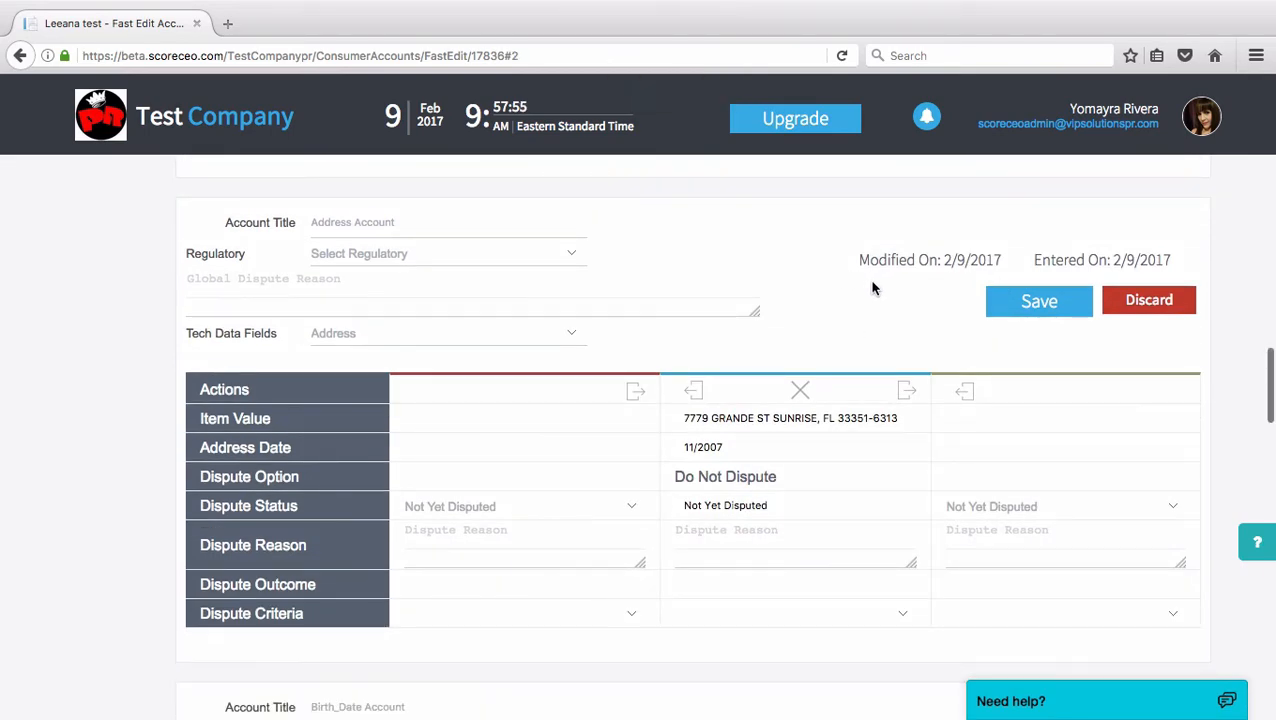
Step: Discard the Address account whose Experian record is marked Do Not Dispute
scroll(894, 305, "up", 1)
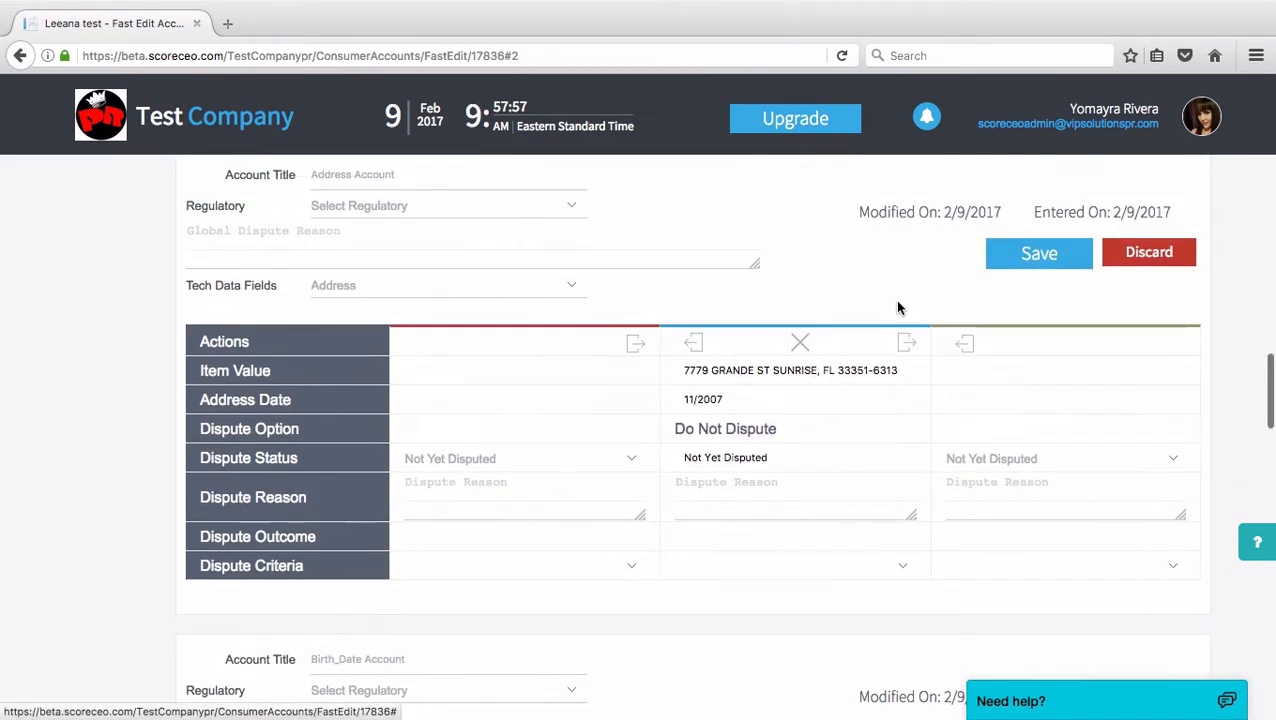
left_click(1149, 257)
key("Return")
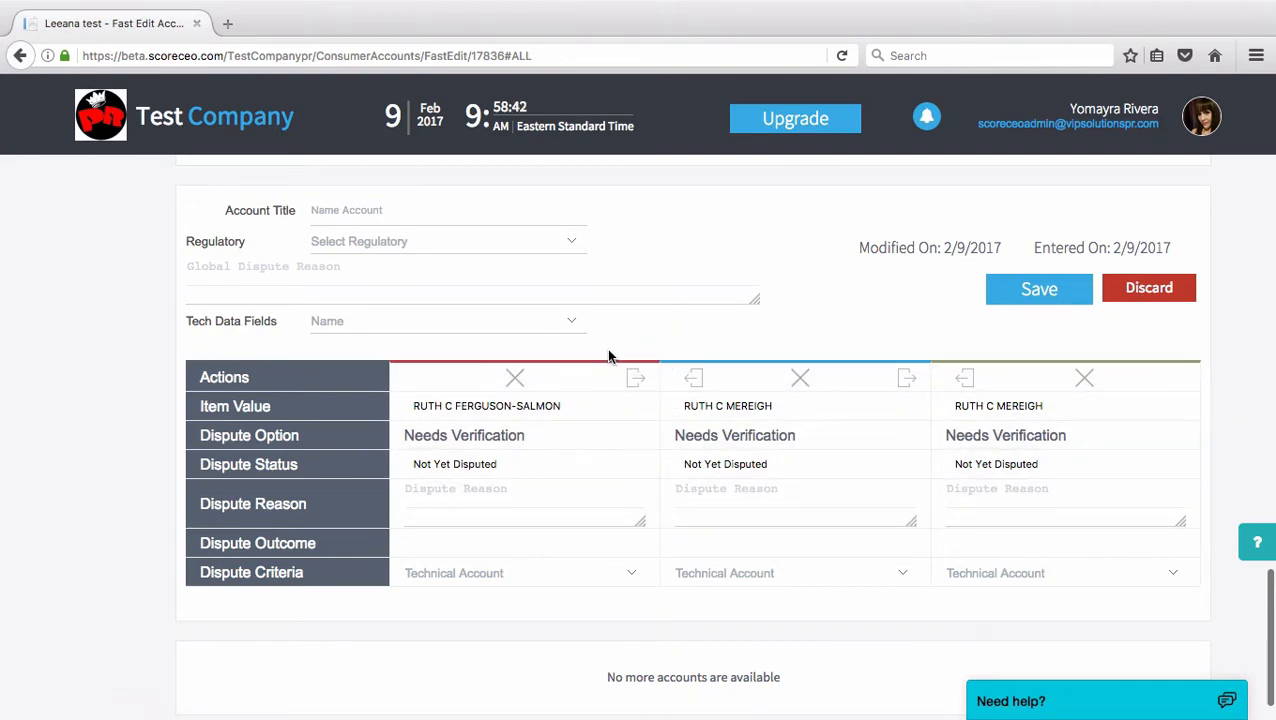
Step: Delete the Equifax record of the Name account and copy the Experian record over to Equifax
scroll(580, 362, "down", 1)
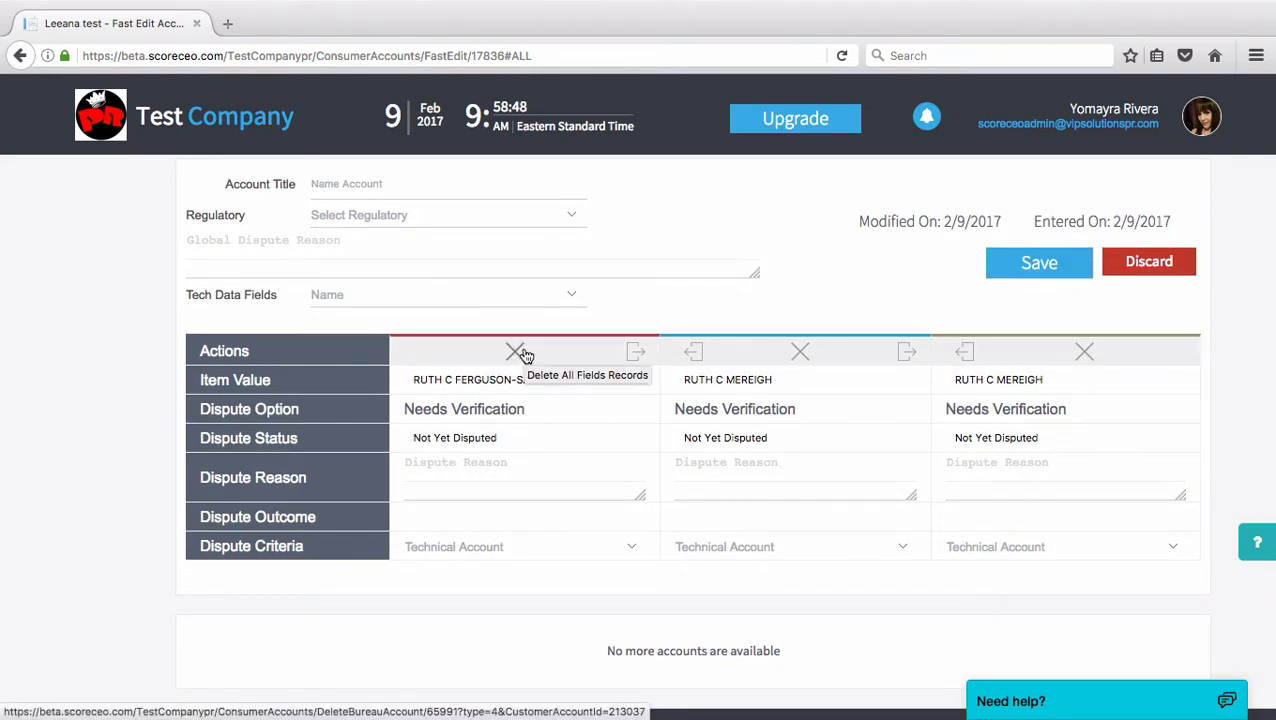
left_click(517, 352)
left_click(689, 353)
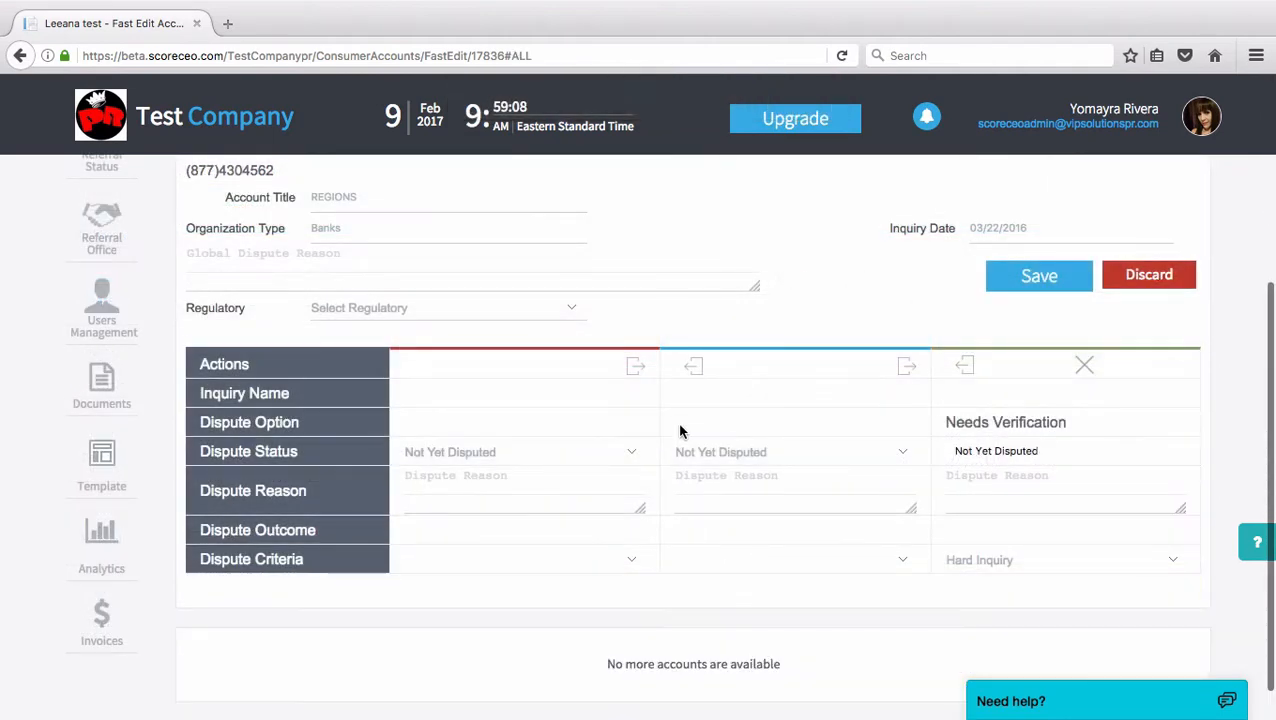
Step: Enter a TransUnion dispute reason for the REGIONS inquiry asking to remove it if no signature is found, and save it
left_click(1059, 493)
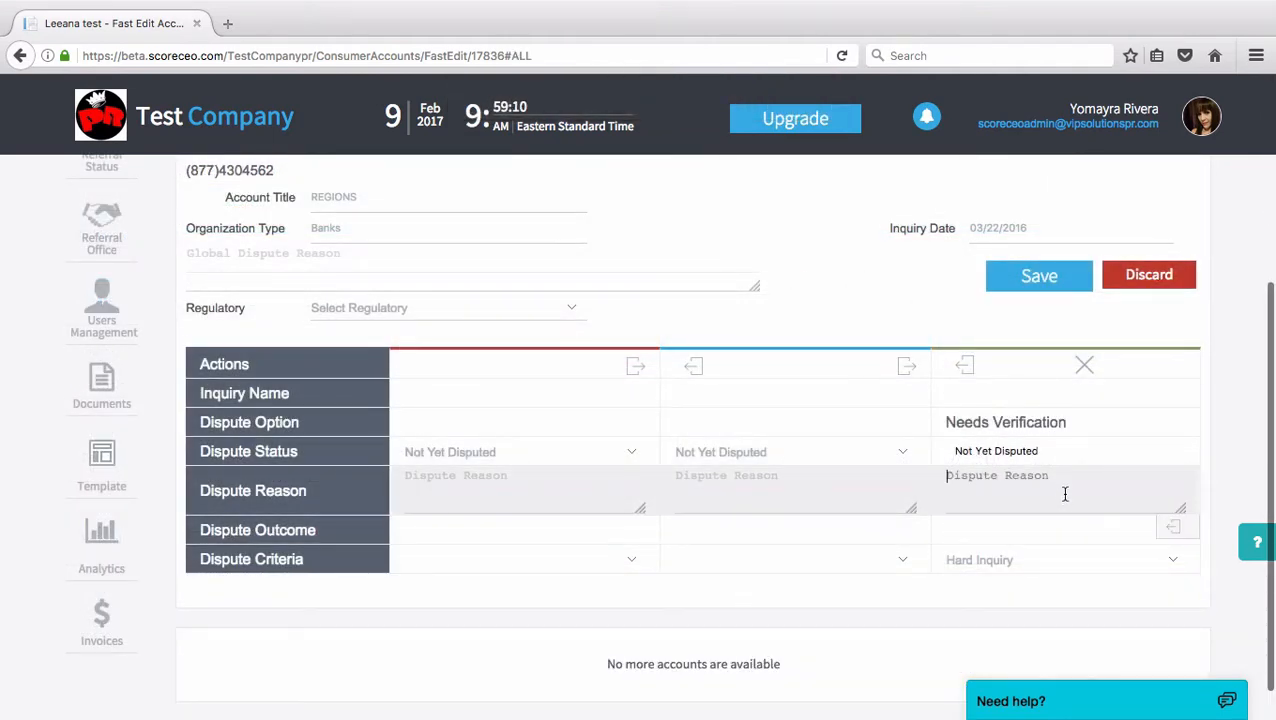
key("ctrl+v")
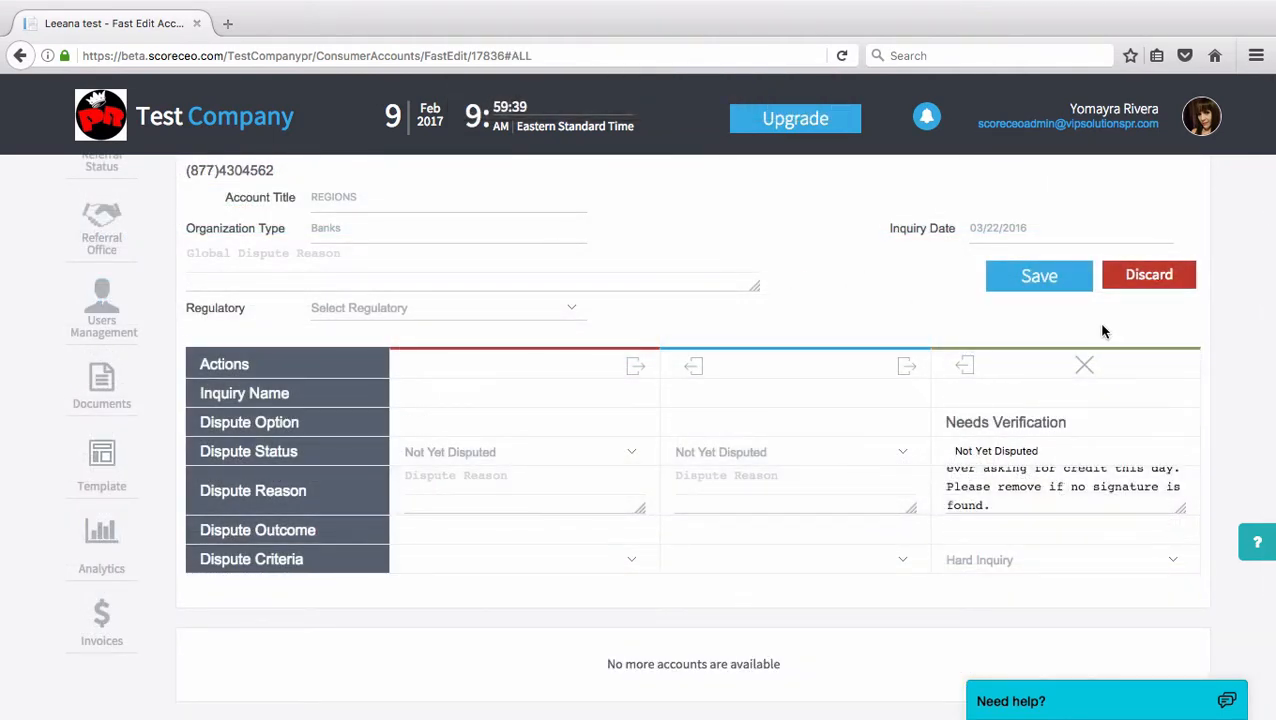
left_click(1040, 276)
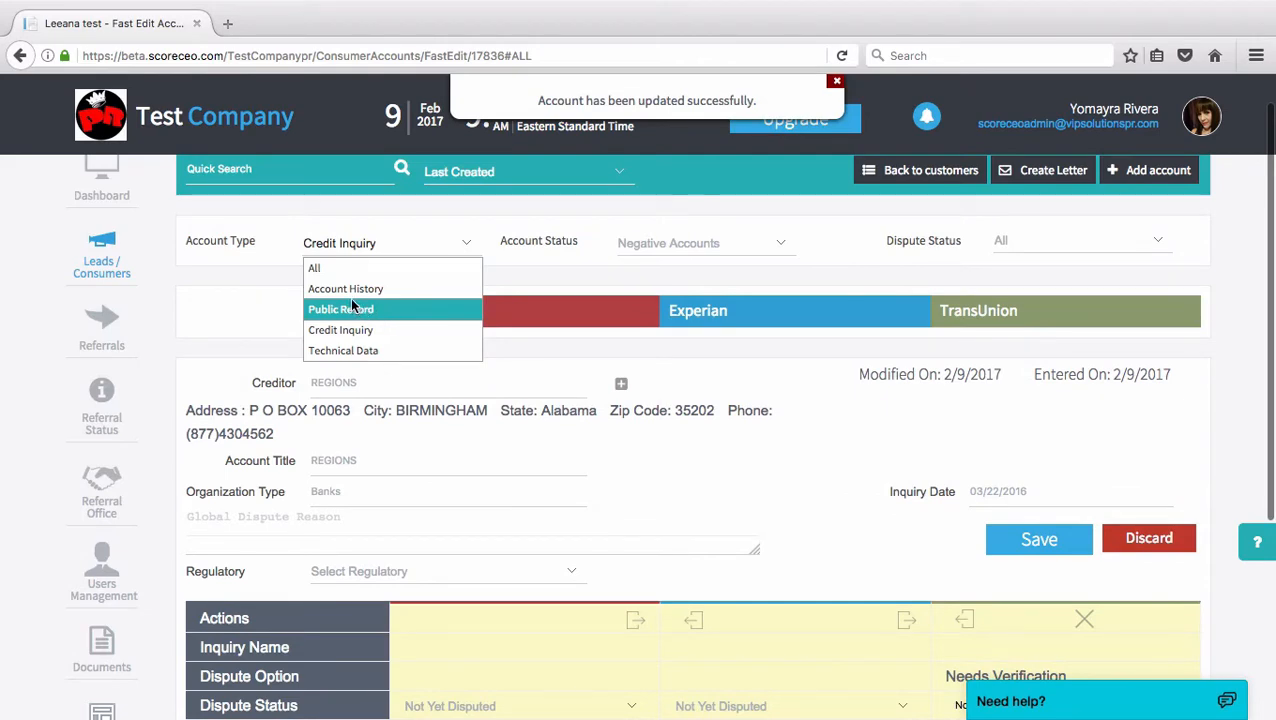
Step: Filter the negative accounts to Account History, and review the dispute fields of the UNKNOWN chargeoff or collection account
left_click(350, 290)
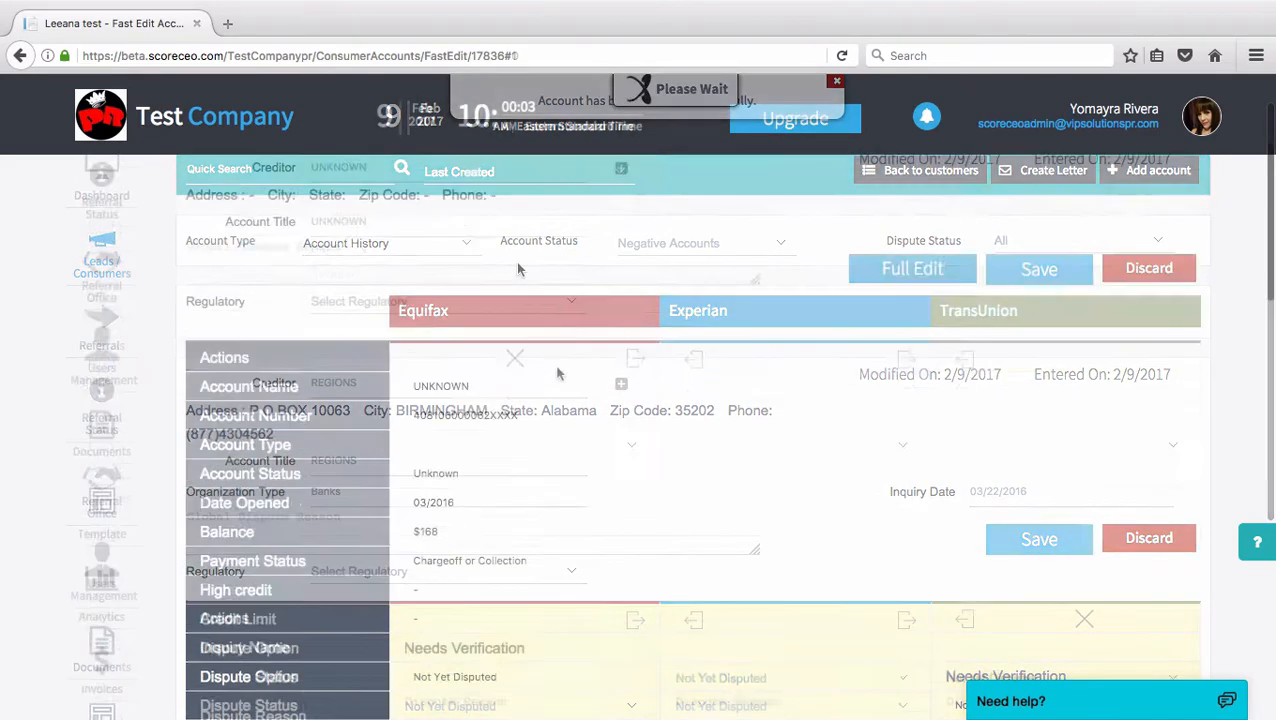
scroll(558, 368, "down", 3)
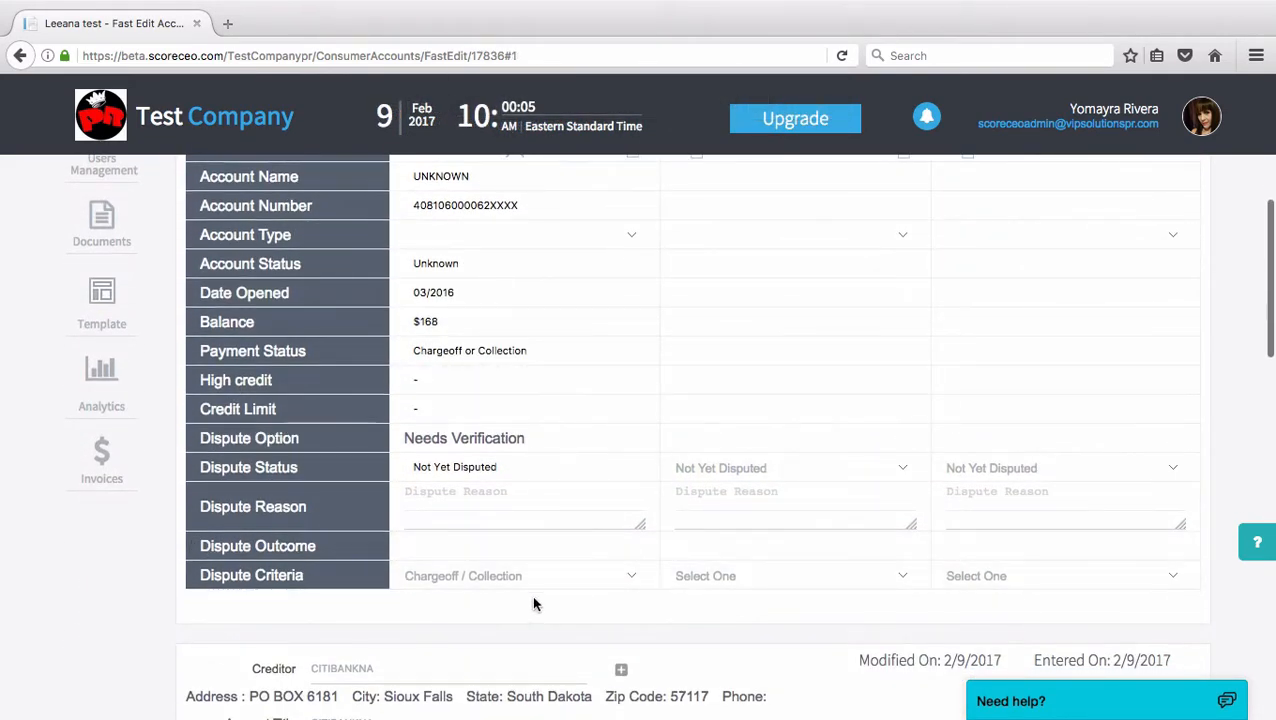
scroll(540, 595, "up", 1)
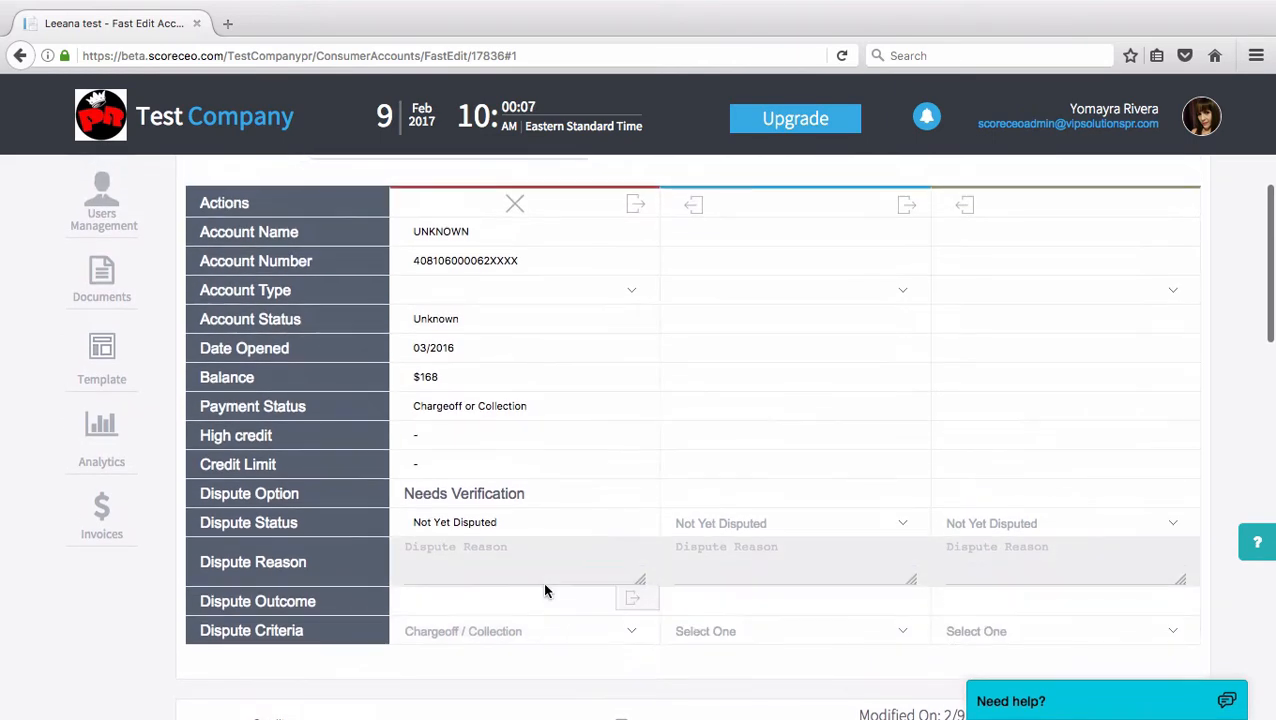
scroll(545, 580, "up", 1)
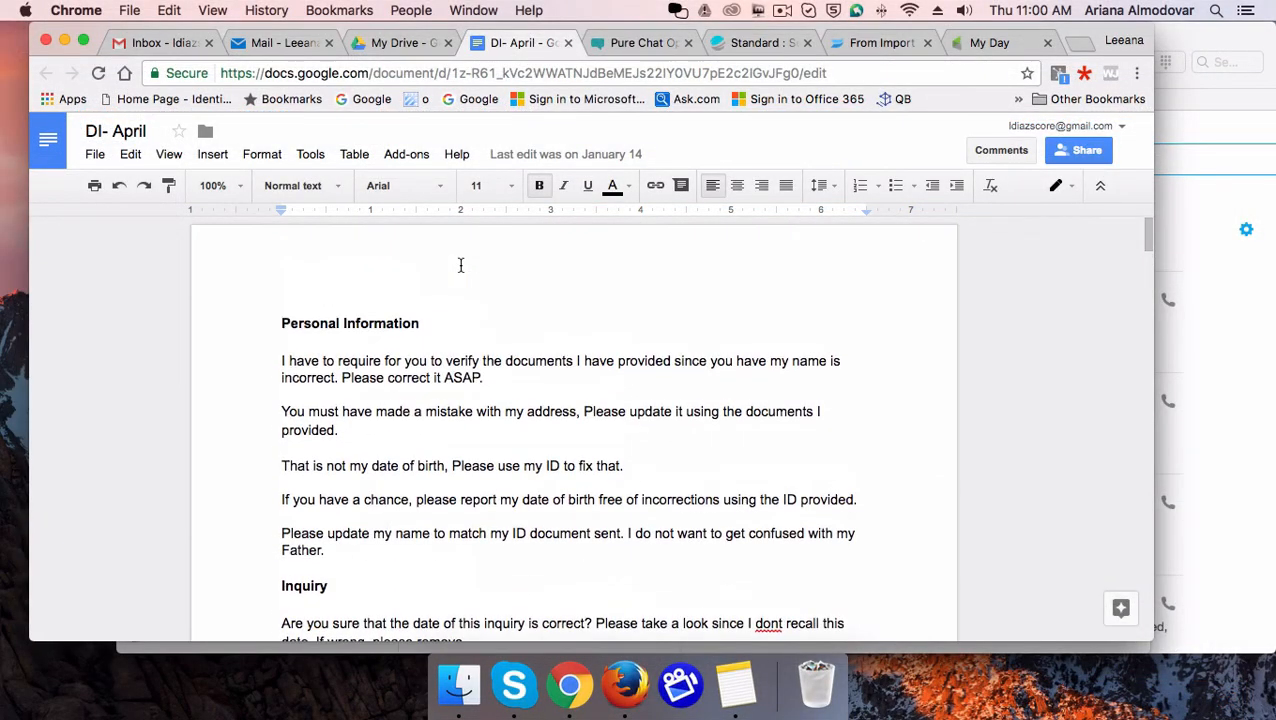
Step: Switch to the DI- April document in Google Docs, and review the sample dispute reasons under Personal Information and Inquiry
scroll(493, 284, "down", 2)
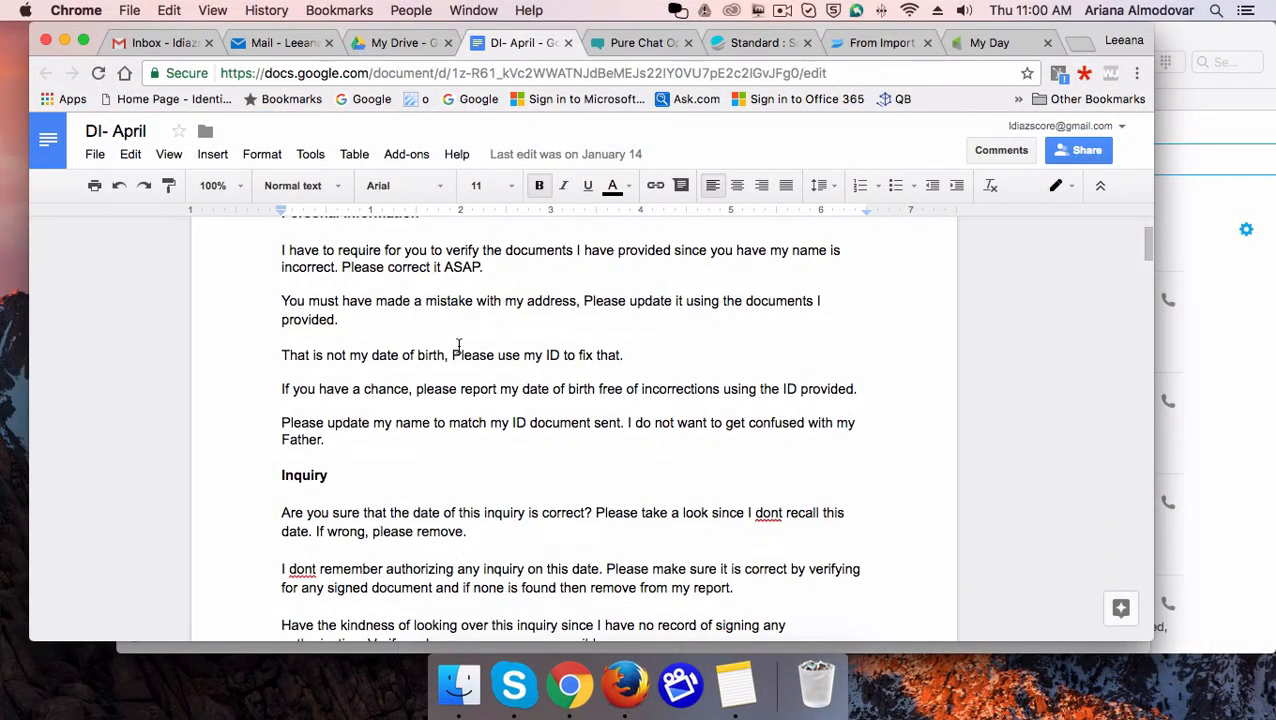
scroll(459, 358, "down", 2)
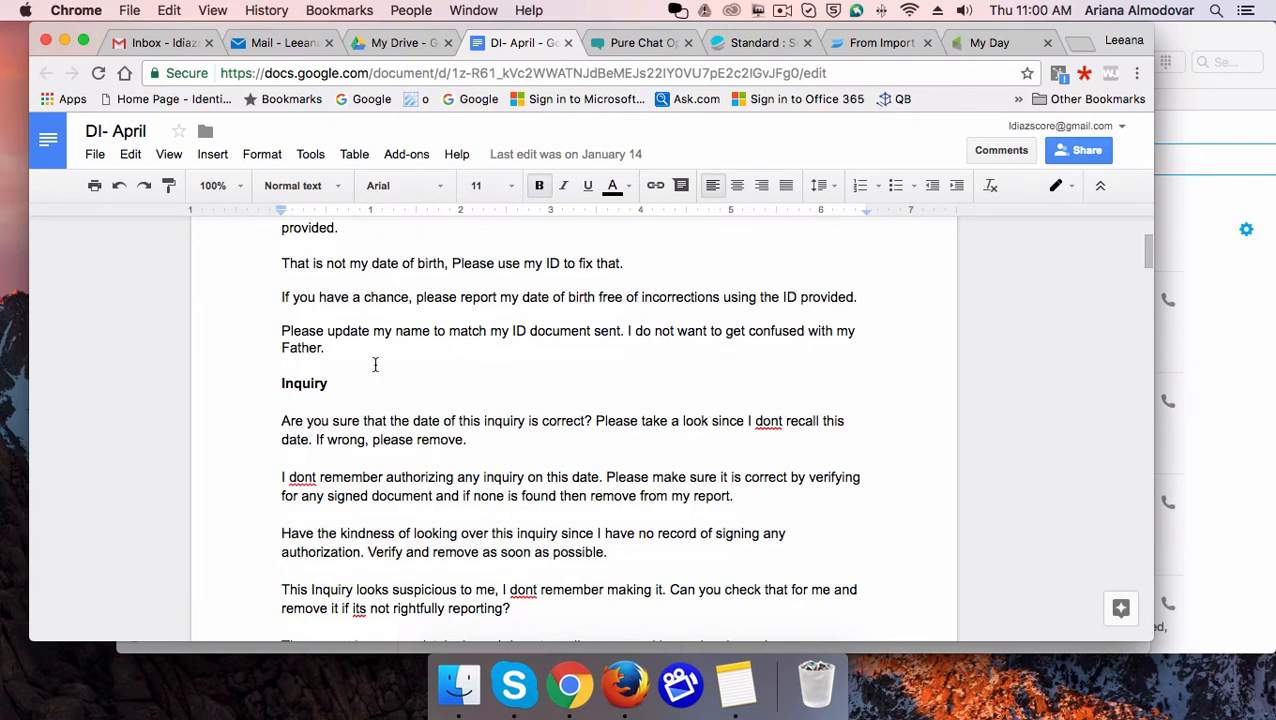
scroll(375, 365, "down", 2)
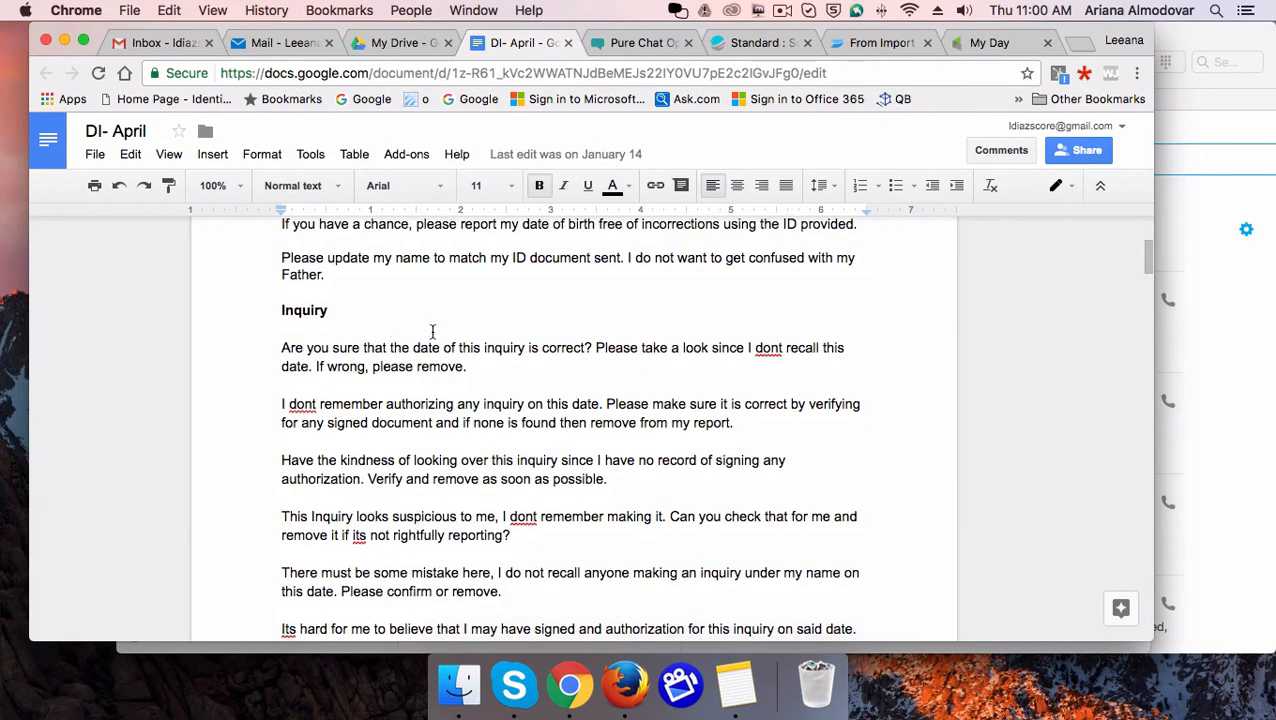
Step: Copy the Collection sample reason about the missing original creditor into the UNKNOWN account's Equifax dispute reason in Fast Edit, and save the account
scroll(433, 330, "down", 5)
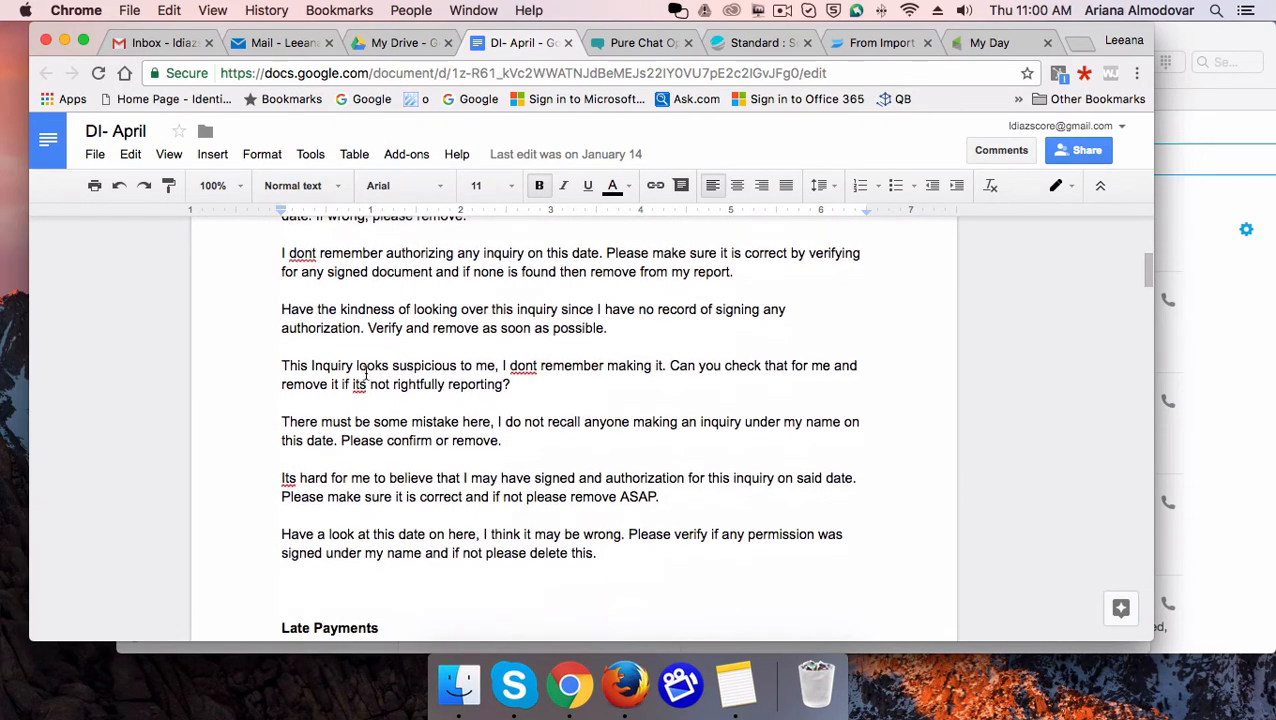
scroll(356, 374, "down", 12)
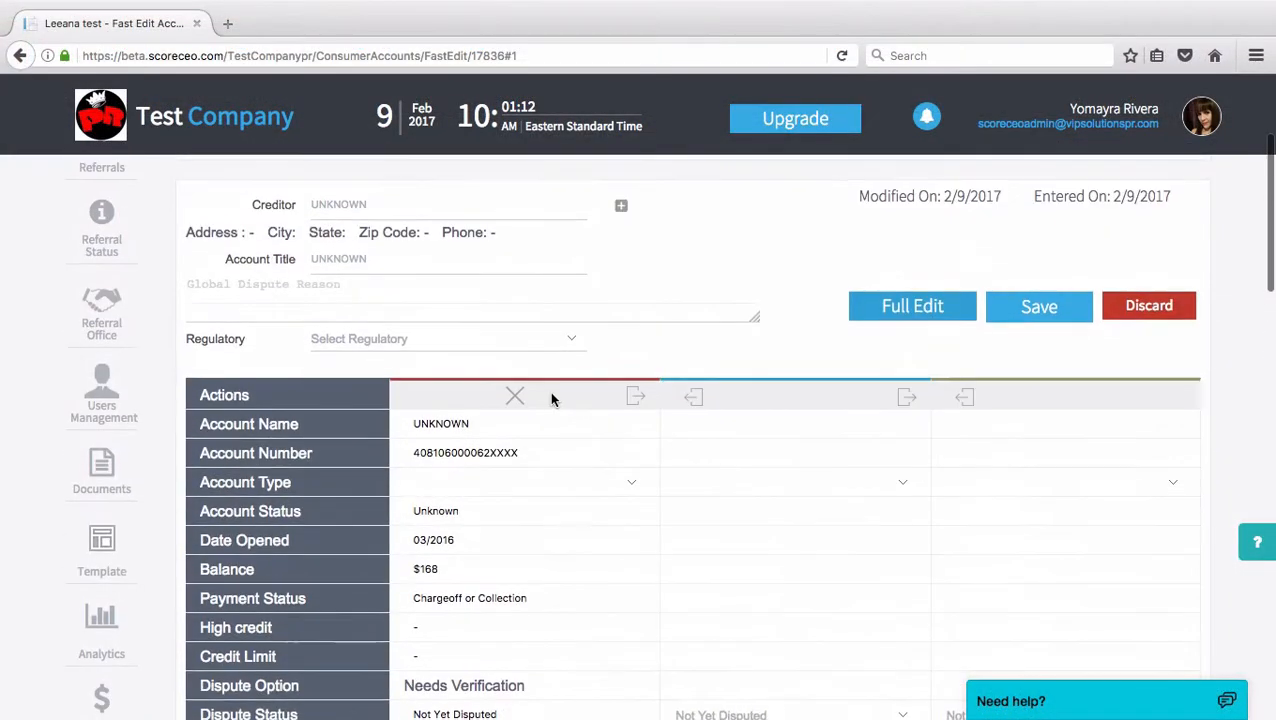
left_click(1019, 315)
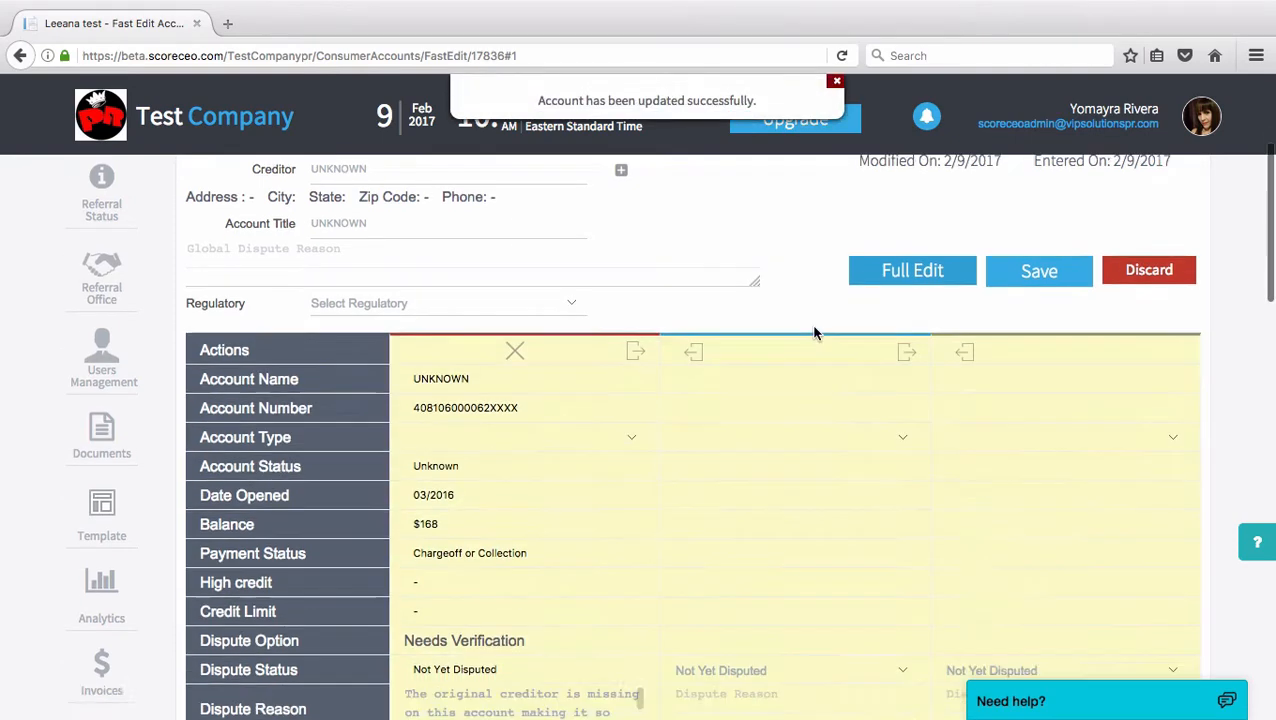
Step: Review the CITIBANKNA account, and copy the first General Accounts sample reason from the DI- April document
scroll(812, 328, "down", 3)
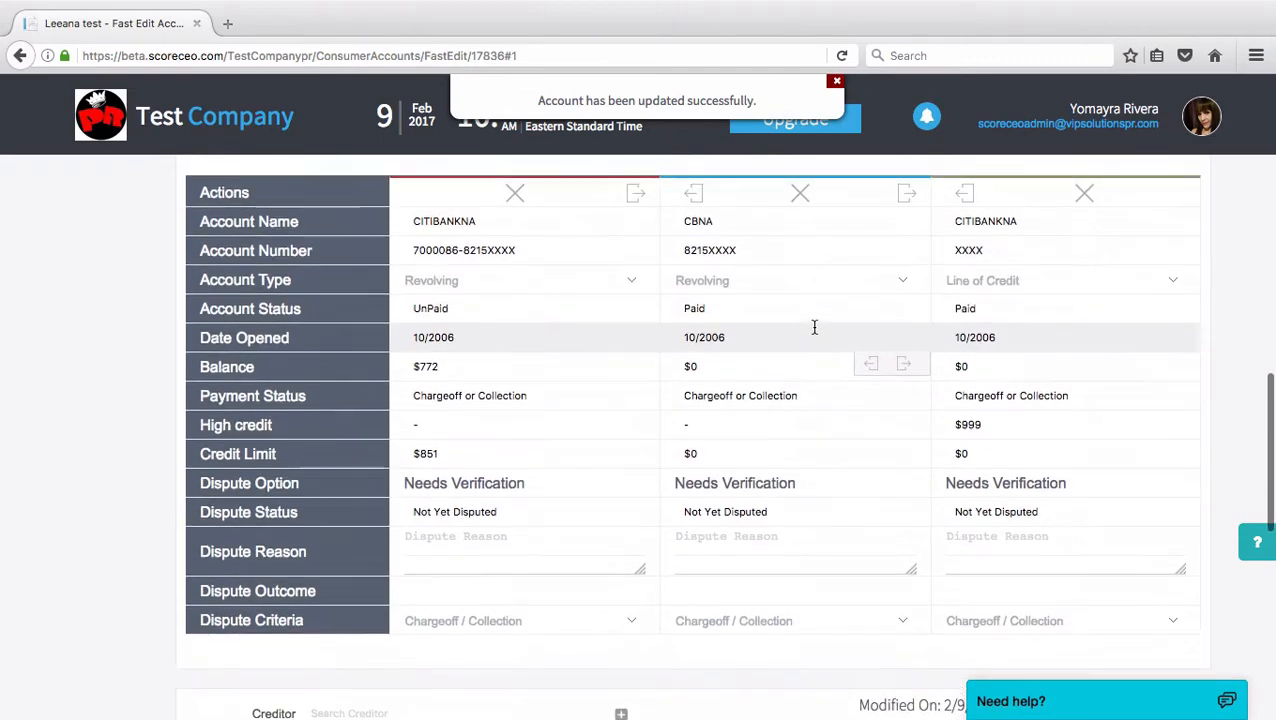
scroll(812, 328, "up", 2)
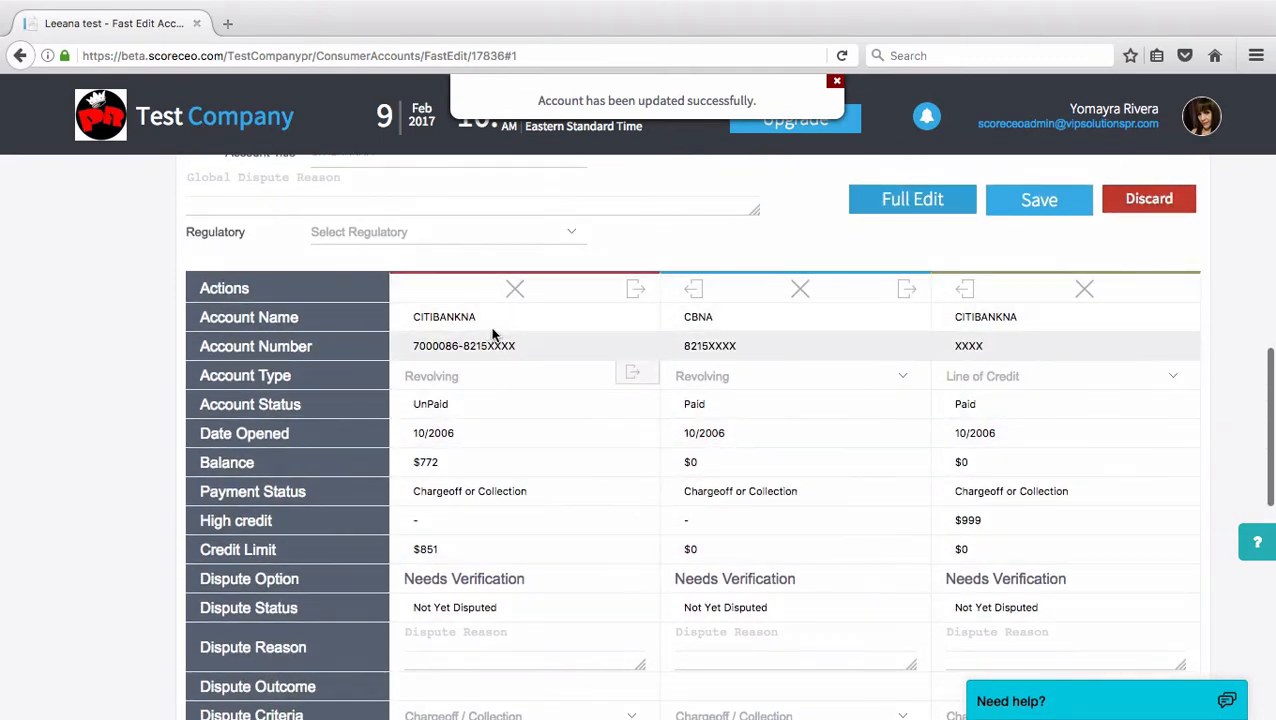
scroll(526, 346, "down", 2)
scroll(524, 348, "up", 2)
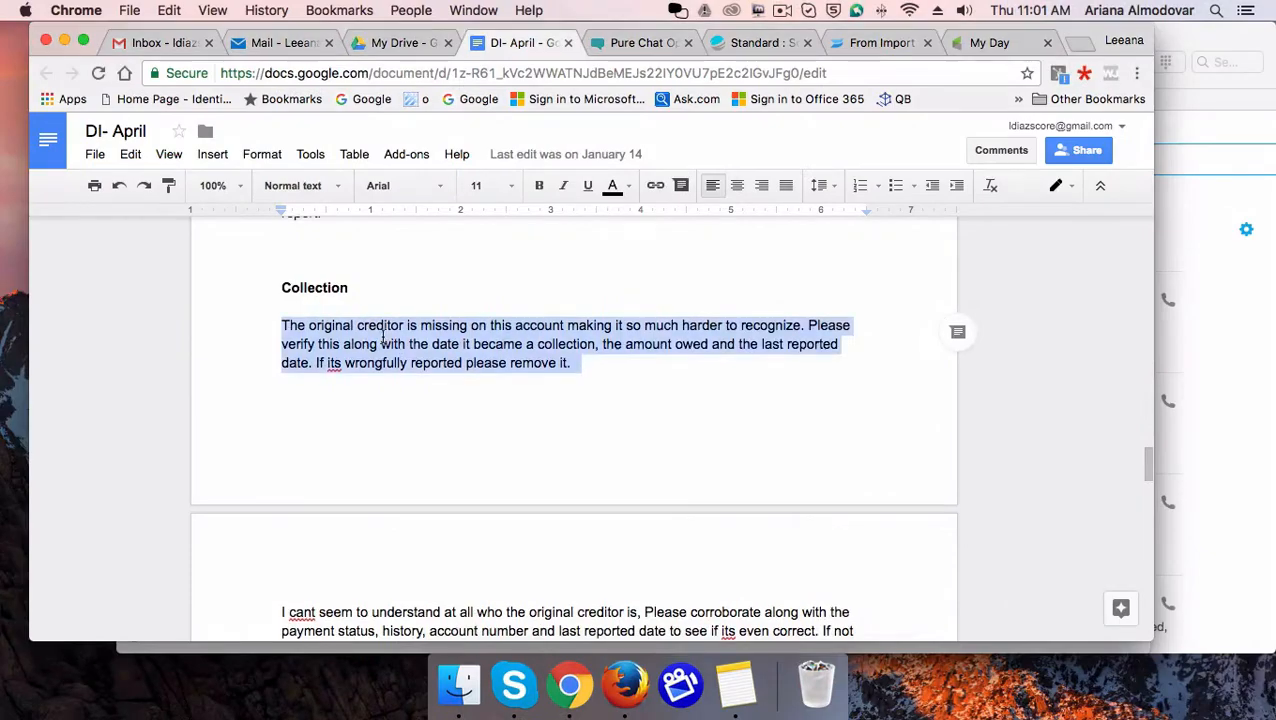
scroll(383, 338, "up", 6)
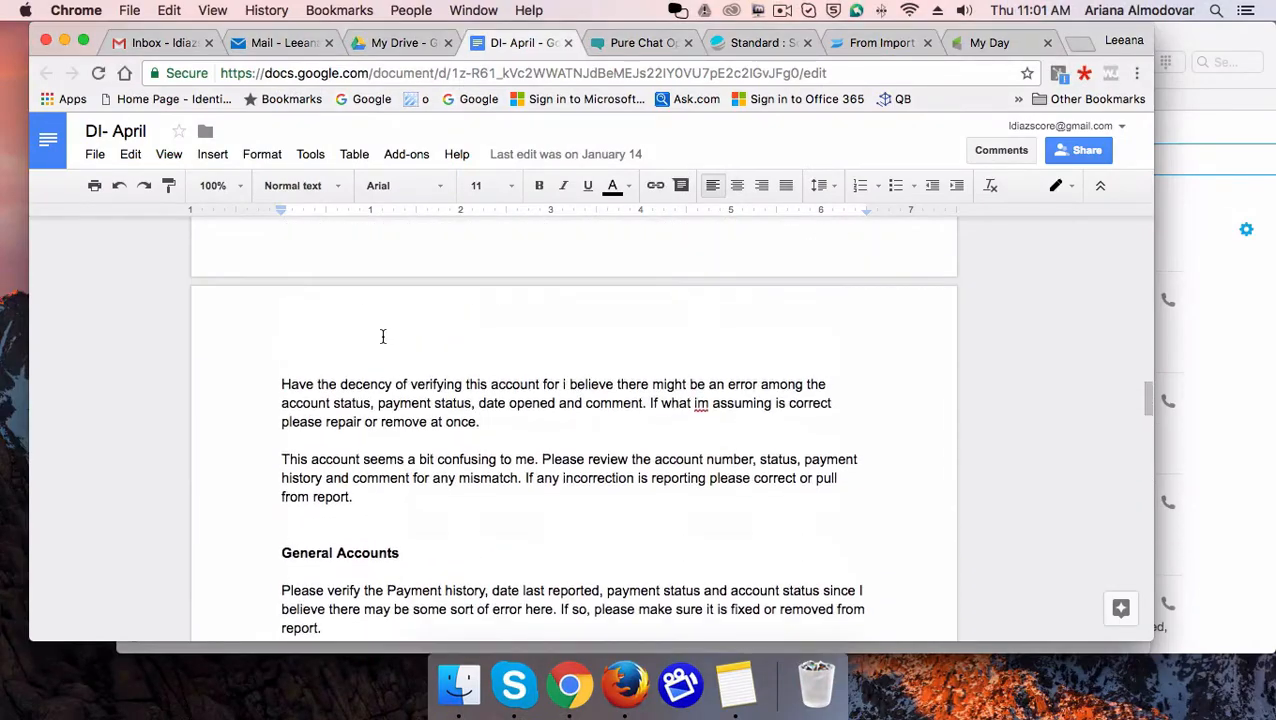
scroll(382, 337, "down", 2)
left_click_drag(282, 321, 344, 354)
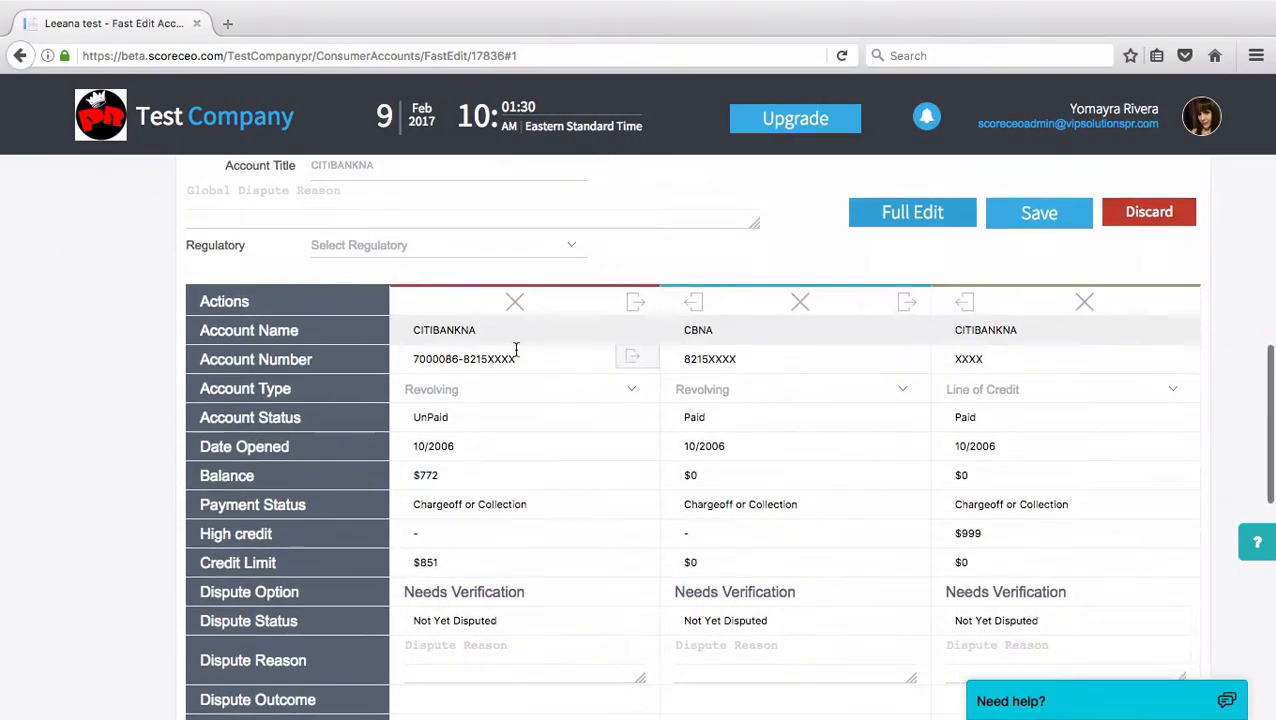
Step: Paste the copied reason as the global dispute reason of the CITIBANKNA account in Fast Edit, and save the account
scroll(392, 322, "up", 3)
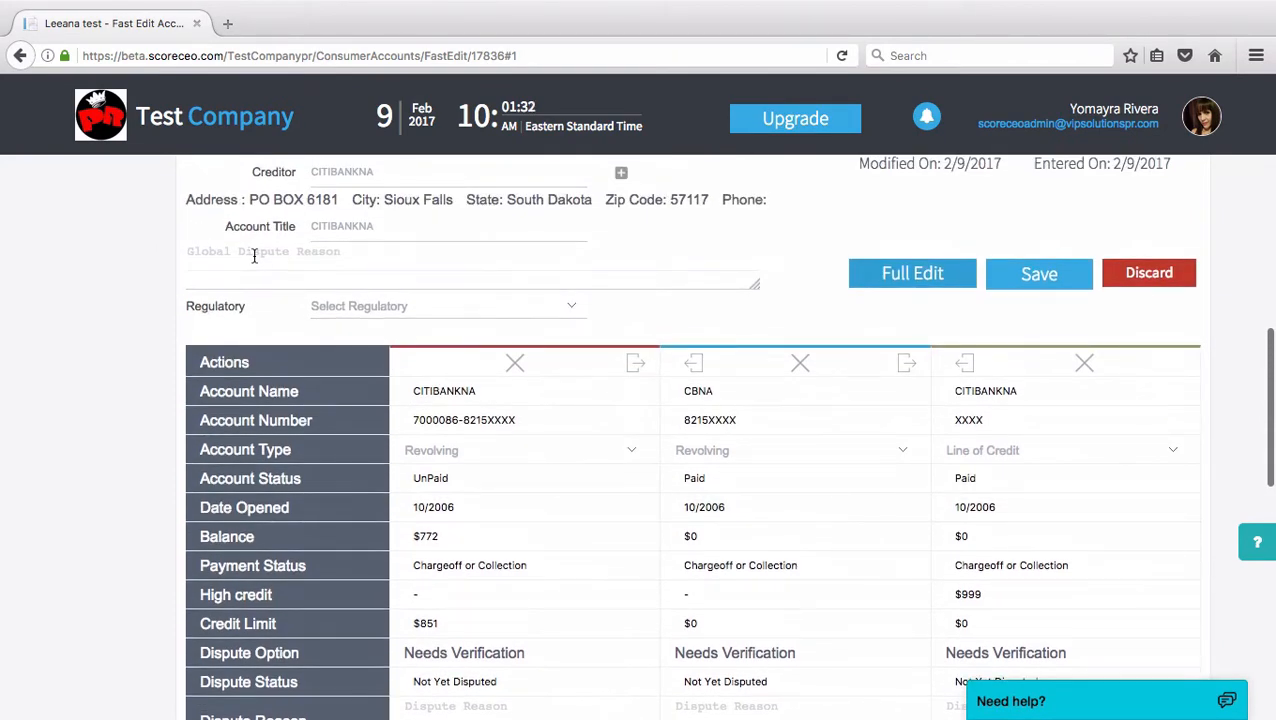
left_click(254, 256)
key("super+v")
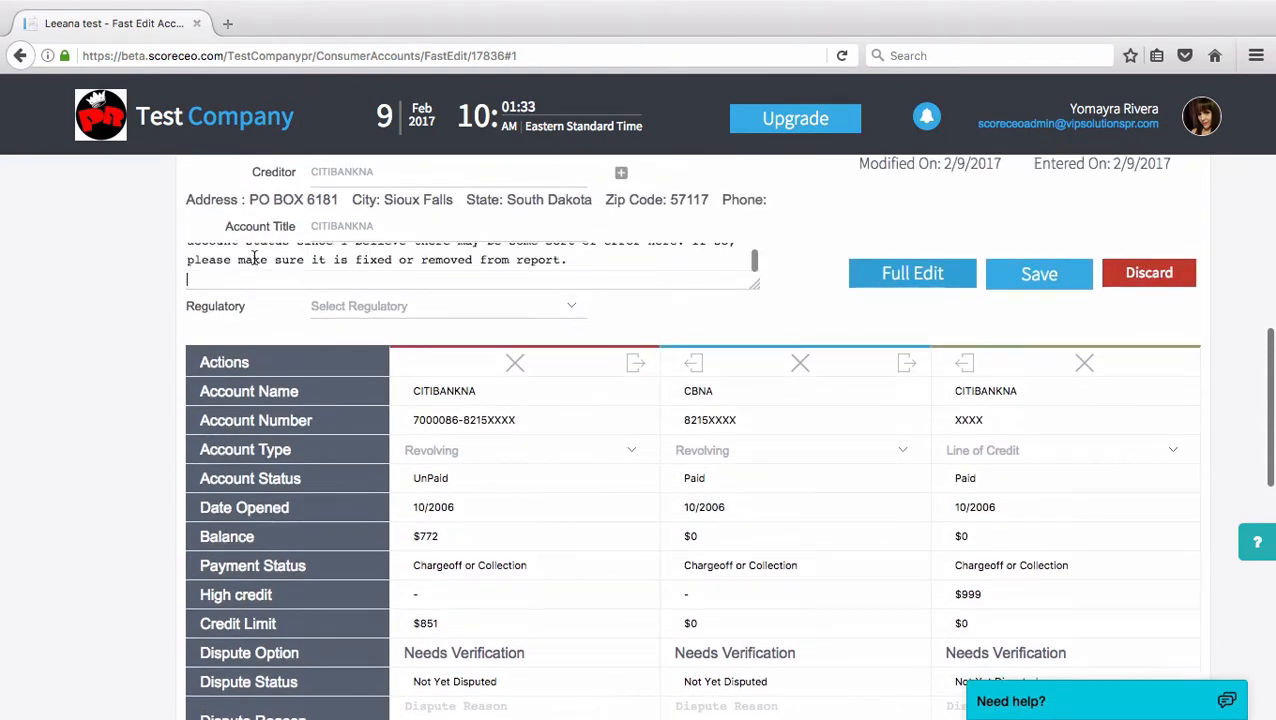
left_click(1039, 276)
scroll(1040, 306, "down", 4)
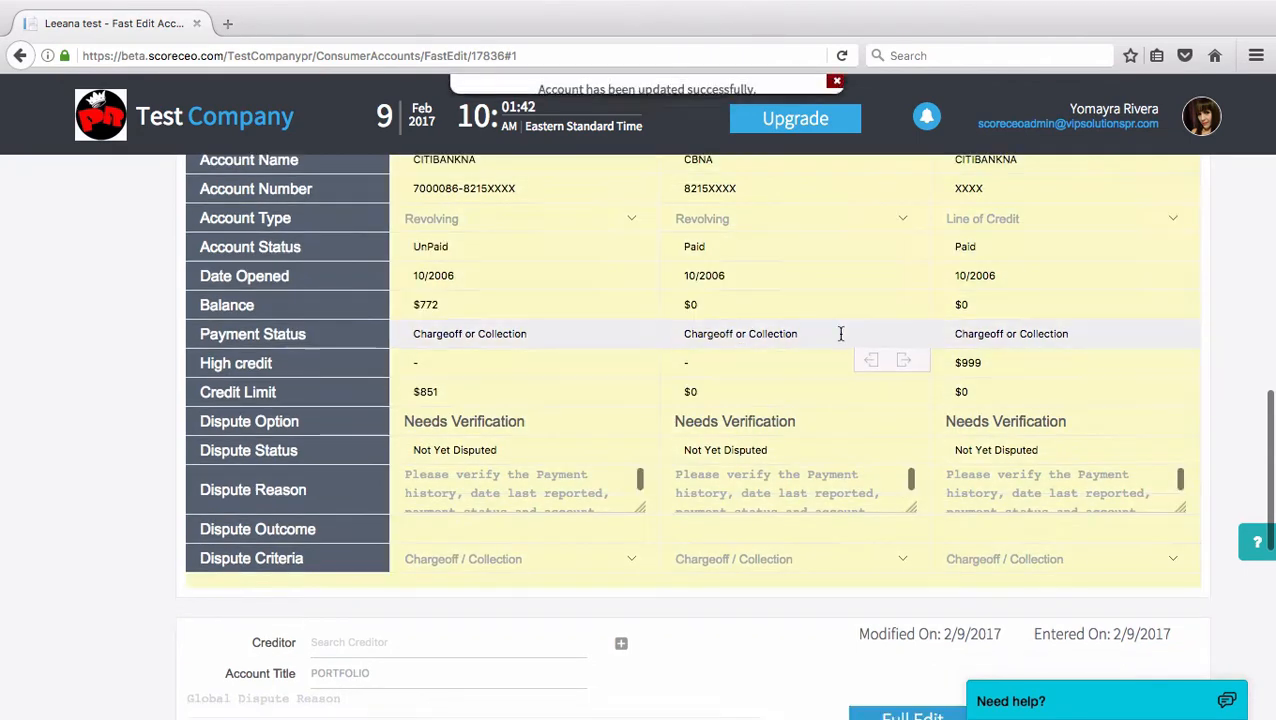
Step: Search the creditors for "Portfoli" and assign the plain Portfolio entry to the PORTFOLIO account
scroll(825, 337, "down", 8)
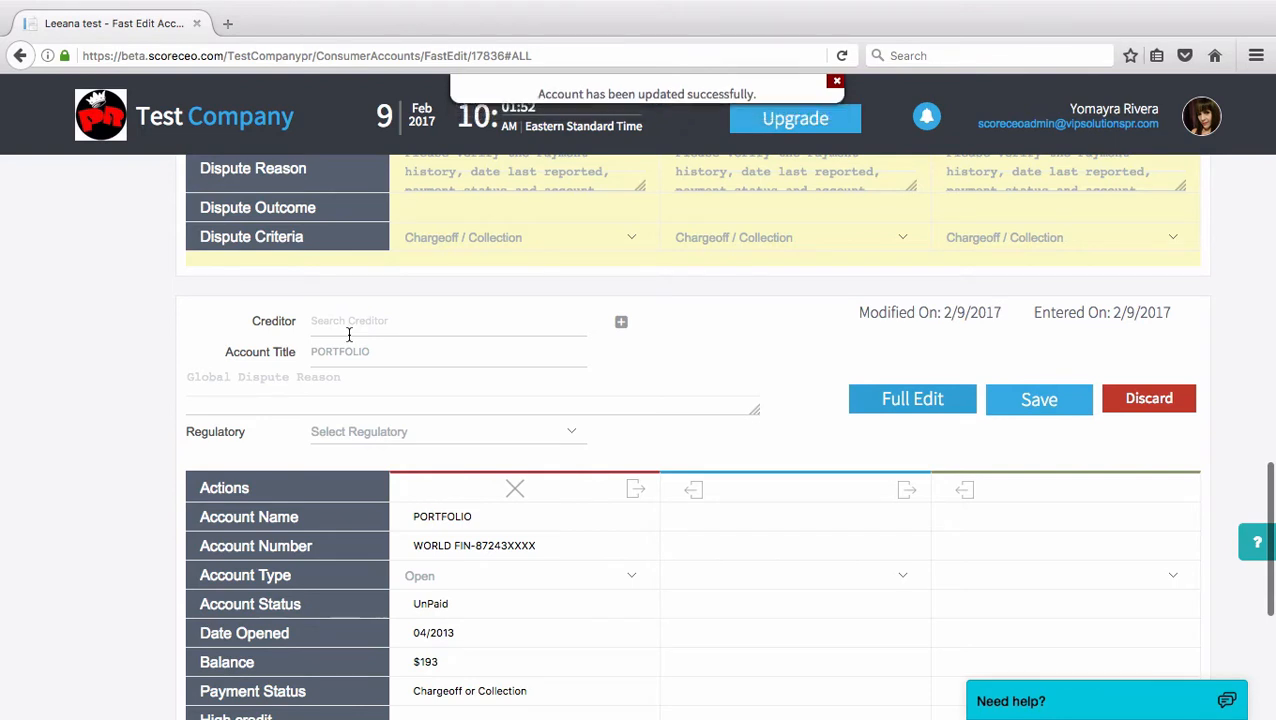
left_click(378, 324)
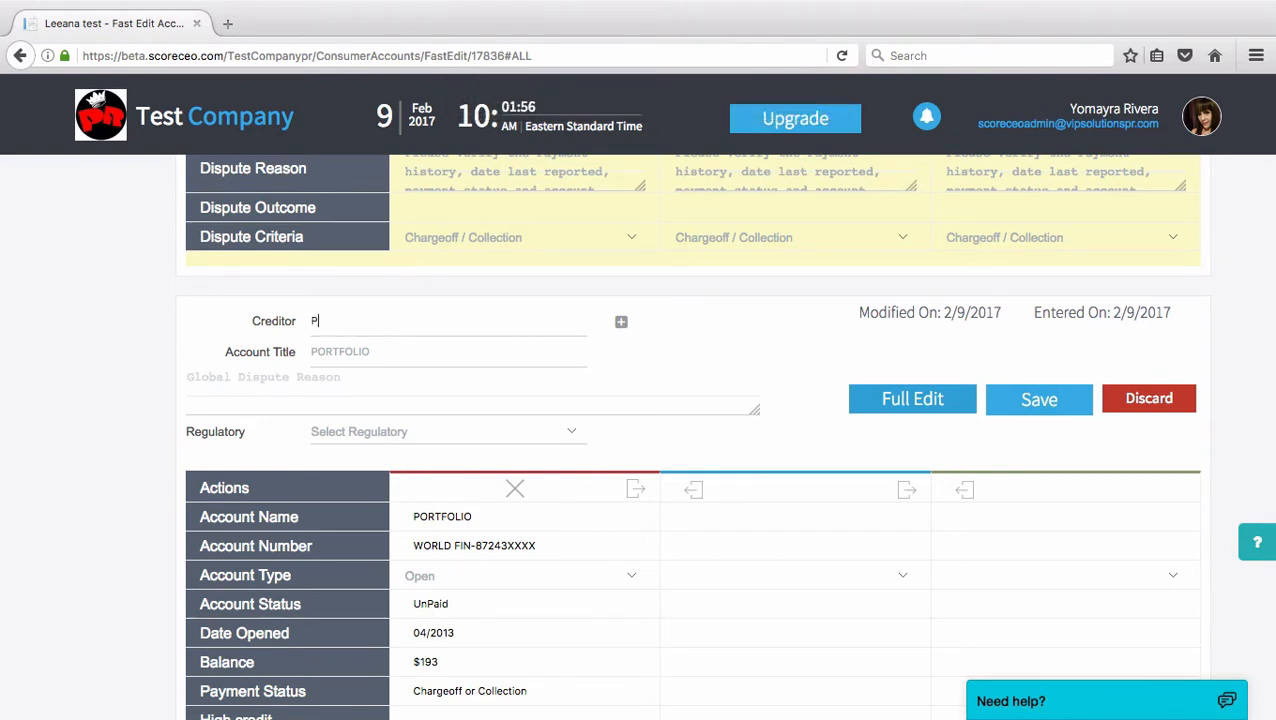
type("Portfoli")
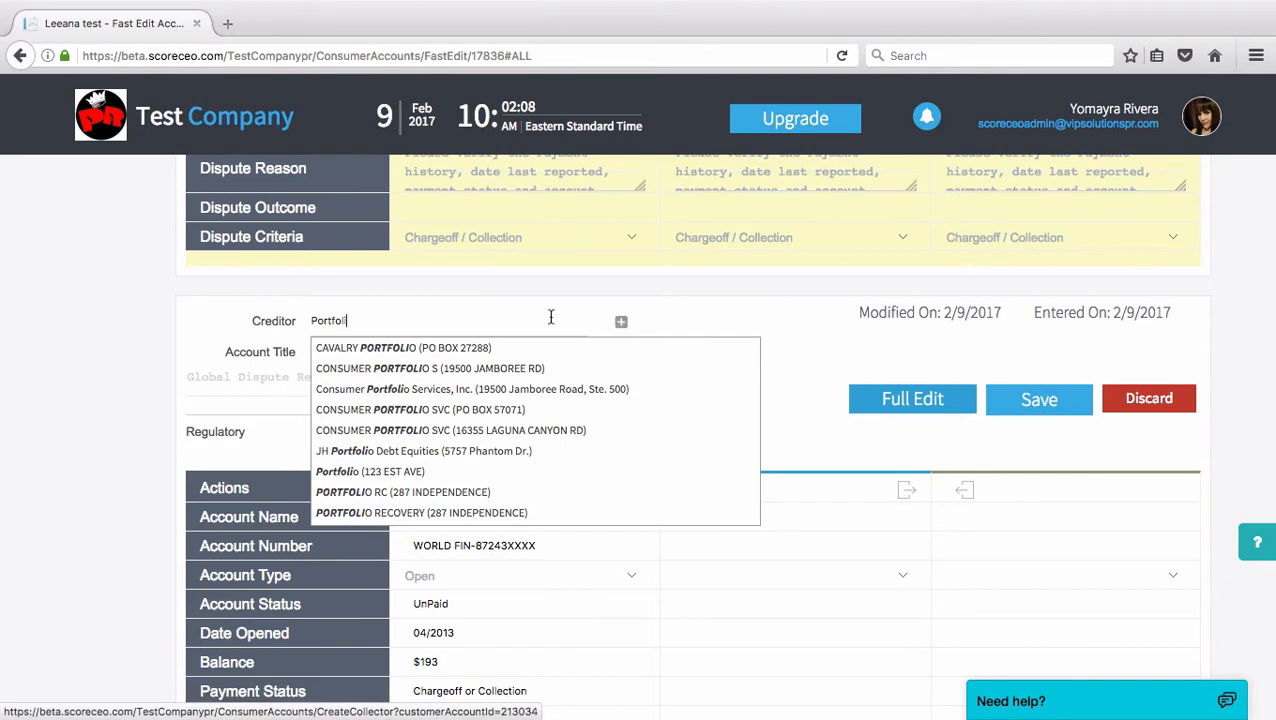
left_click(380, 471)
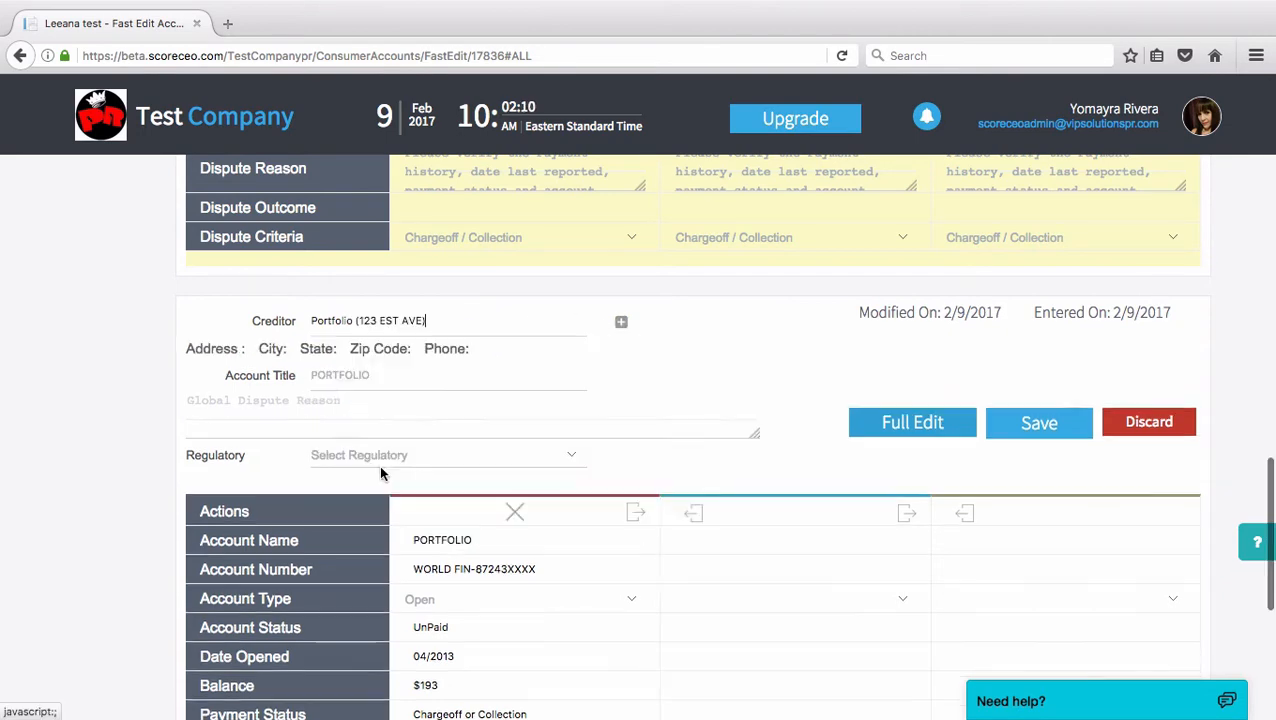
Step: Copy the Collection sample reason beginning "Its hard for me to recognize since its missing information" from the DI- April document
scroll(684, 418, "down", 5)
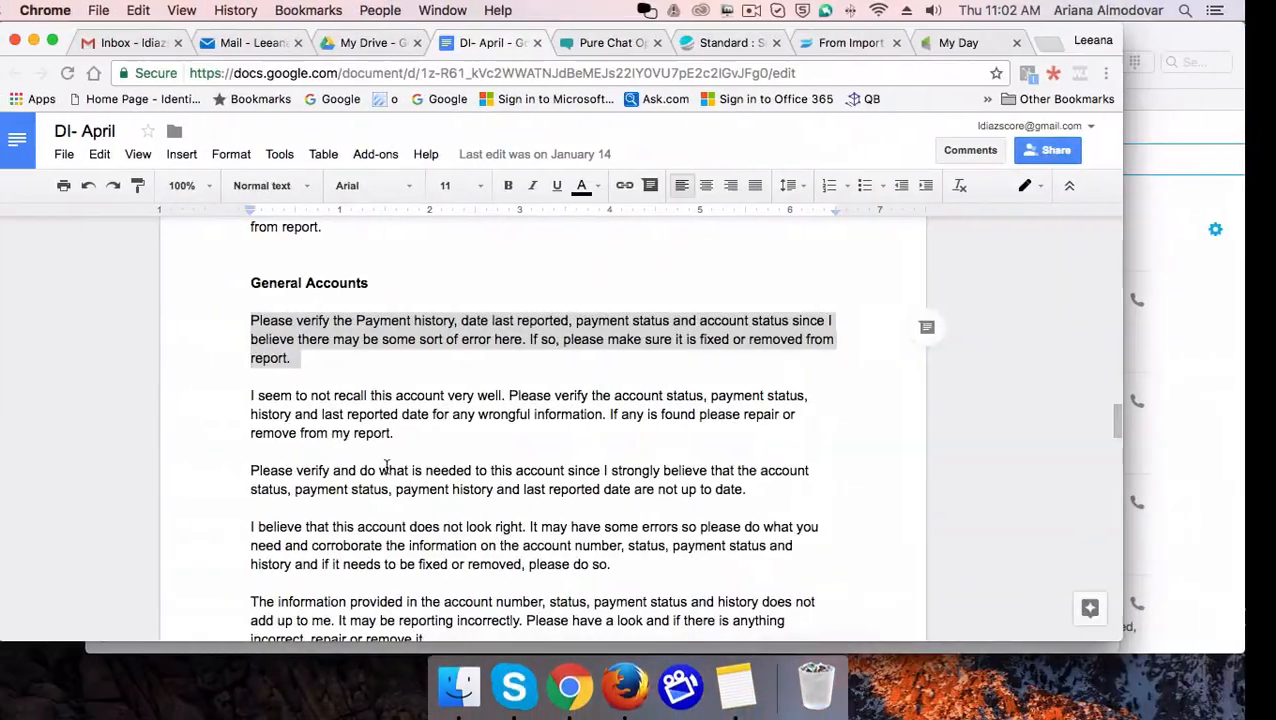
scroll(382, 440, "up", 5)
scroll(382, 418, "down", 10)
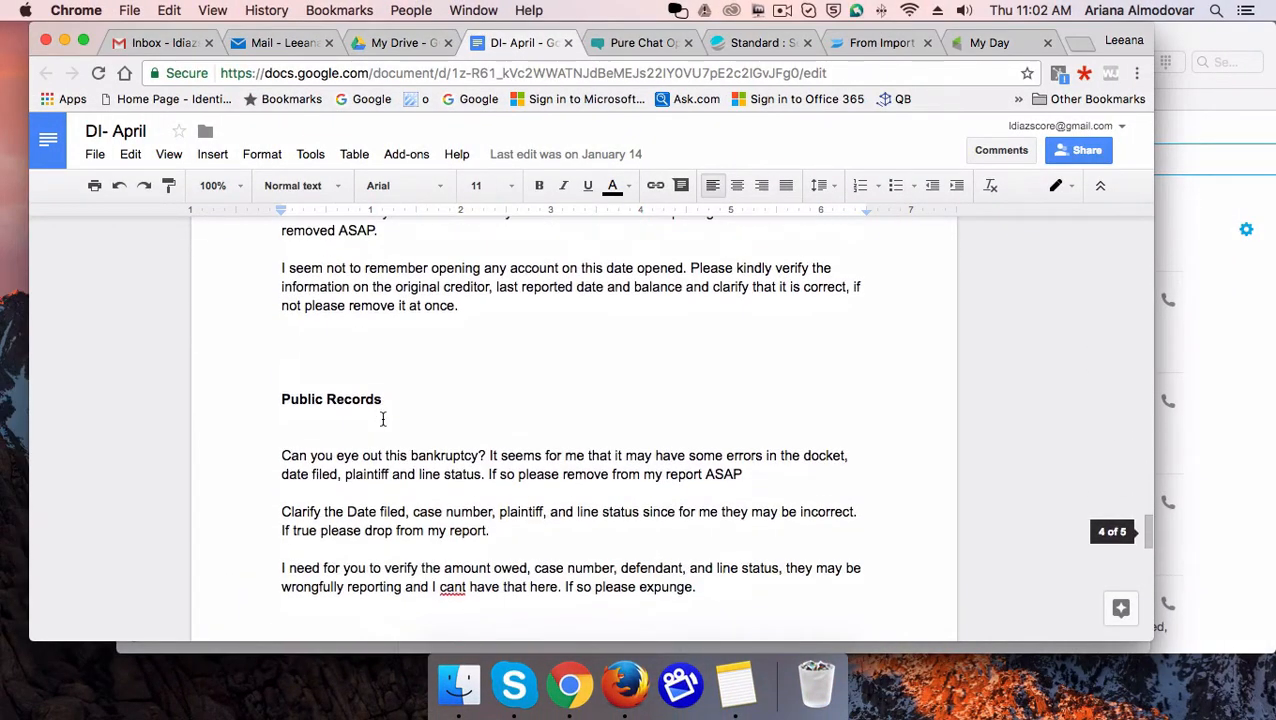
scroll(341, 407, "up", 4)
left_click_drag(283, 436, 393, 467)
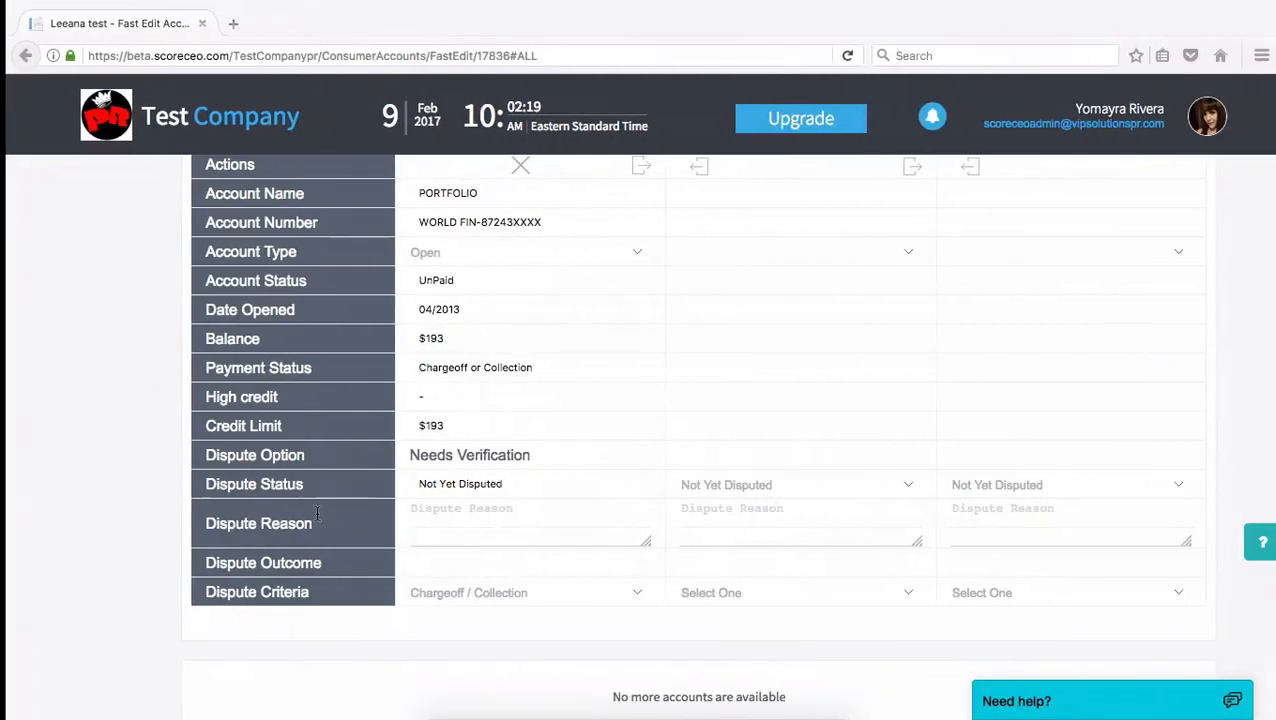
Step: Paste the copied reason into the PORTFOLIO account's Equifax dispute reason in Fast Edit, and save the account
left_click(473, 530)
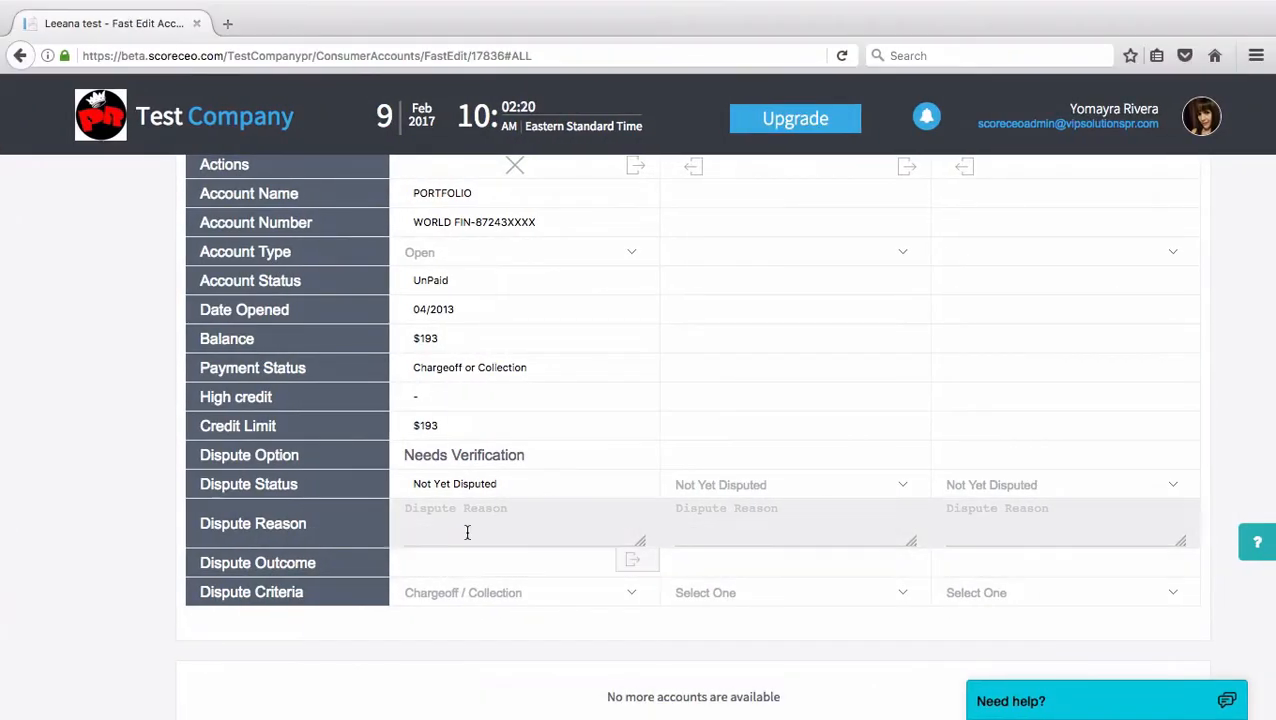
key("super+v")
scroll(654, 608, "up", 3)
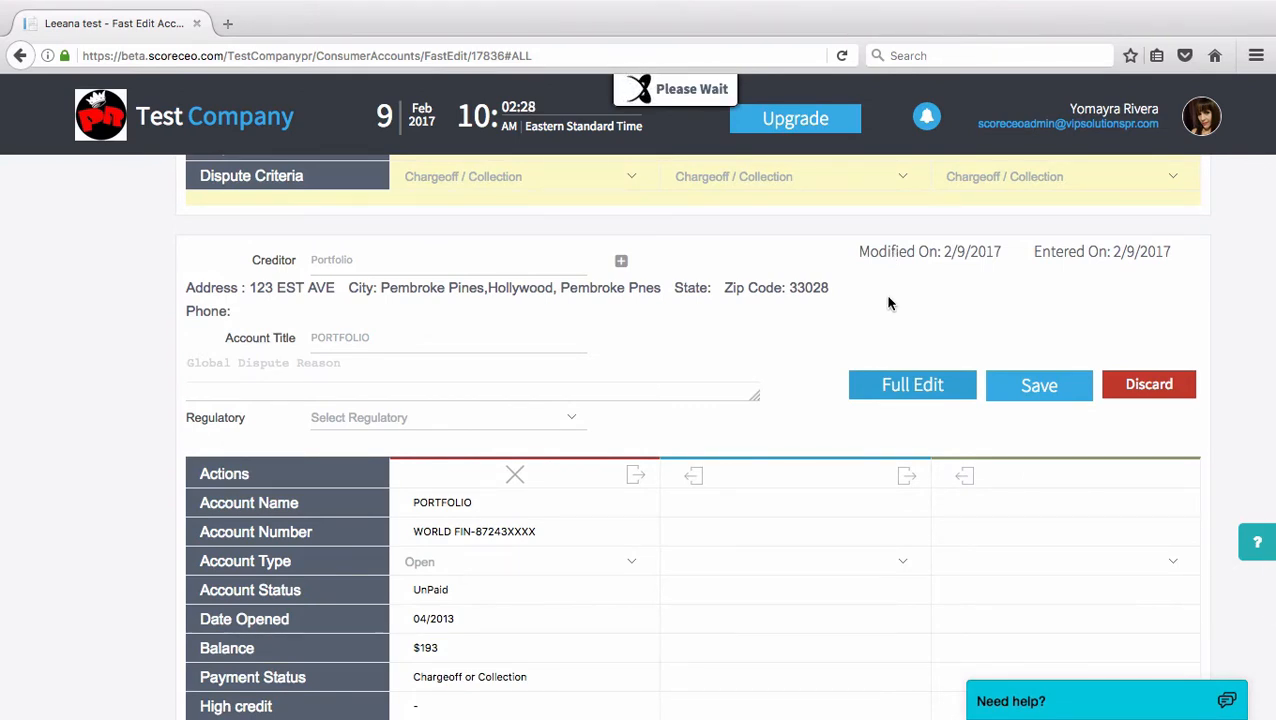
scroll(986, 318, "down", 4)
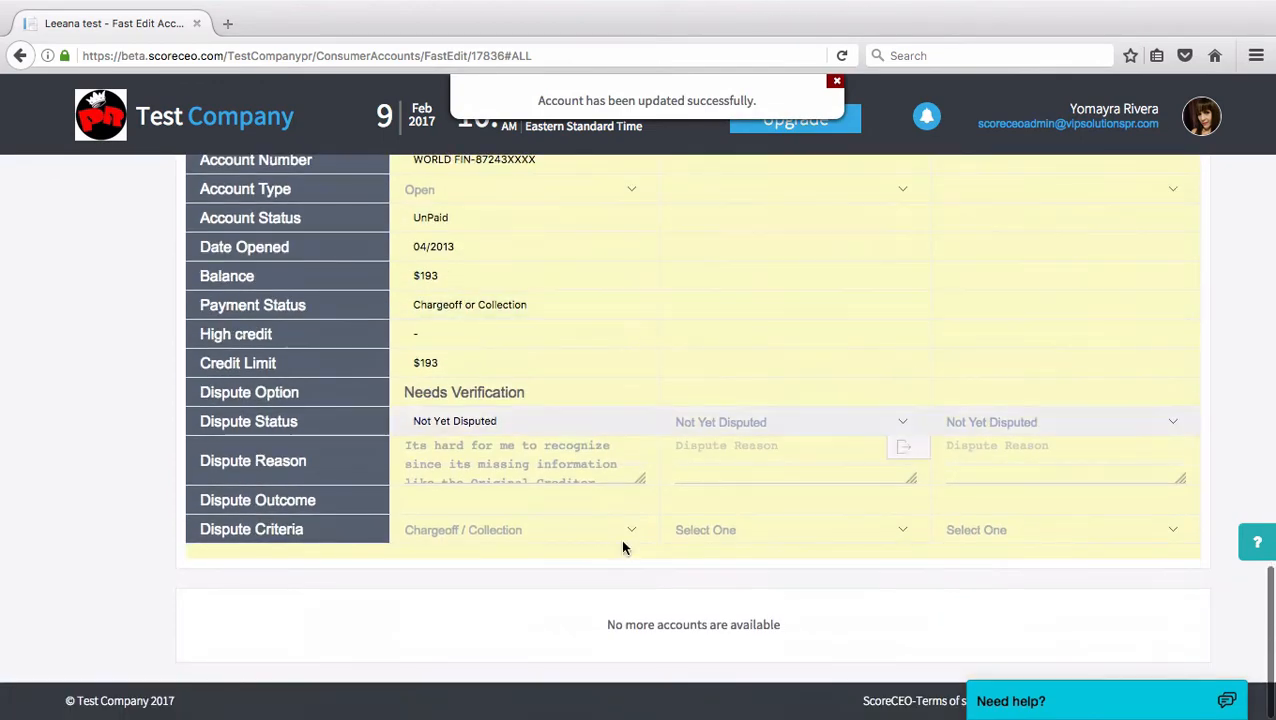
scroll(800, 604, "up", 10)
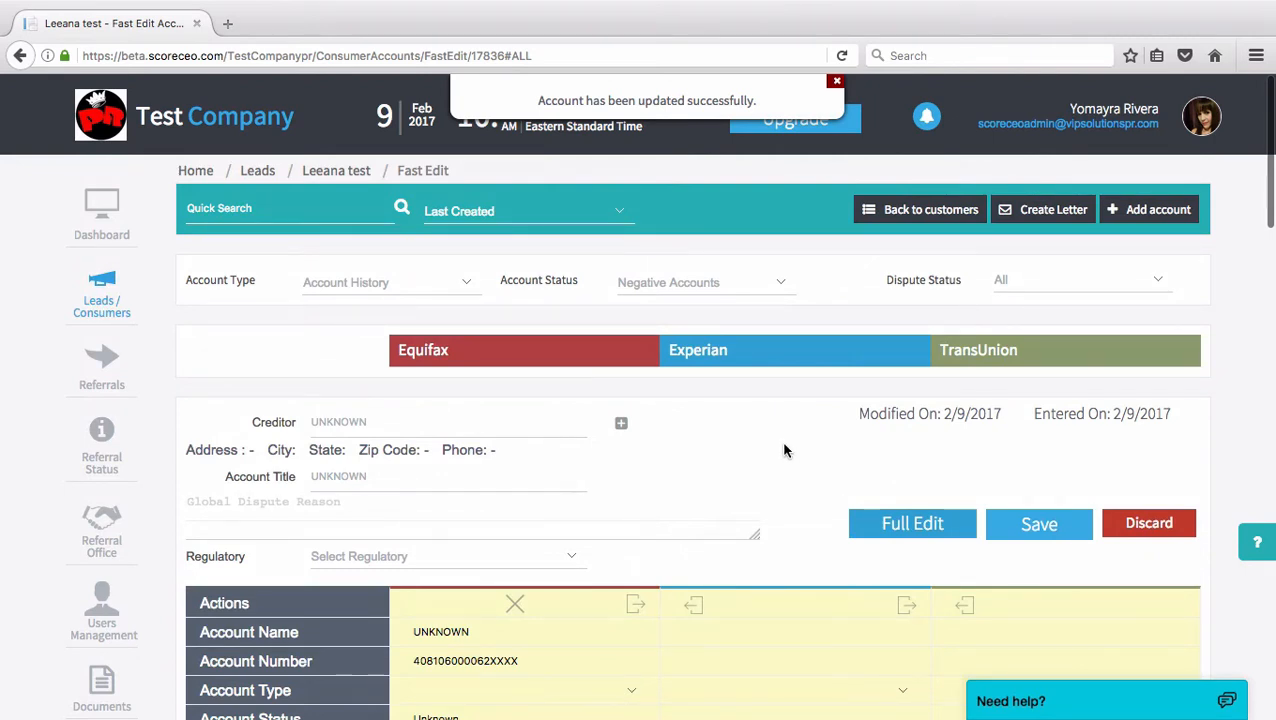
Step: Start creating a letter for this lead, and choose the CRA template First Round Dispute Inexact and Insufficient Information for all three bureaus
left_click(1034, 212)
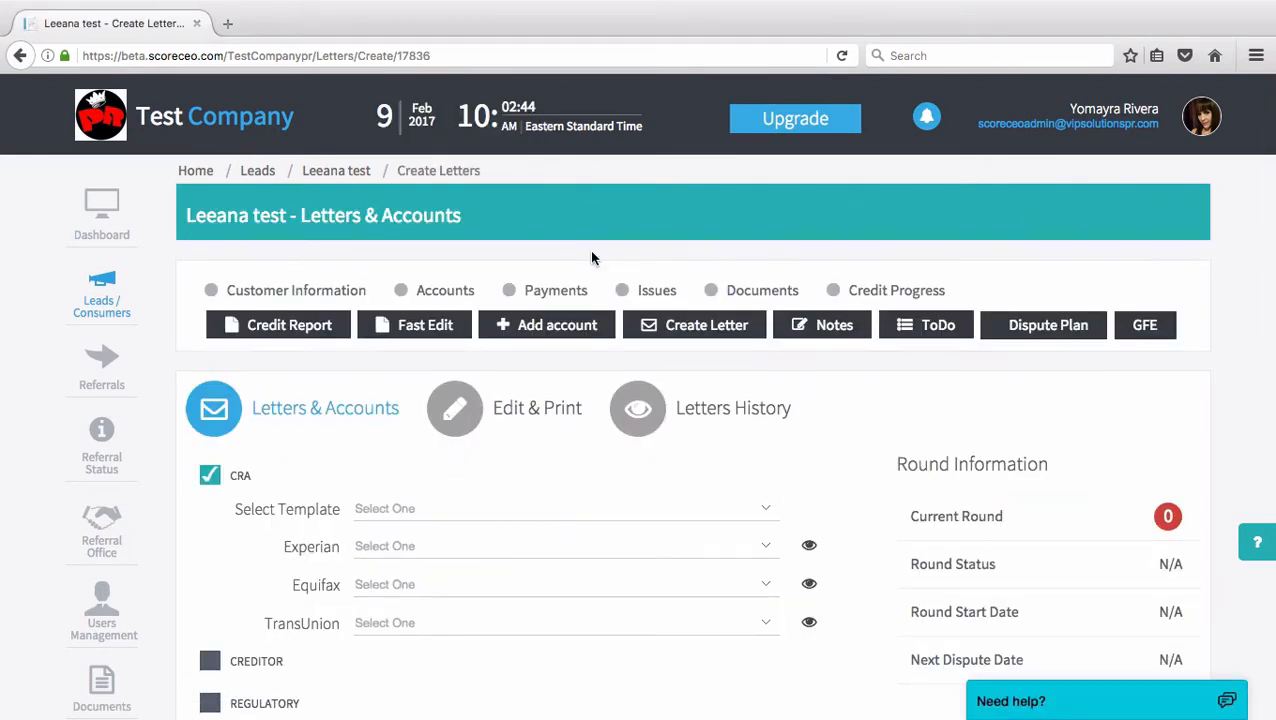
scroll(553, 258, "down", 1)
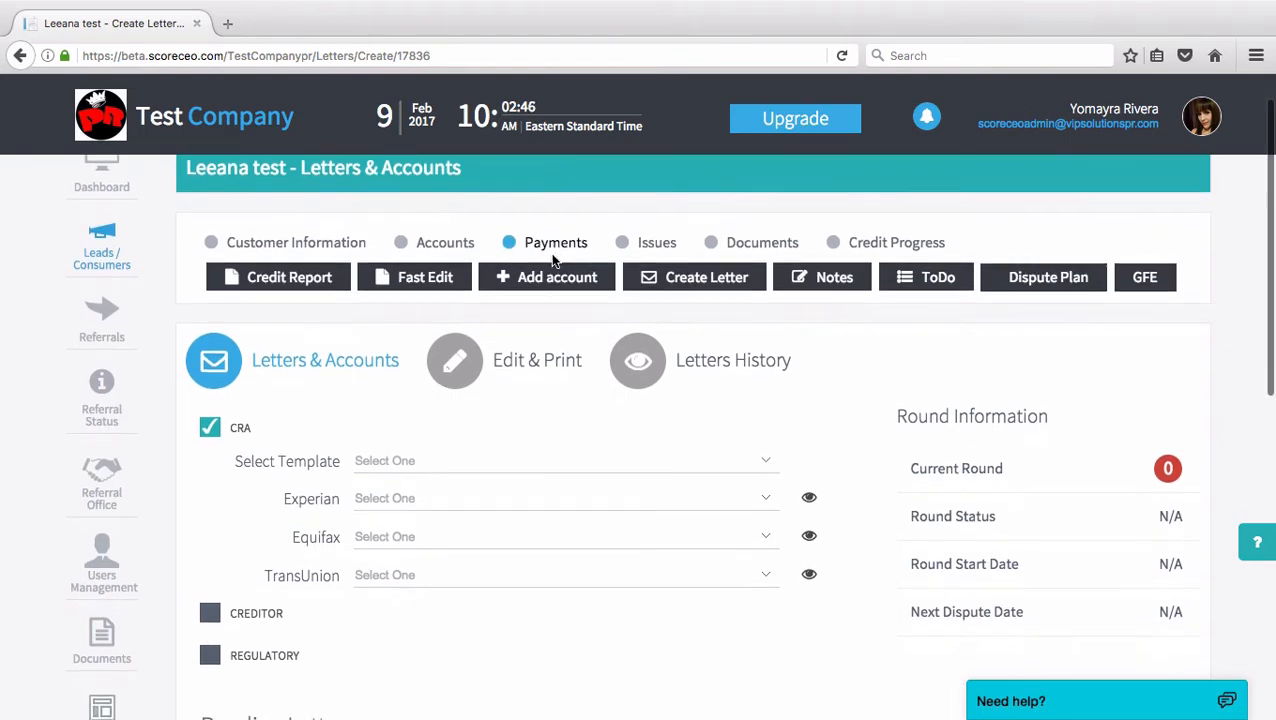
scroll(632, 361, "down", 2)
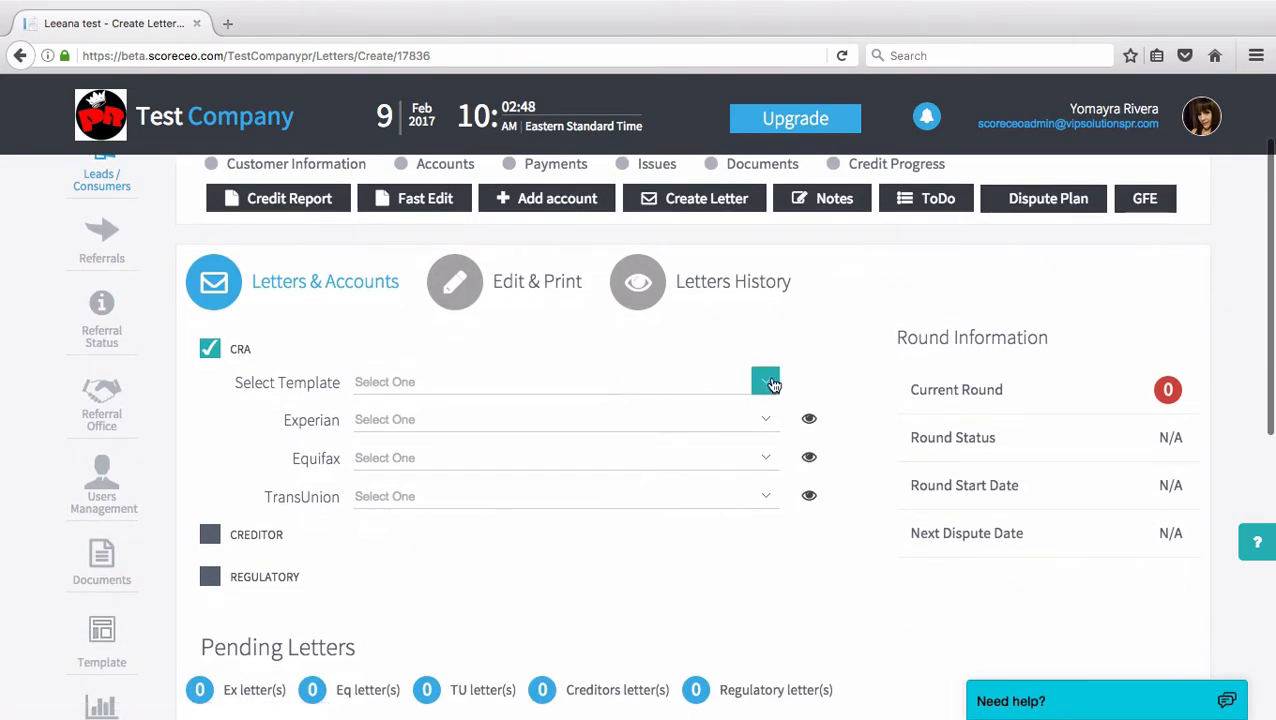
left_click(770, 383)
scroll(497, 468, "down", 1)
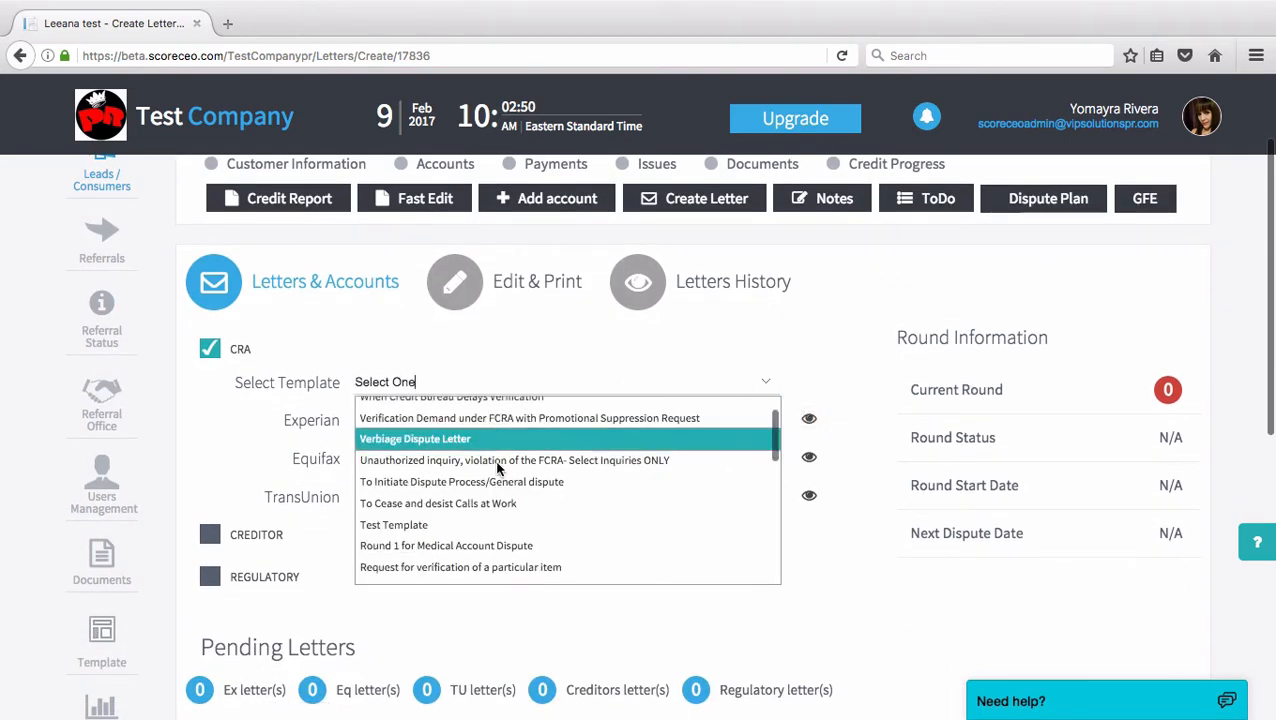
scroll(497, 468, "down", 10)
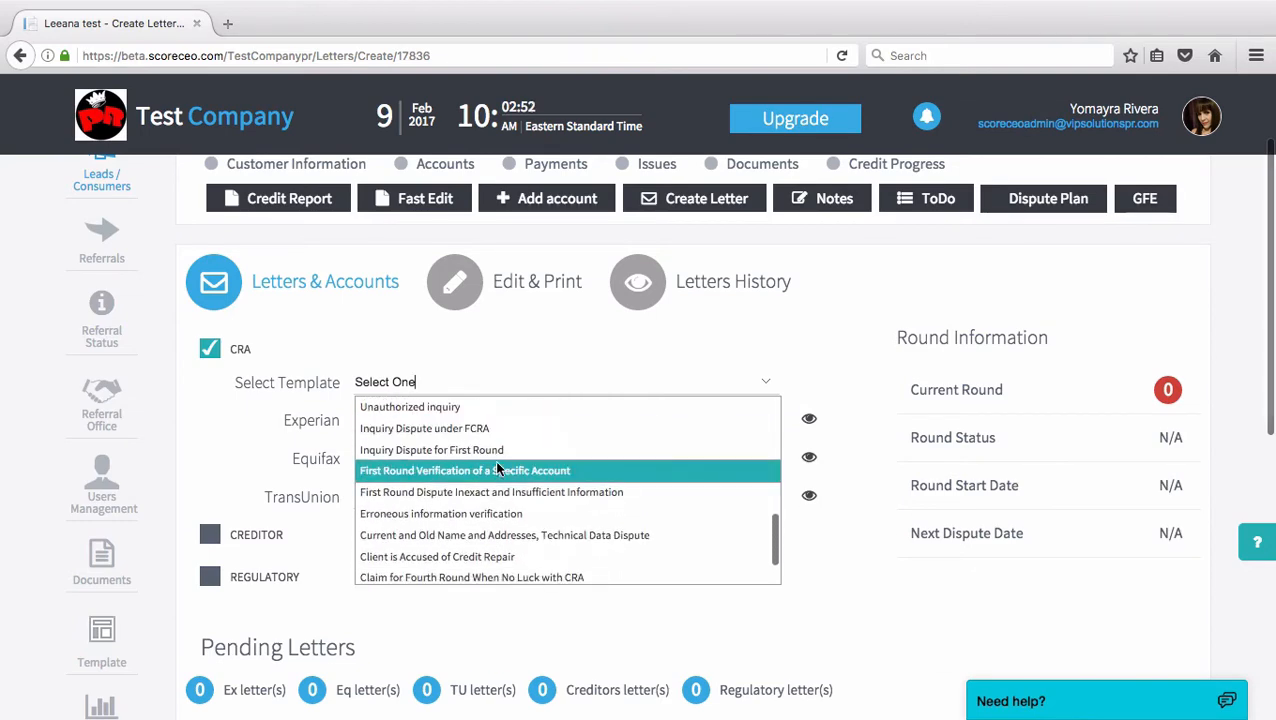
left_click(530, 441)
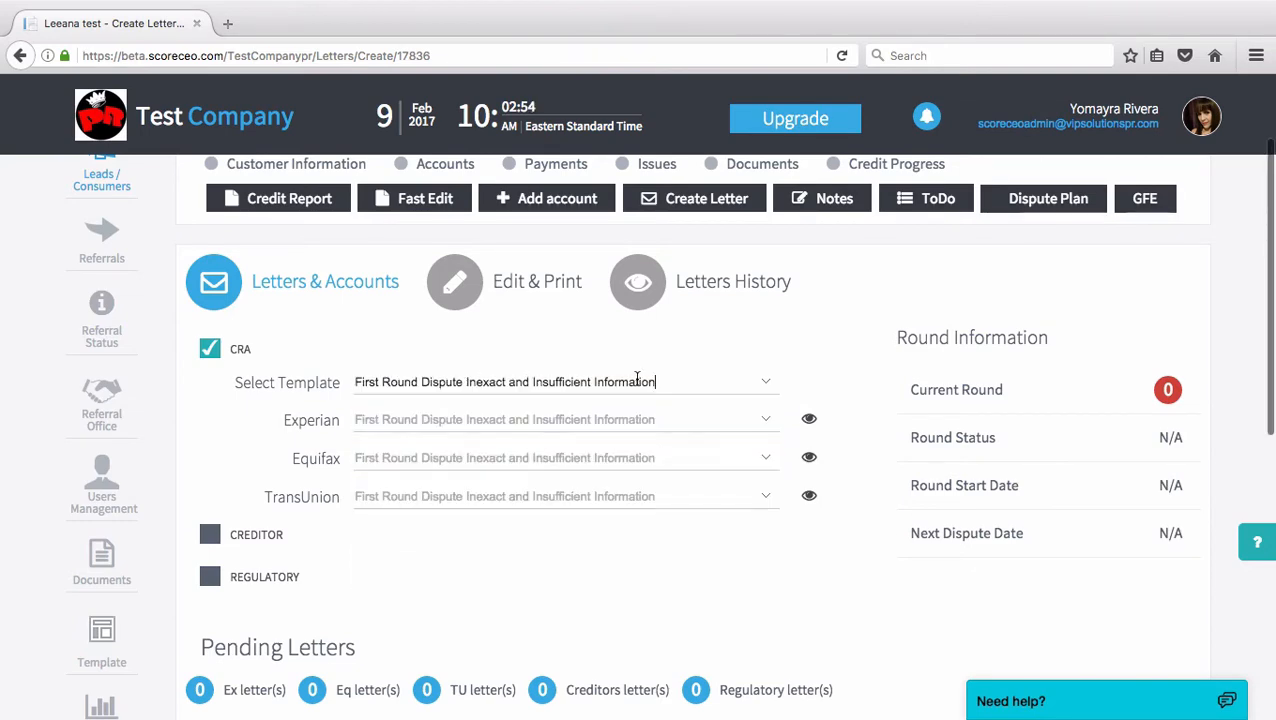
Step: Preview the Experian letter template, read through its text and variables, and close it without saving
scroll(637, 376, "down", 2)
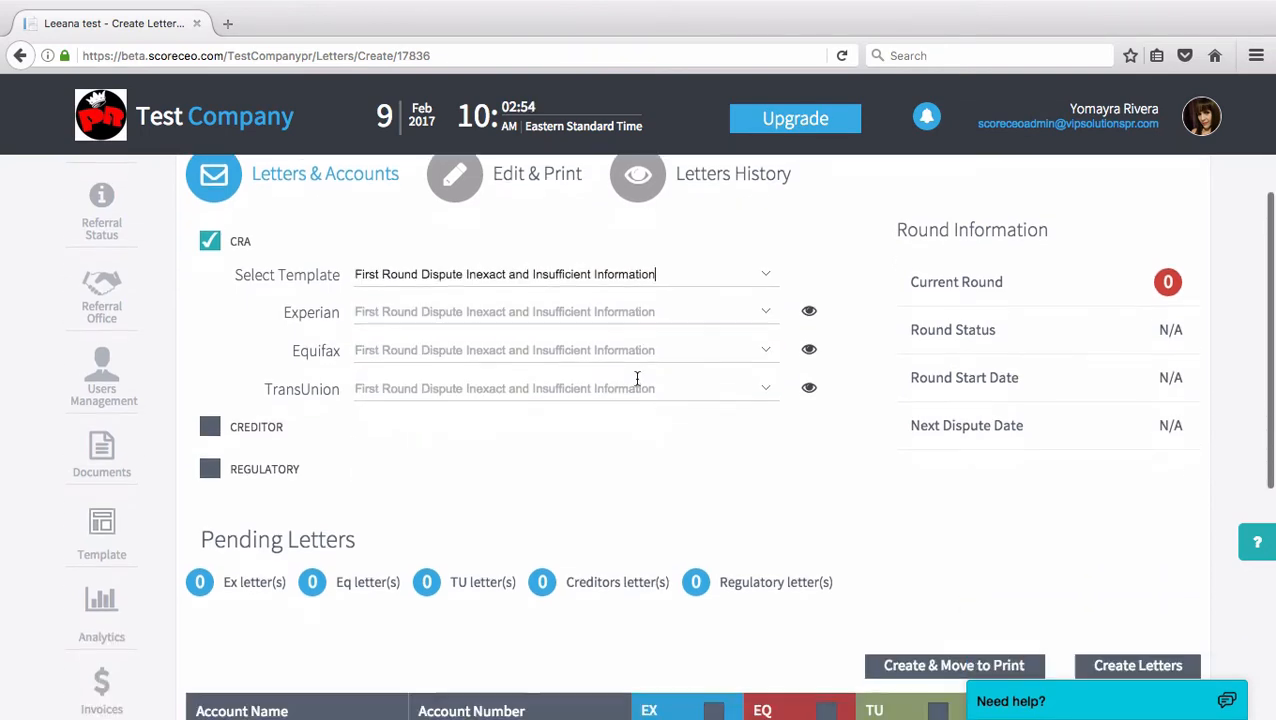
left_click(810, 313)
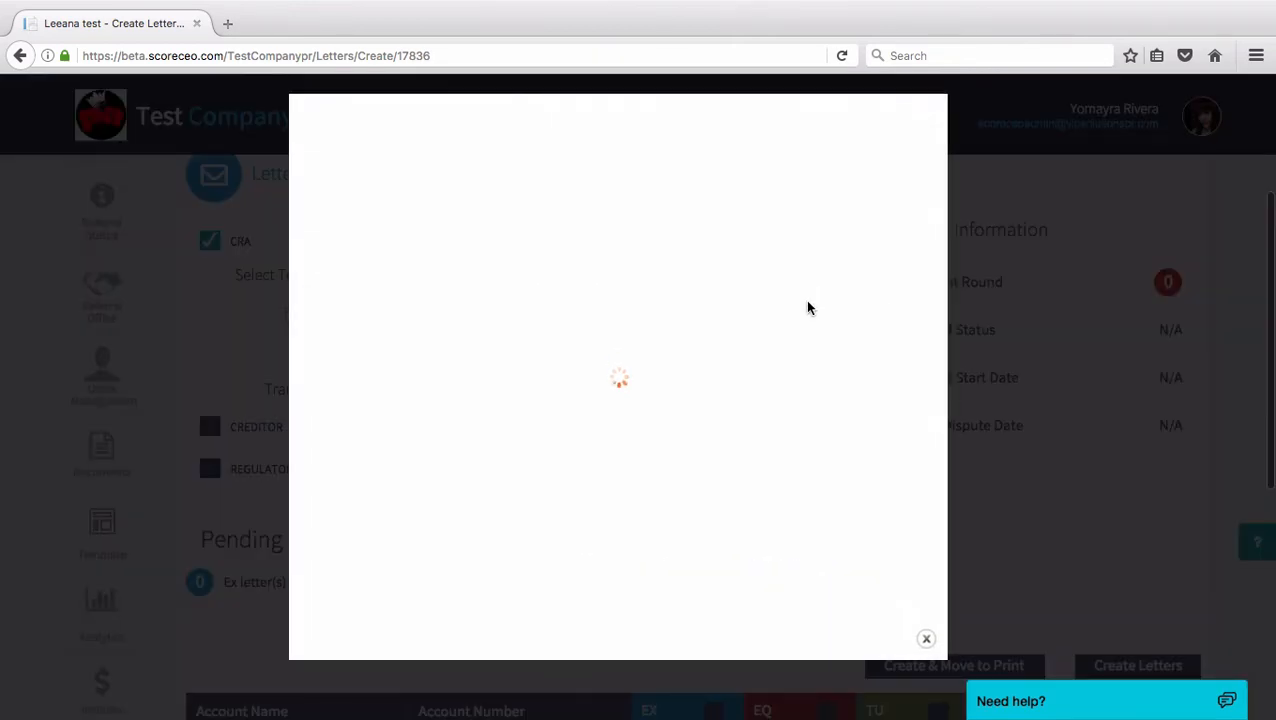
scroll(730, 382, "down", 2)
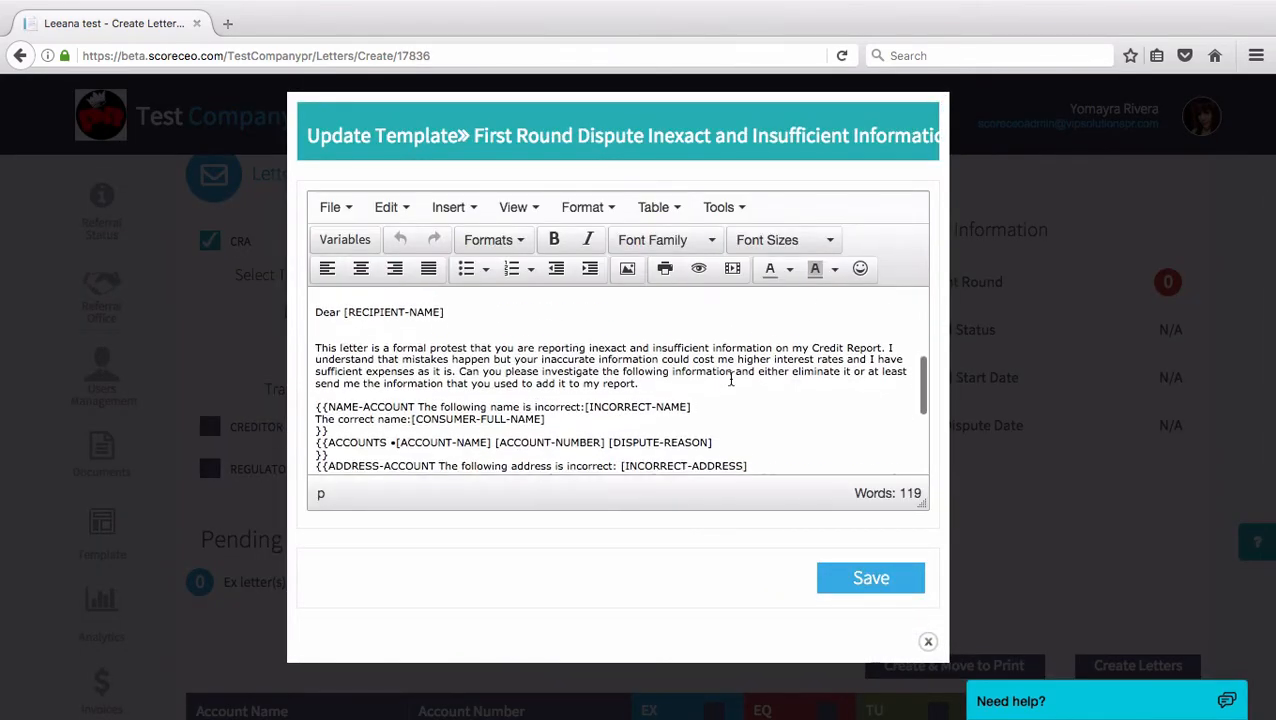
scroll(730, 381, "down", 3)
scroll(731, 384, "up", 4)
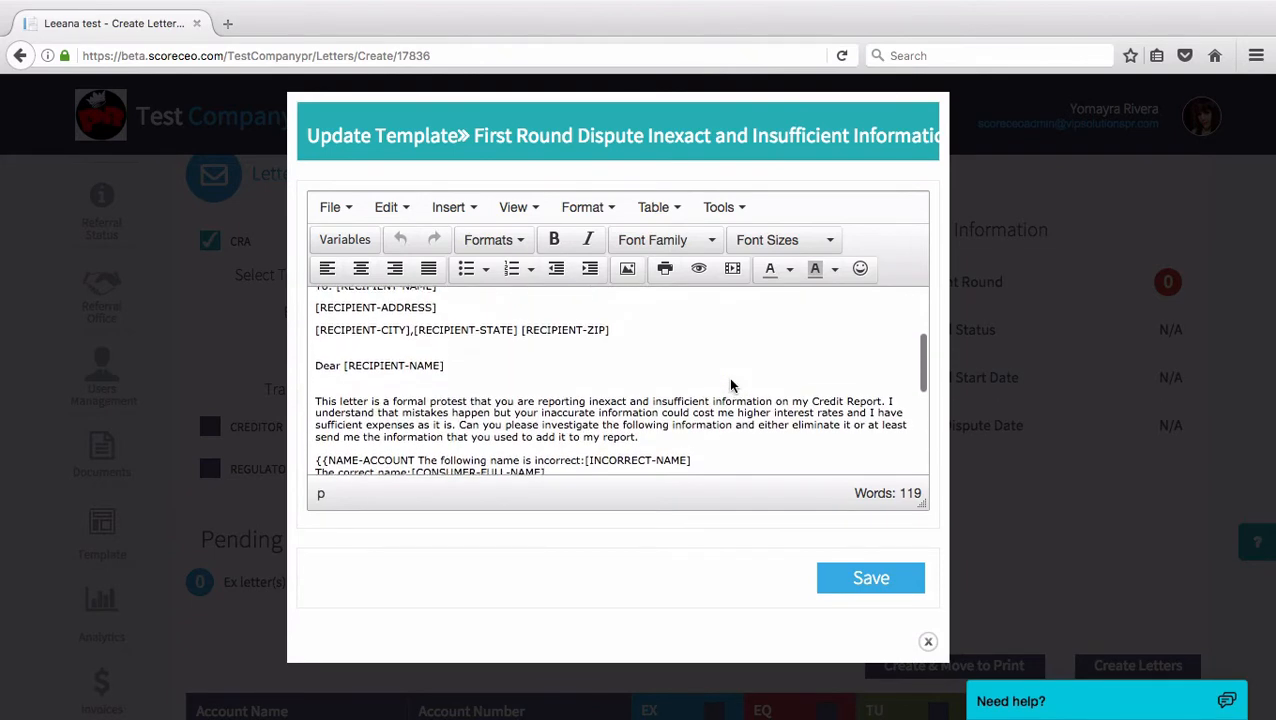
scroll(730, 385, "up", 2)
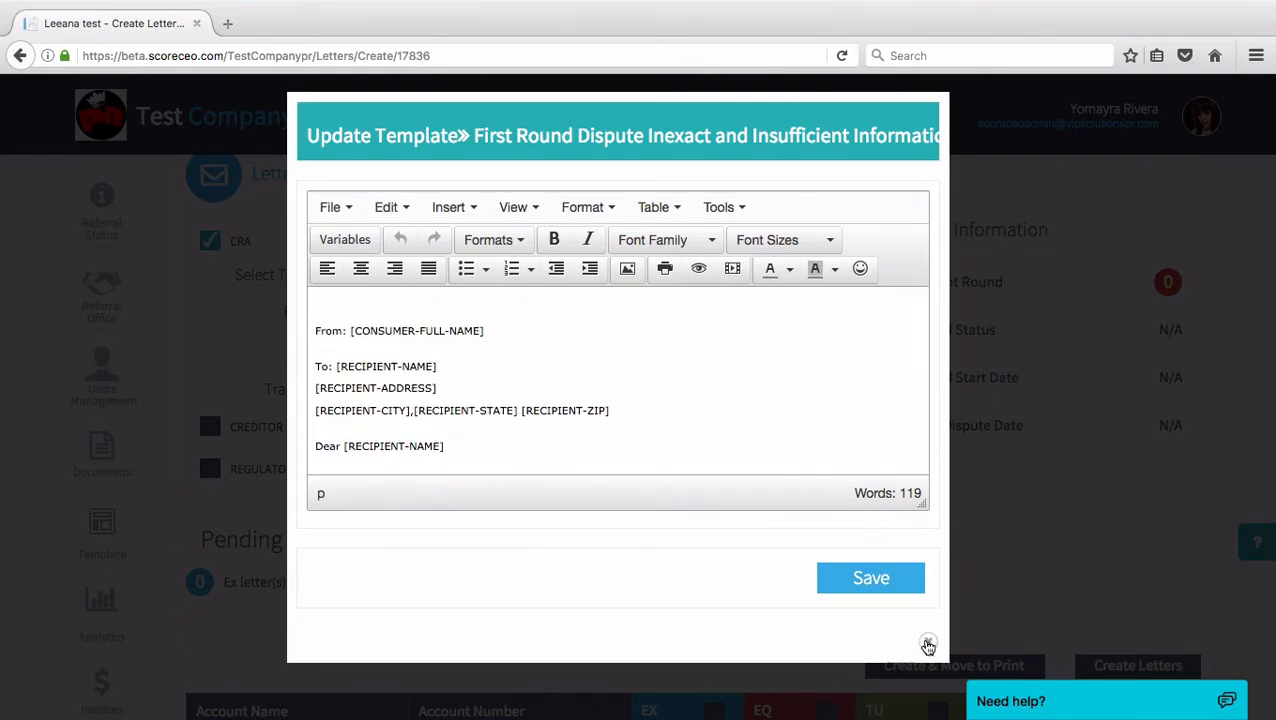
left_click(928, 645)
Step: Include creditor letters alongside the CRA letters
scroll(215, 400, "up", 3)
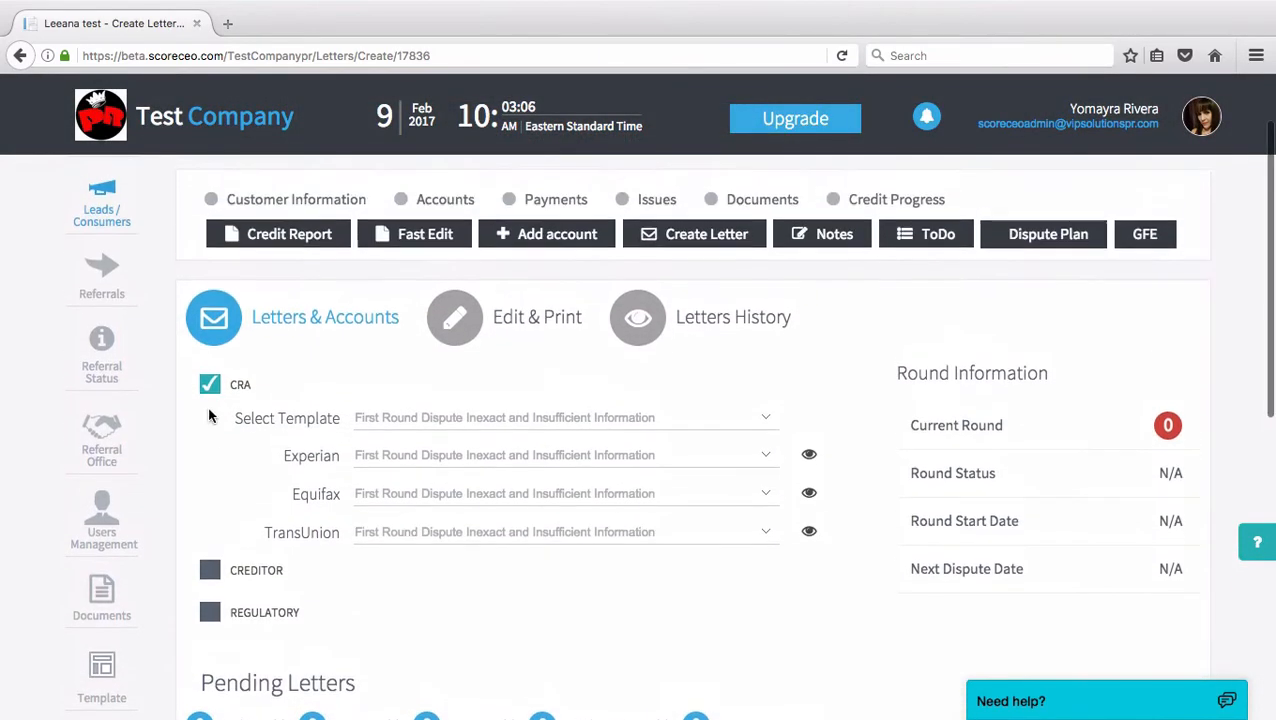
scroll(210, 416, "down", 3)
left_click(209, 419)
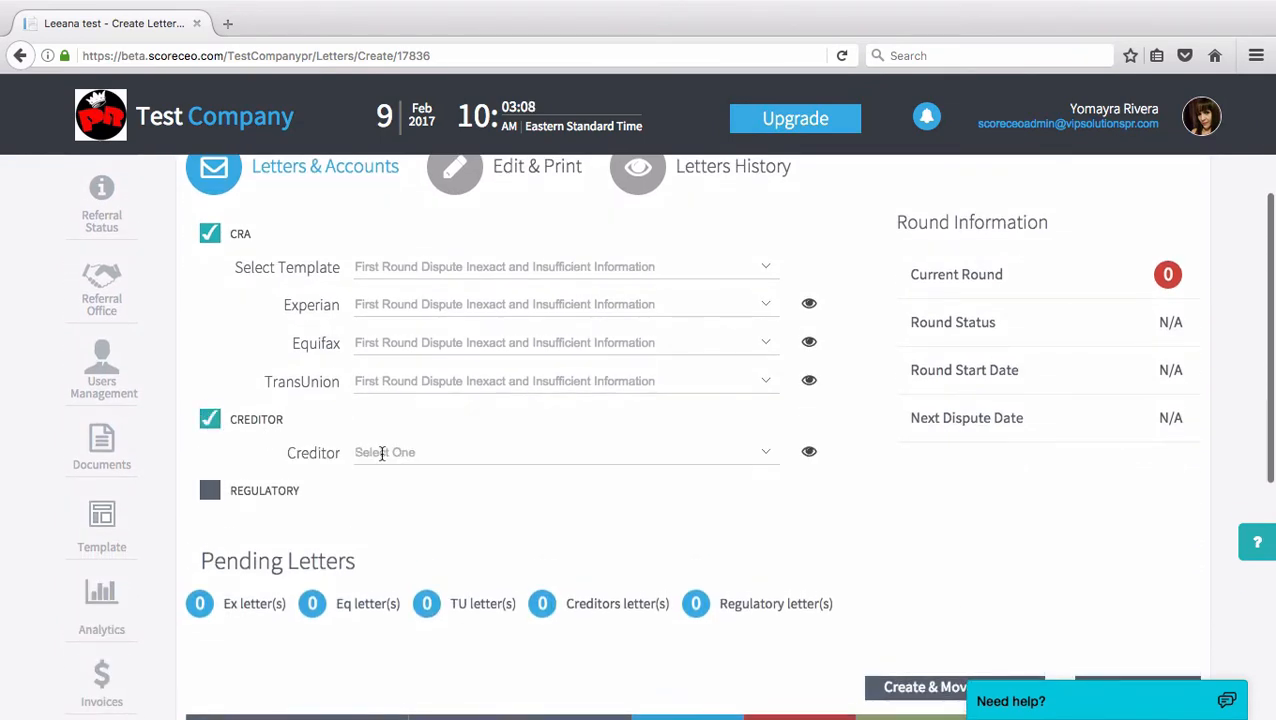
Step: Choose the creditor template Plain and smooth validation of debt request, preview its text, and close the preview without saving
left_click(768, 452)
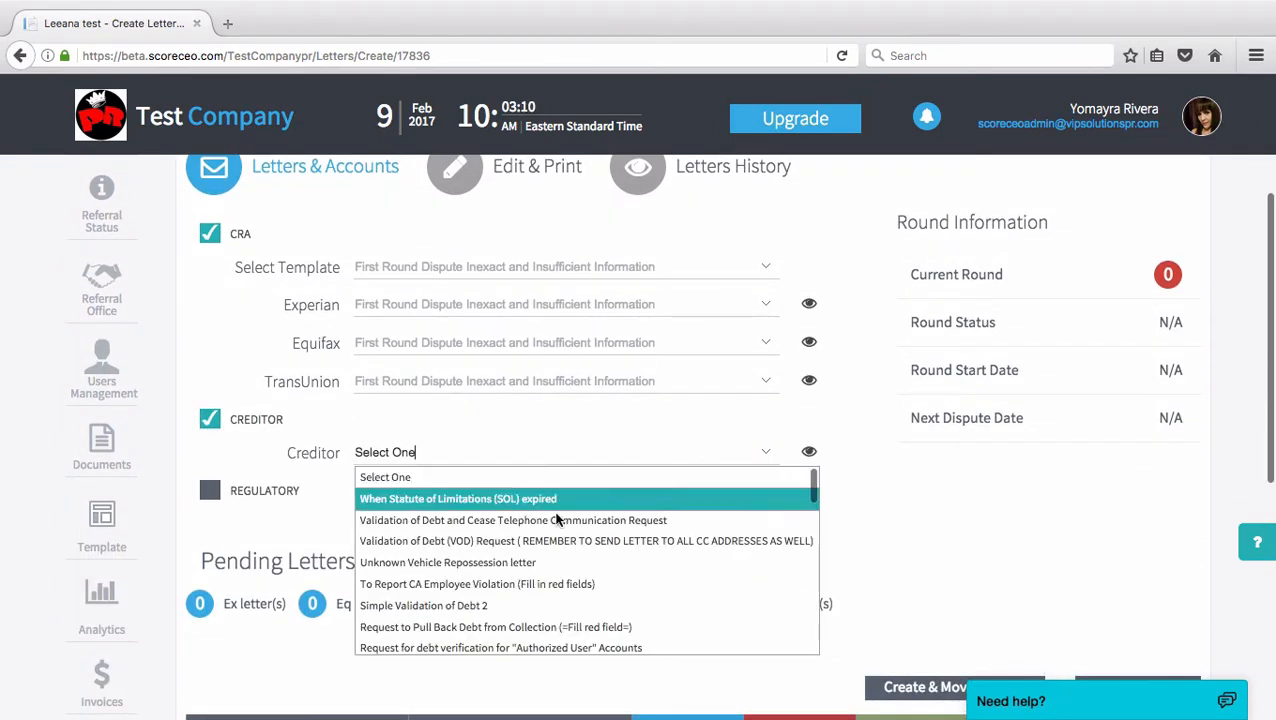
scroll(557, 520, "down", 5)
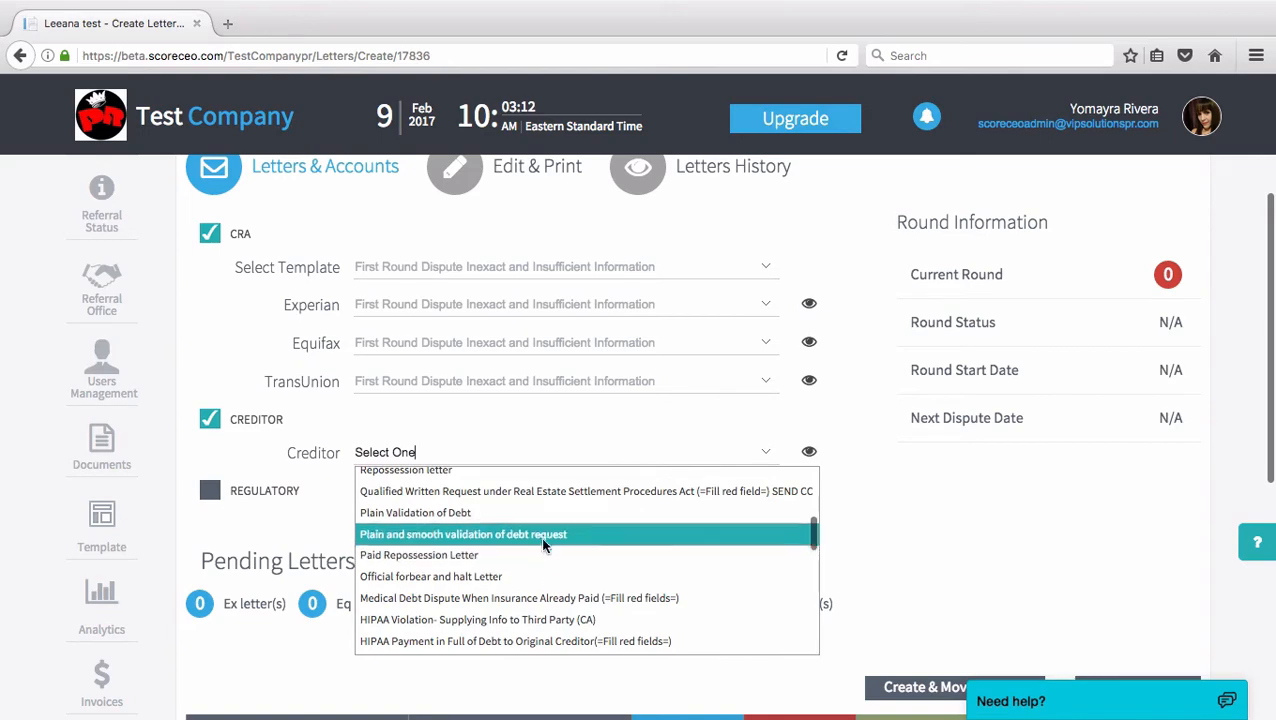
scroll(540, 536, "up", 1)
left_click(557, 548)
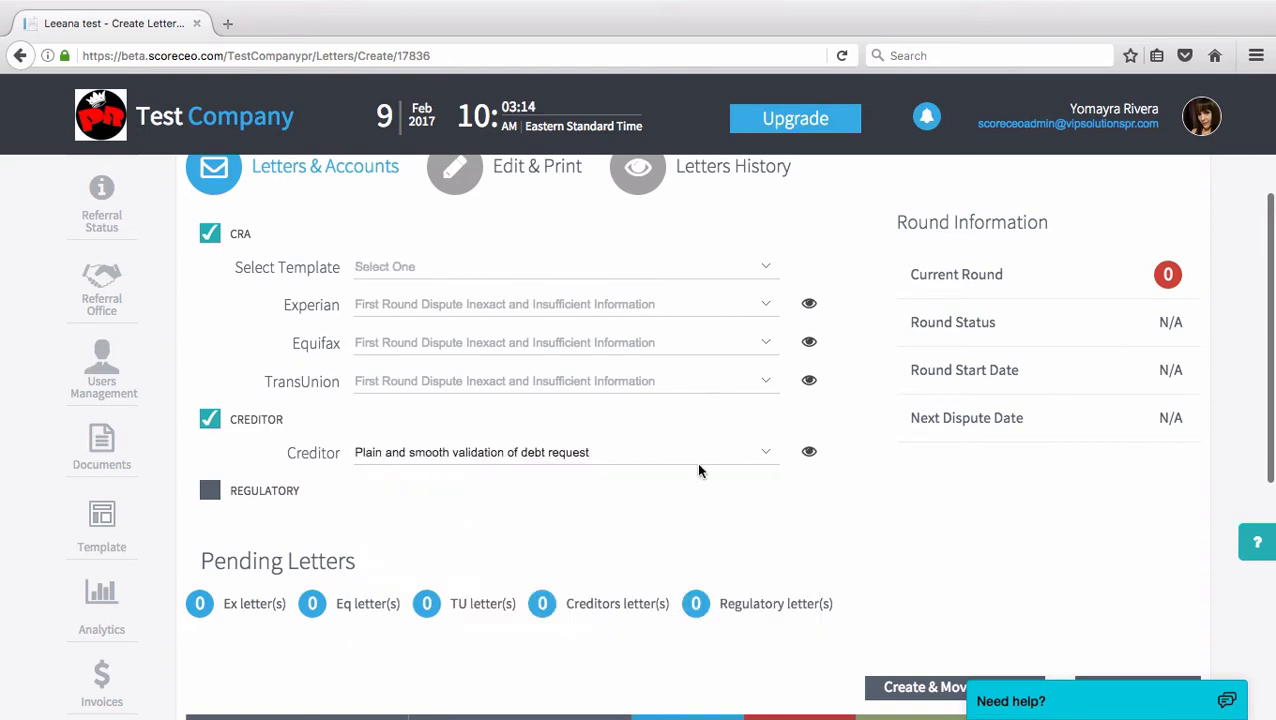
left_click(812, 452)
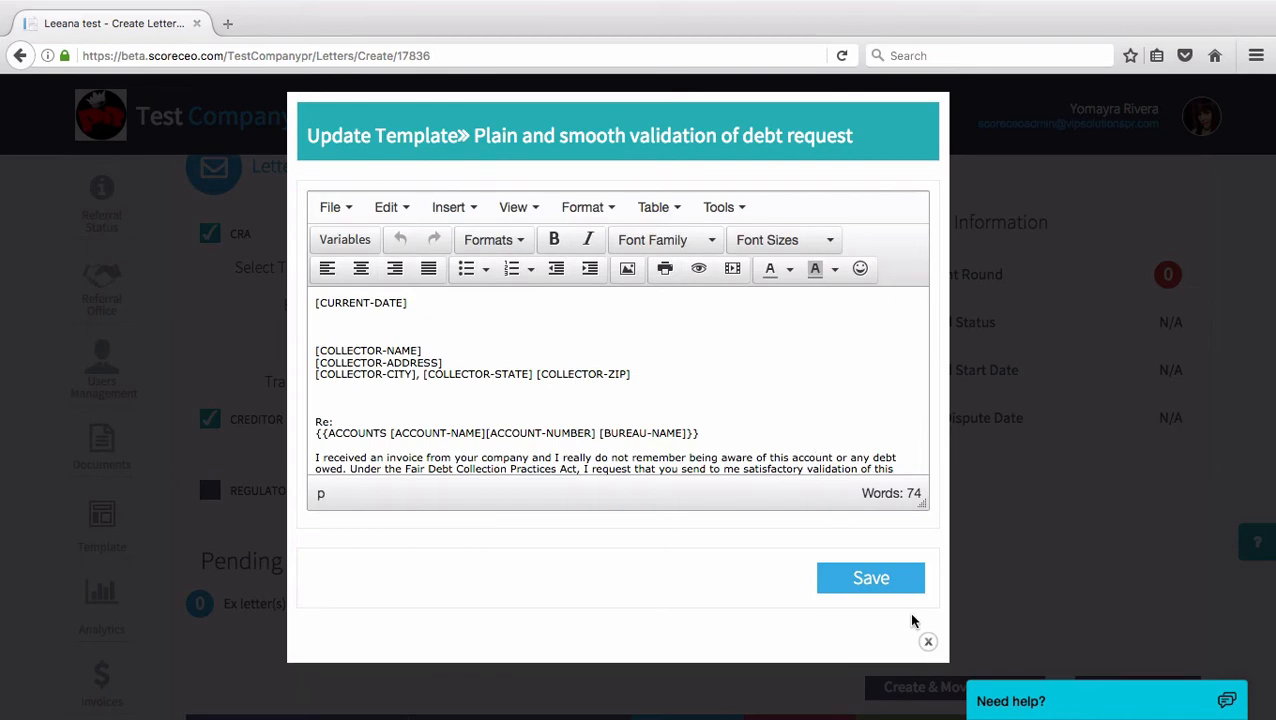
left_click(930, 644)
Step: Review the accounts listed for the letters and include creditor letters for the PORTFOLIO and CITIBANKNA accounts
scroll(716, 470, "down", 5)
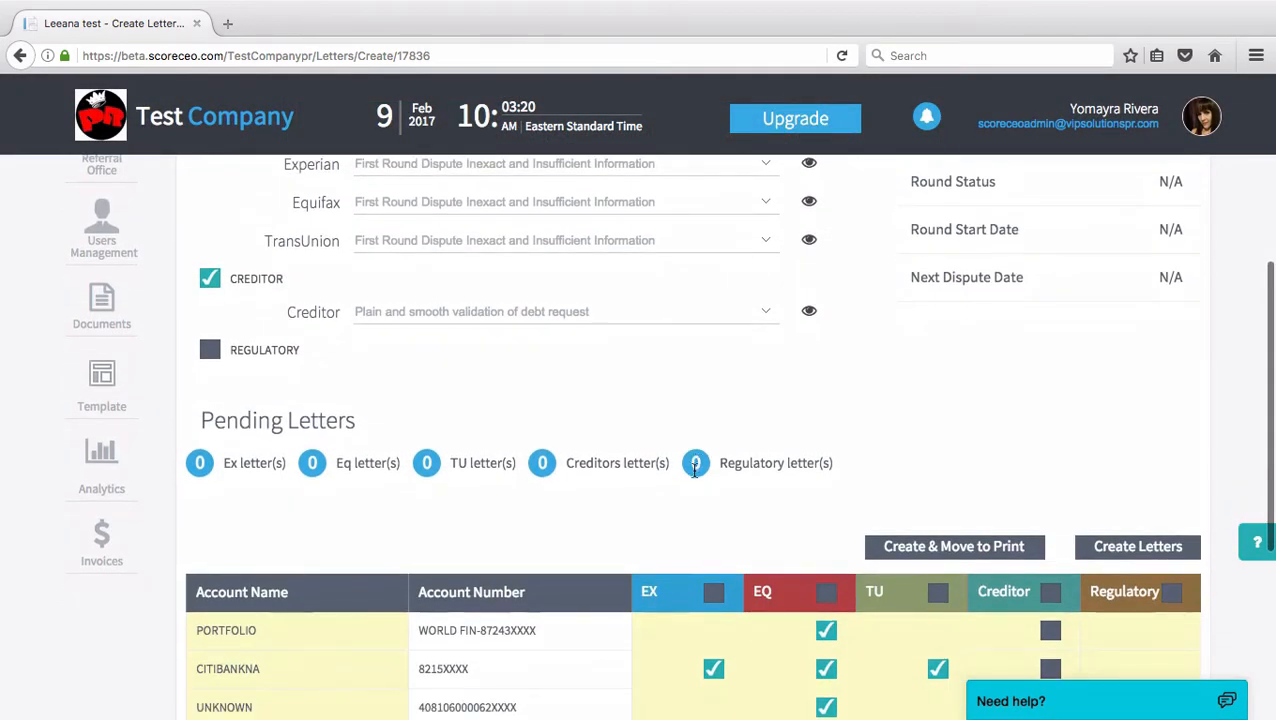
scroll(693, 476, "down", 2)
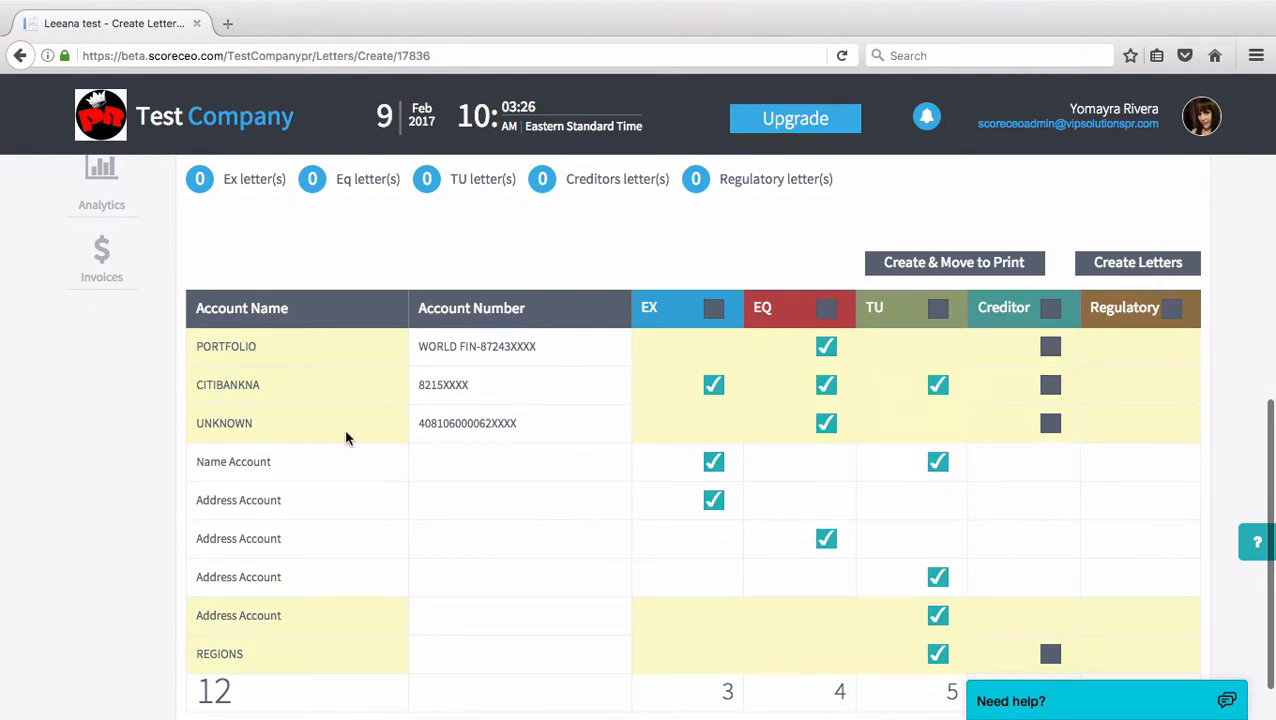
scroll(545, 372, "down", 1)
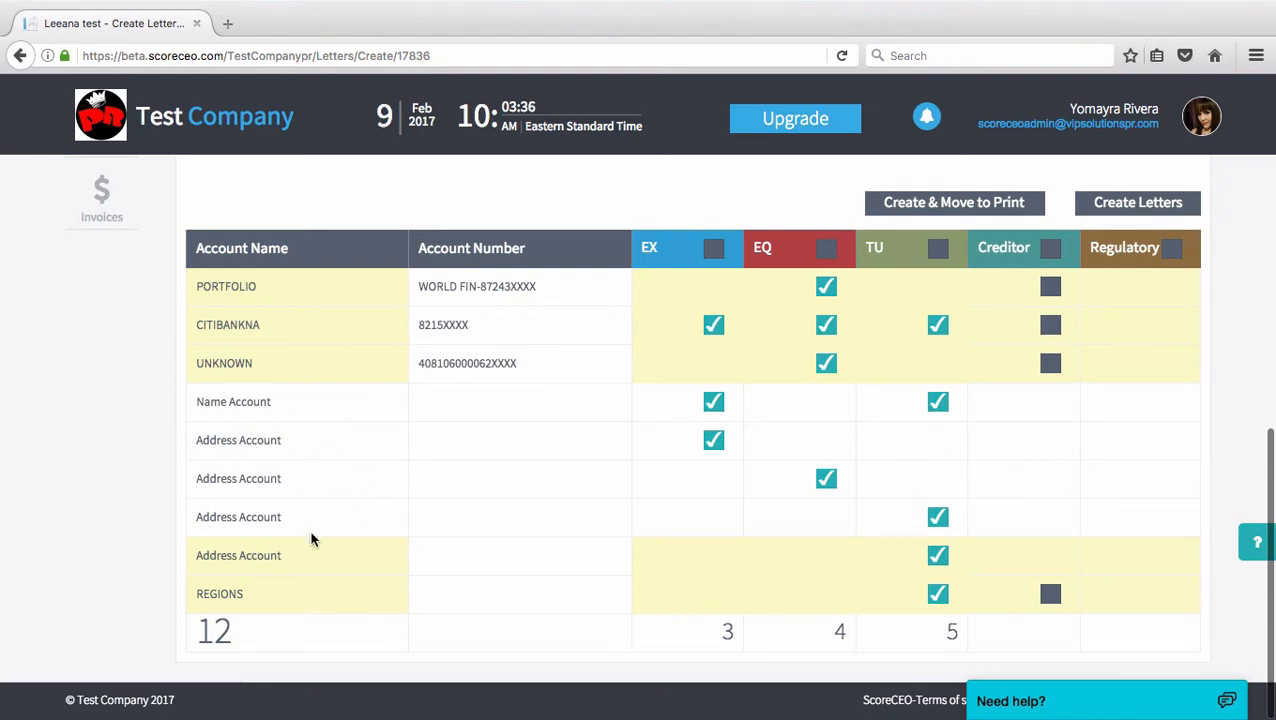
scroll(442, 474, "up", 5)
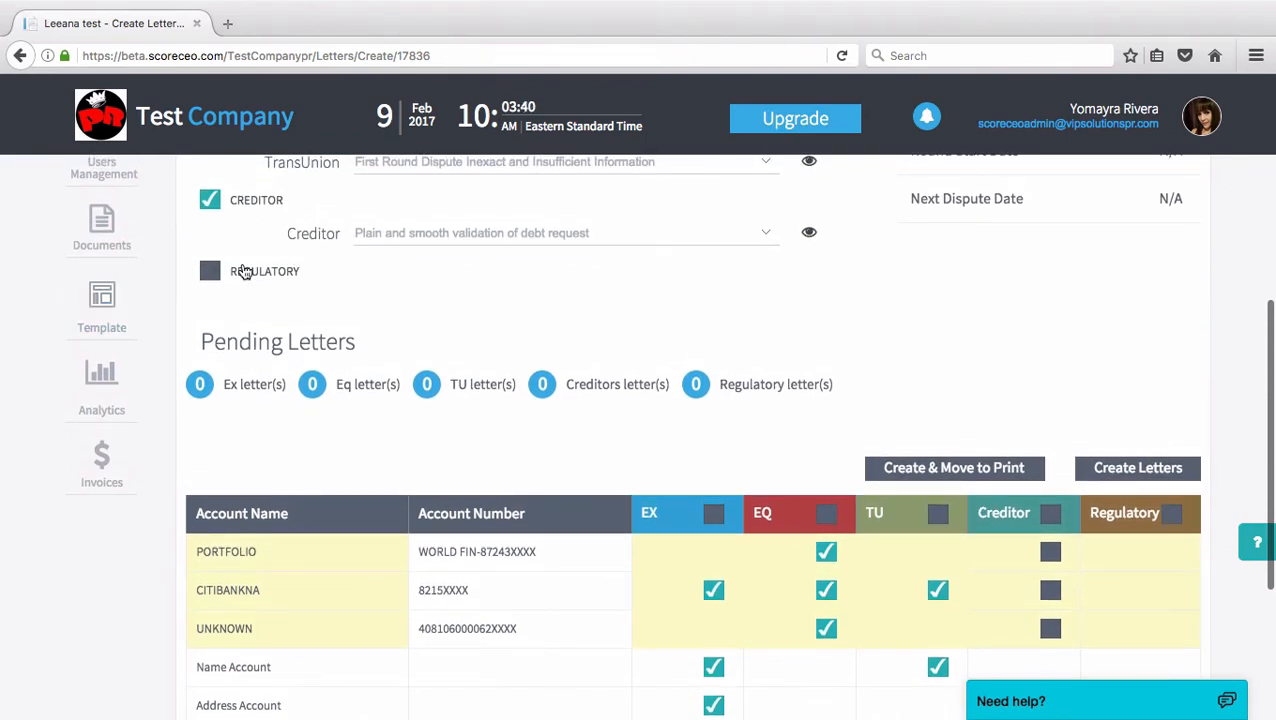
scroll(585, 322, "down", 3)
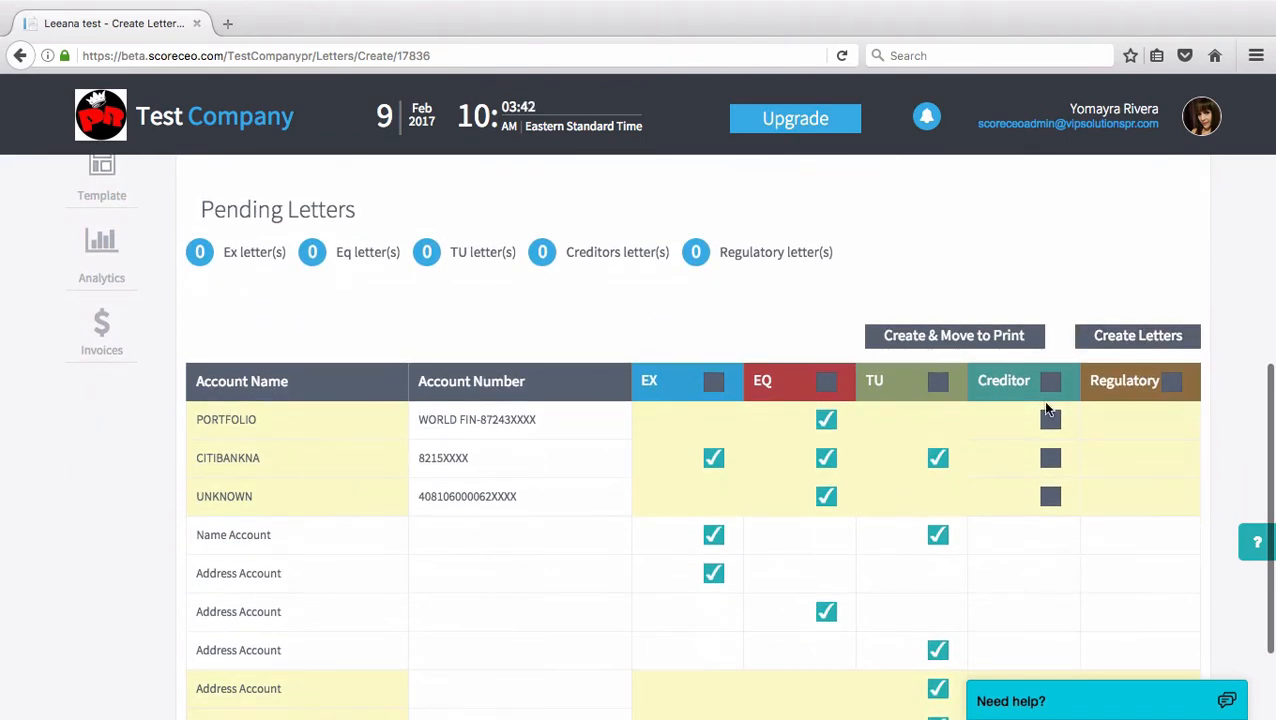
scroll(1035, 398, "down", 1)
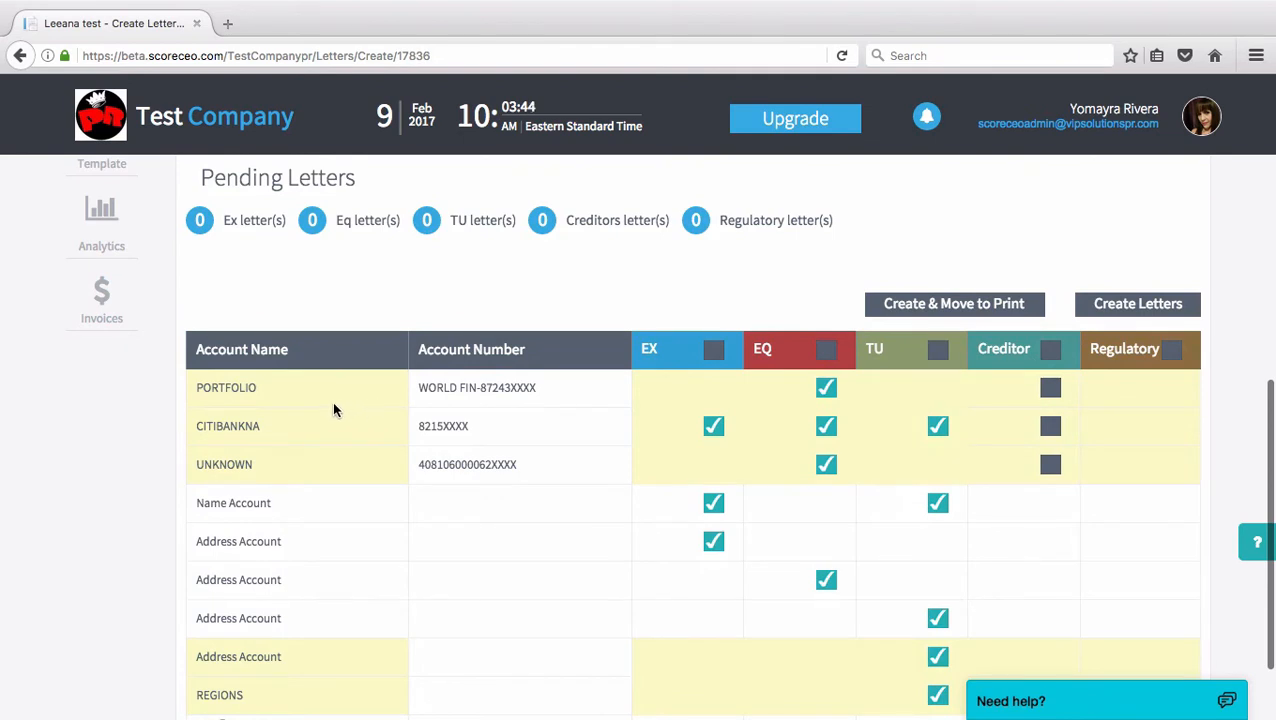
left_click(1049, 390)
left_click(1050, 430)
Step: Check the chosen CRA and creditor templates, create the letters, and move on to printing
scroll(606, 262, "up", 3)
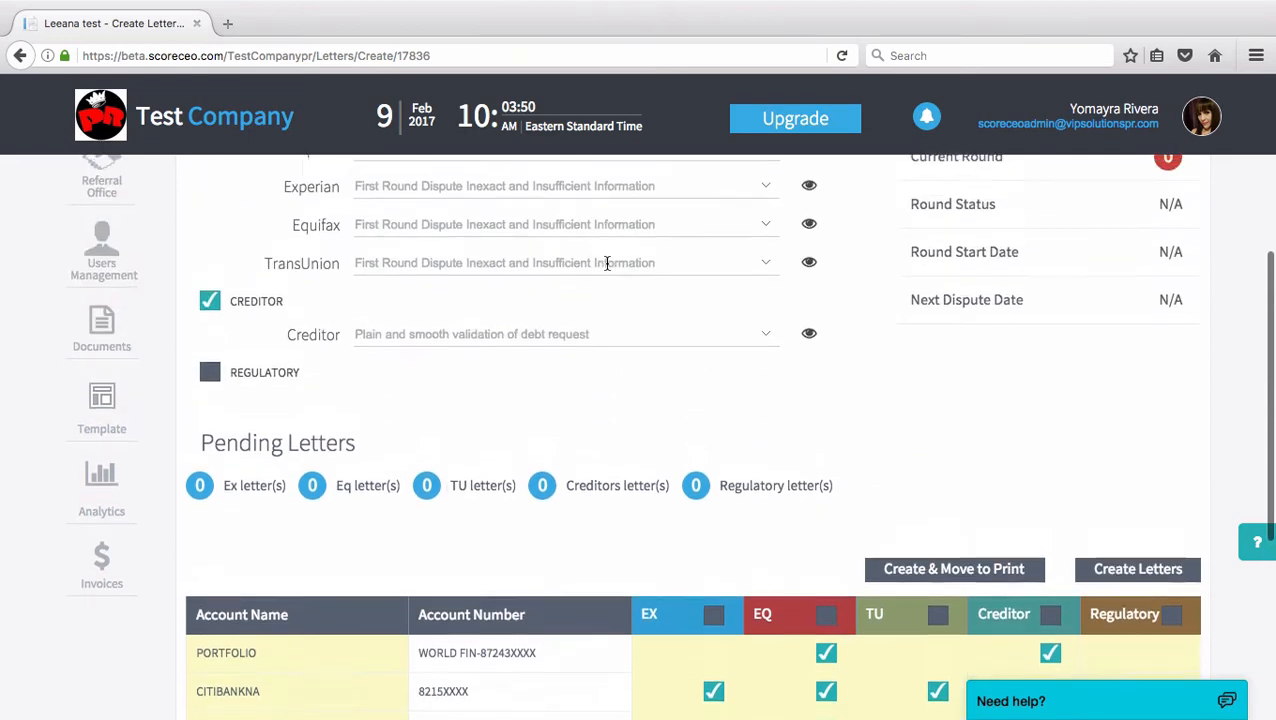
scroll(606, 262, "down", 3)
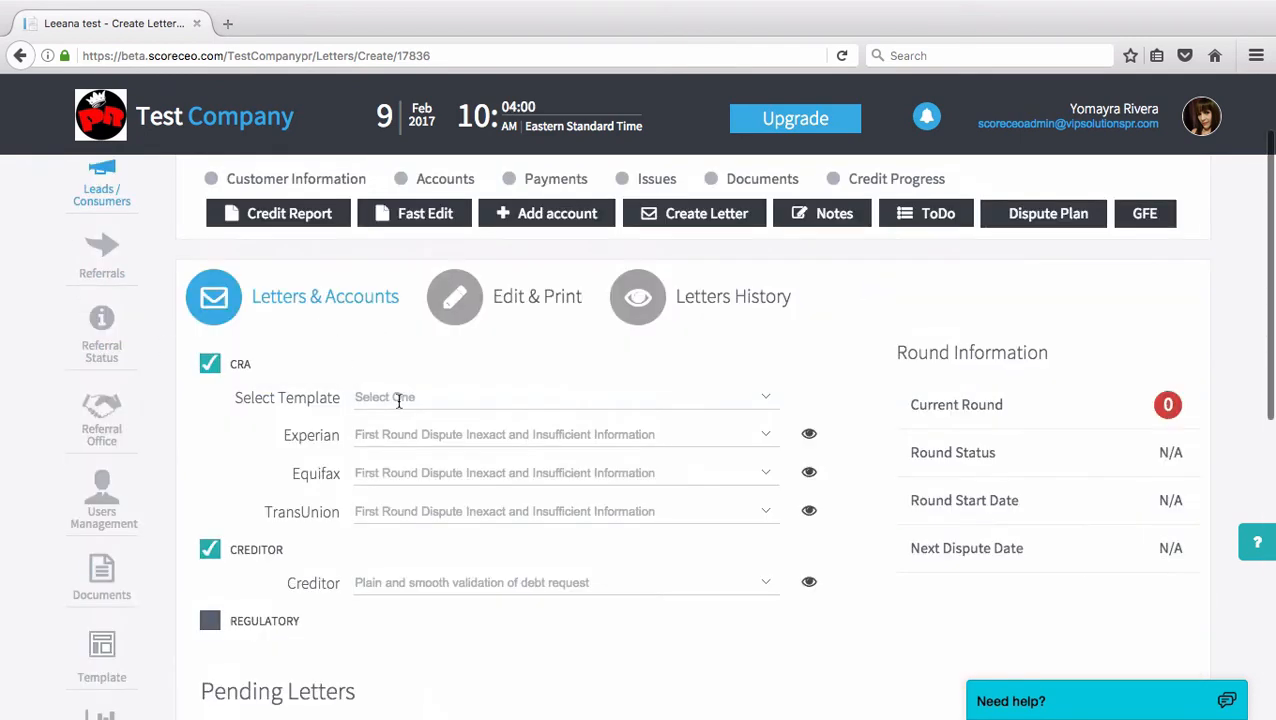
scroll(401, 402, "down", 2)
scroll(447, 425, "down", 1)
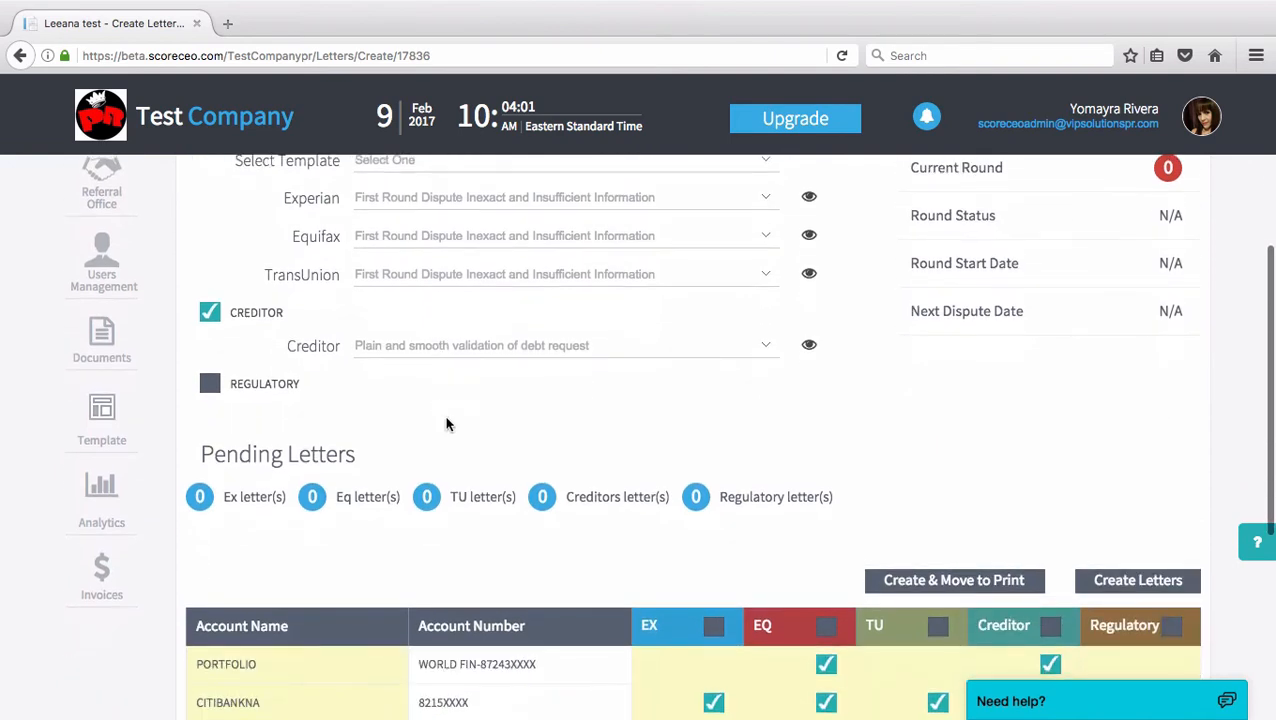
scroll(905, 470, "down", 1)
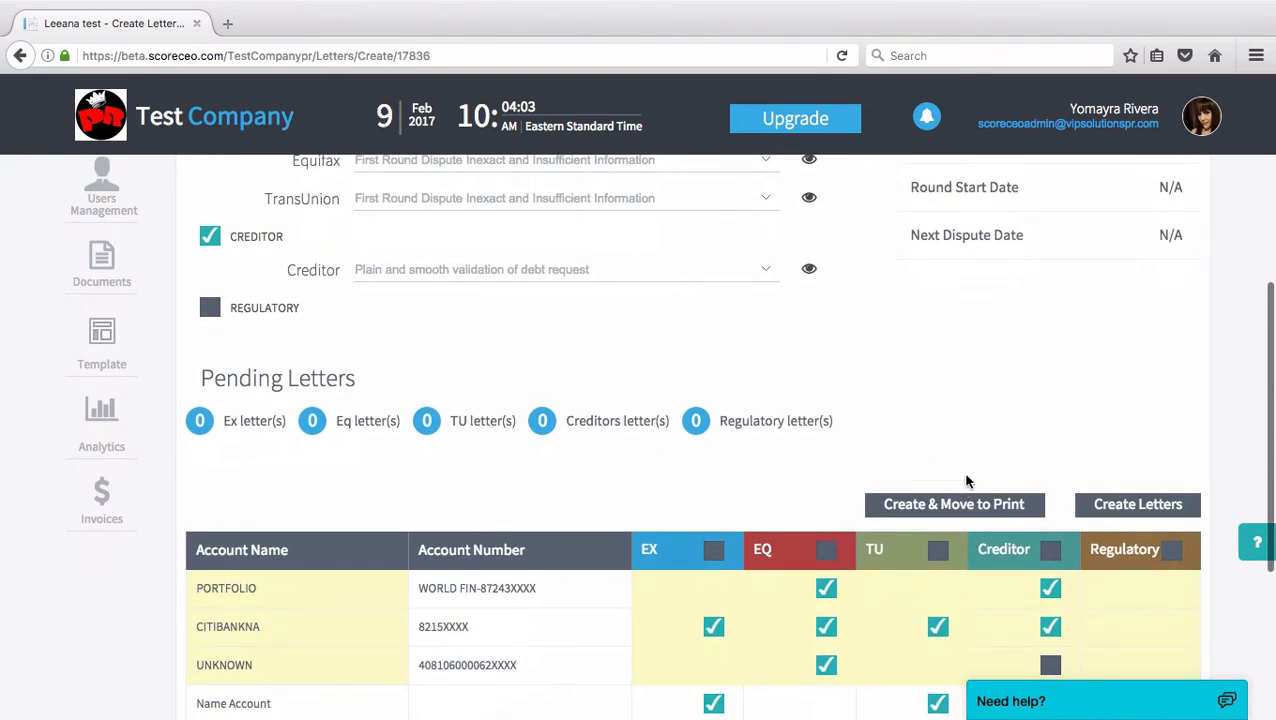
left_click(958, 505)
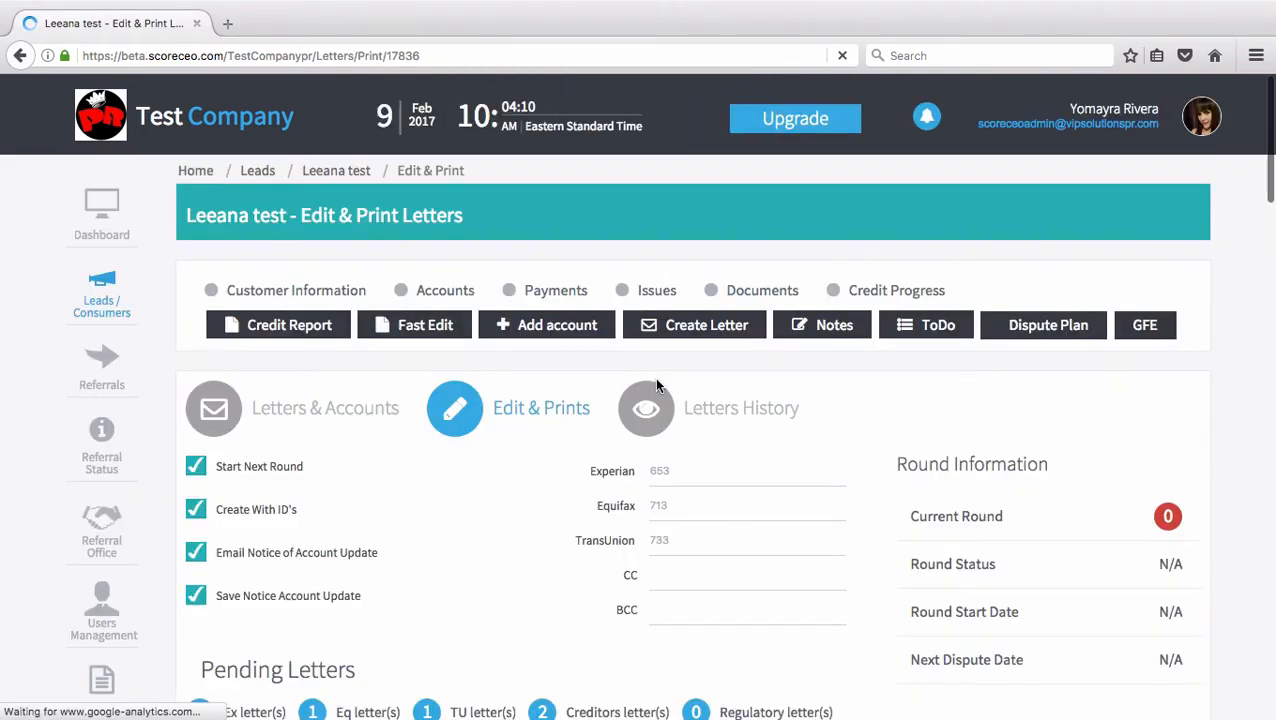
Step: Examine the round options, bureau scores, CC and BCC fields, and the list of pending letters
scroll(650, 367, "down", 2)
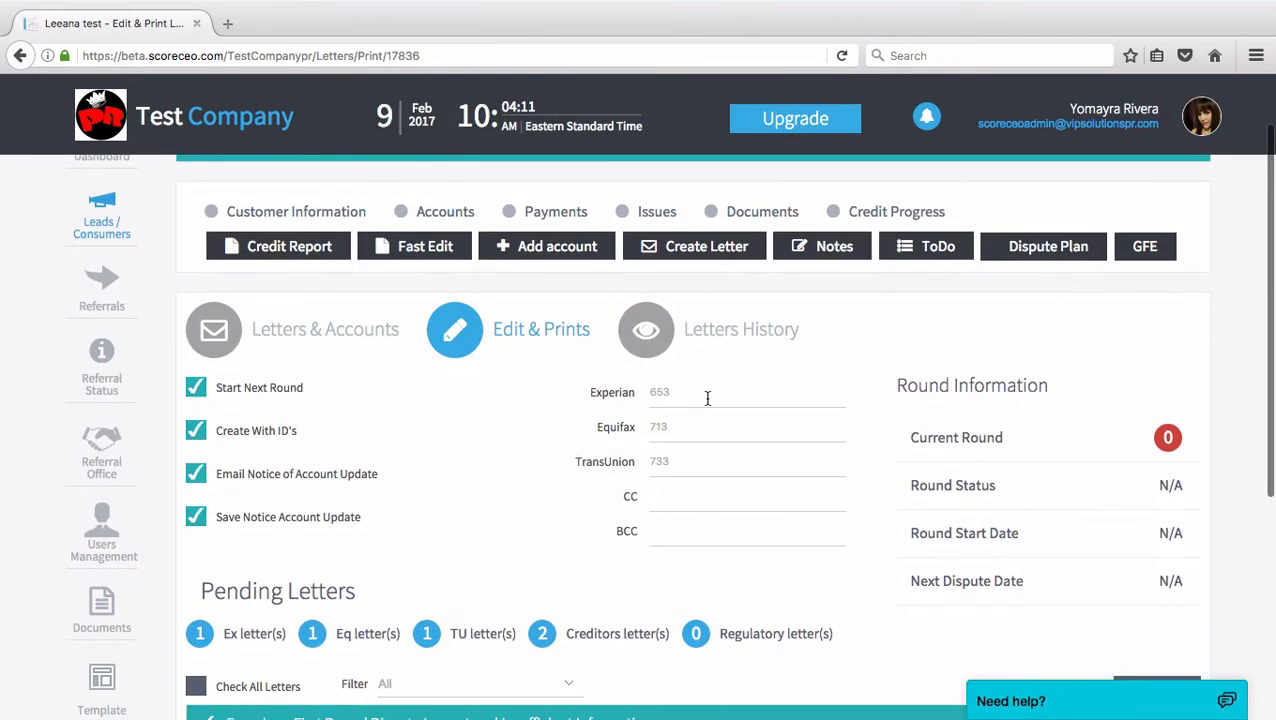
scroll(478, 425, "down", 1)
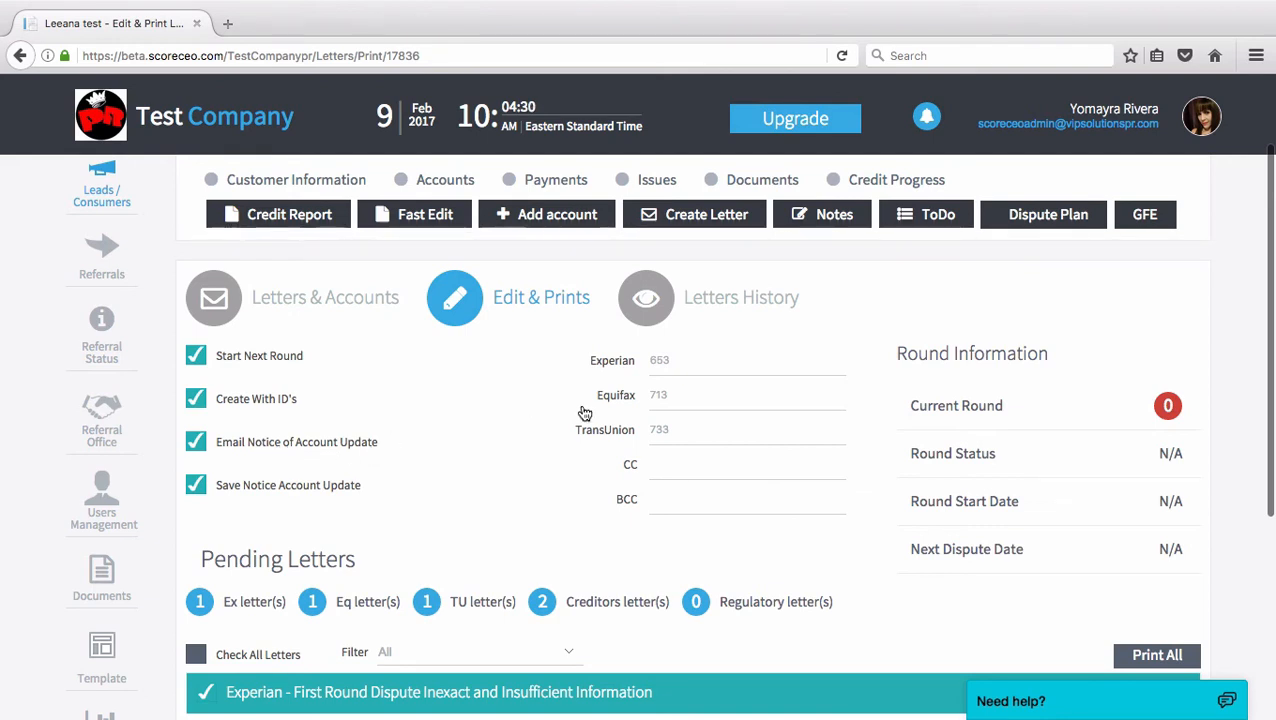
left_click(653, 464)
left_click(663, 500)
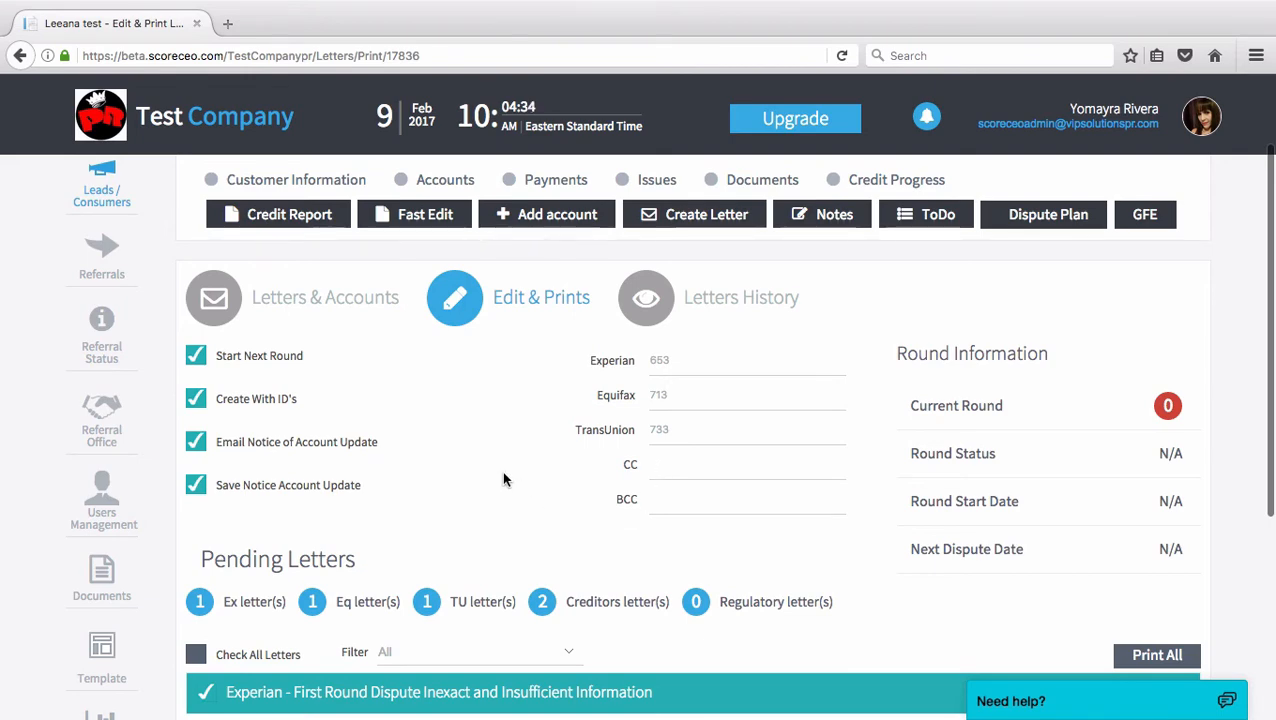
scroll(501, 470, "down", 5)
scroll(504, 472, "down", 1)
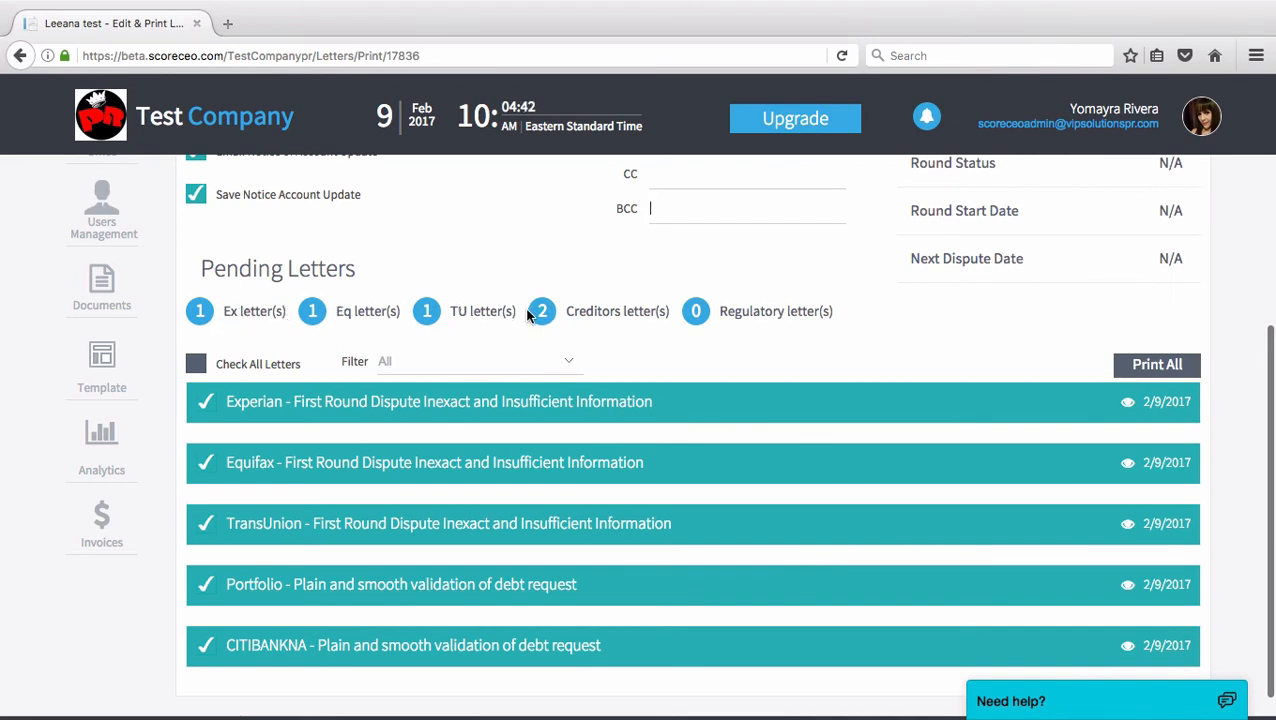
scroll(537, 288, "down", 1)
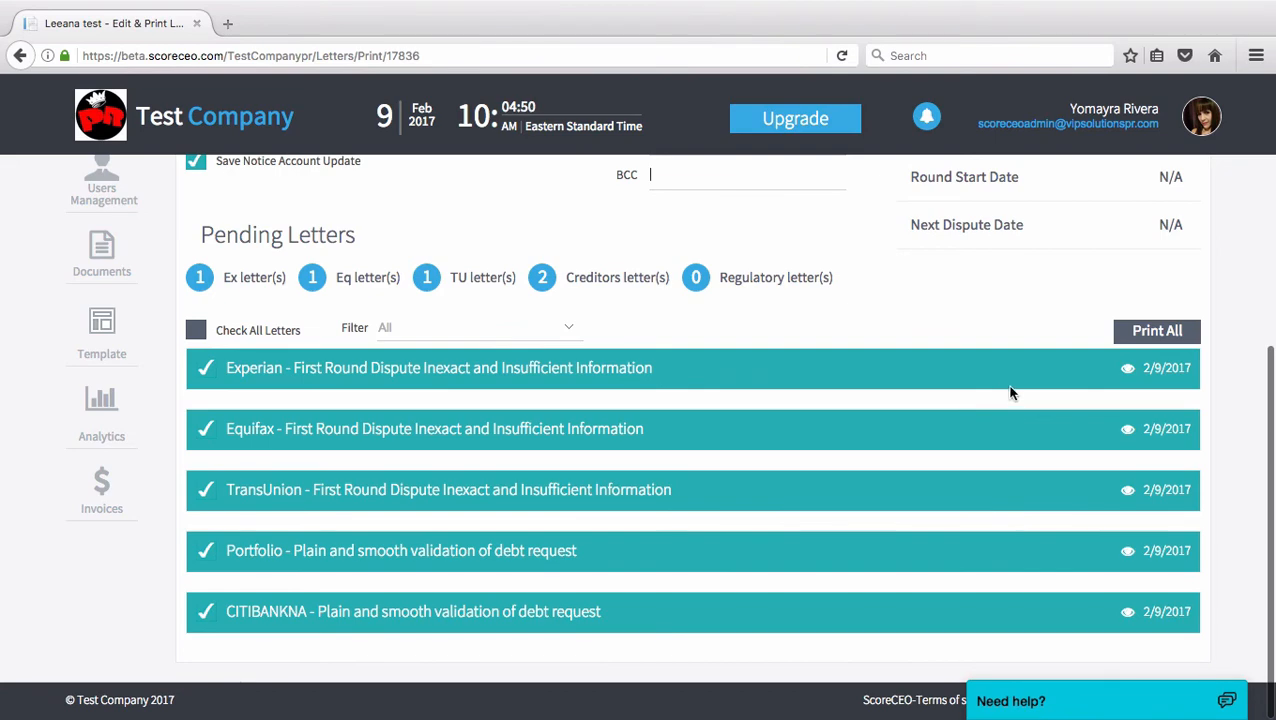
Step: Add the sentence "Please remove any in Dispute Comments." to the end of the Experian letter's opening paragraph and save the letter
left_click(649, 369)
scroll(660, 430, "down", 10)
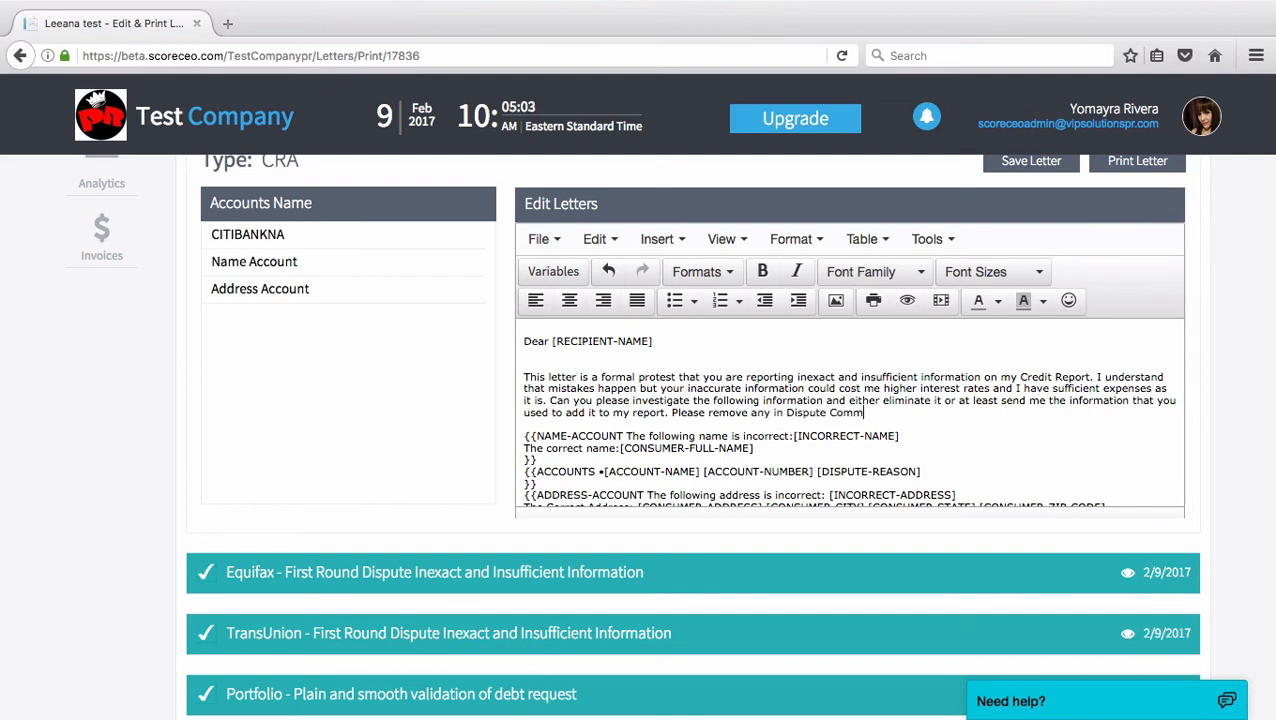
scroll(985, 190, "up", 1)
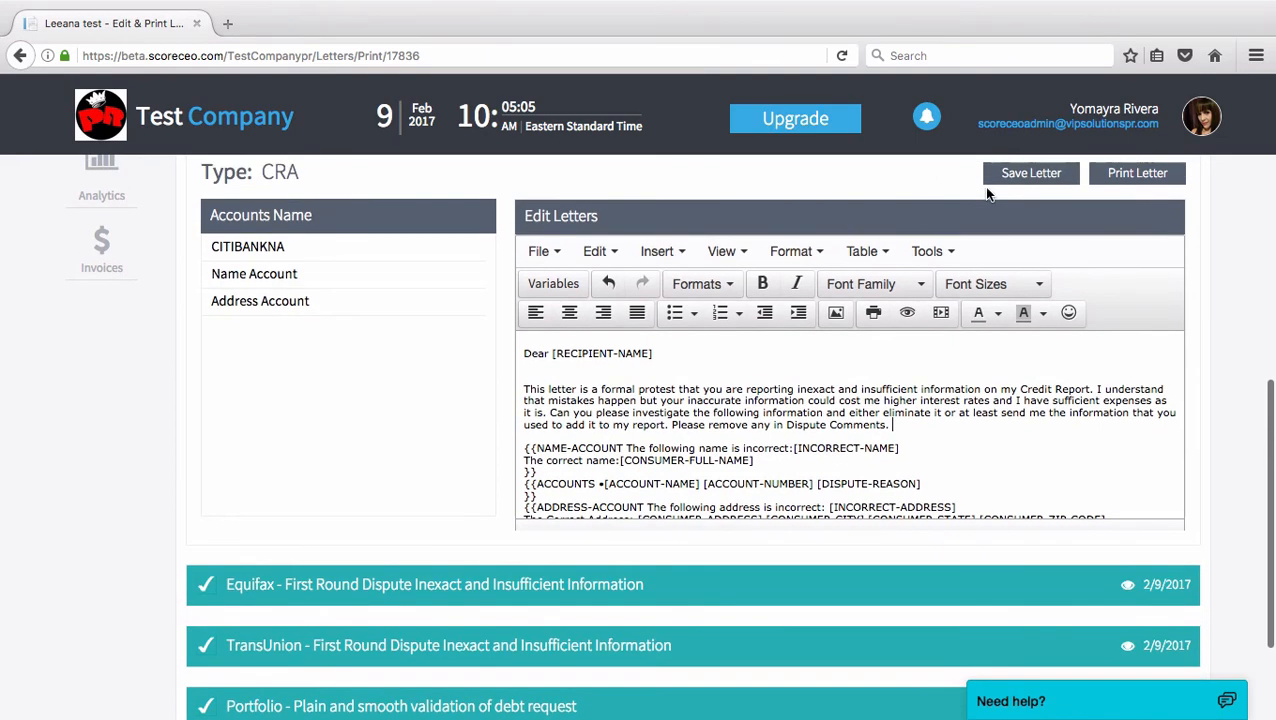
left_click(995, 176)
scroll(794, 211, "up", 3)
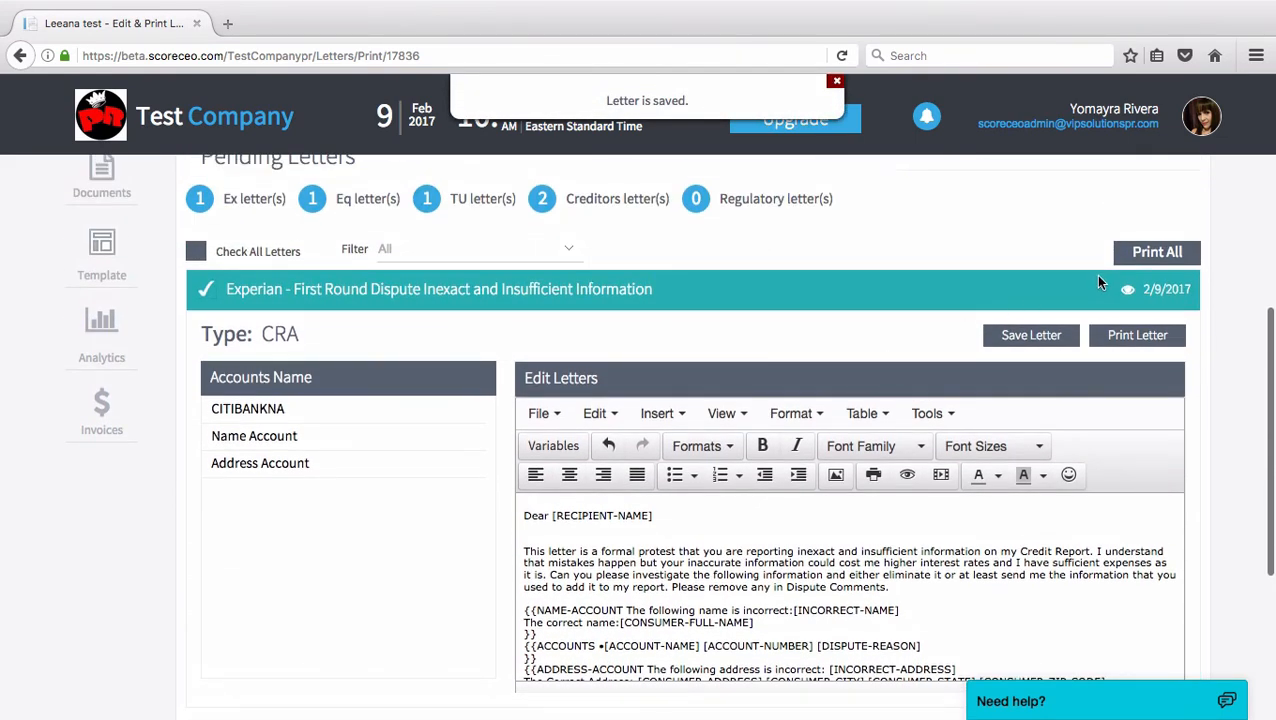
Step: Preview the filled-in Experian letter and delete its lines stating the incorrect and correct names
left_click(1128, 290)
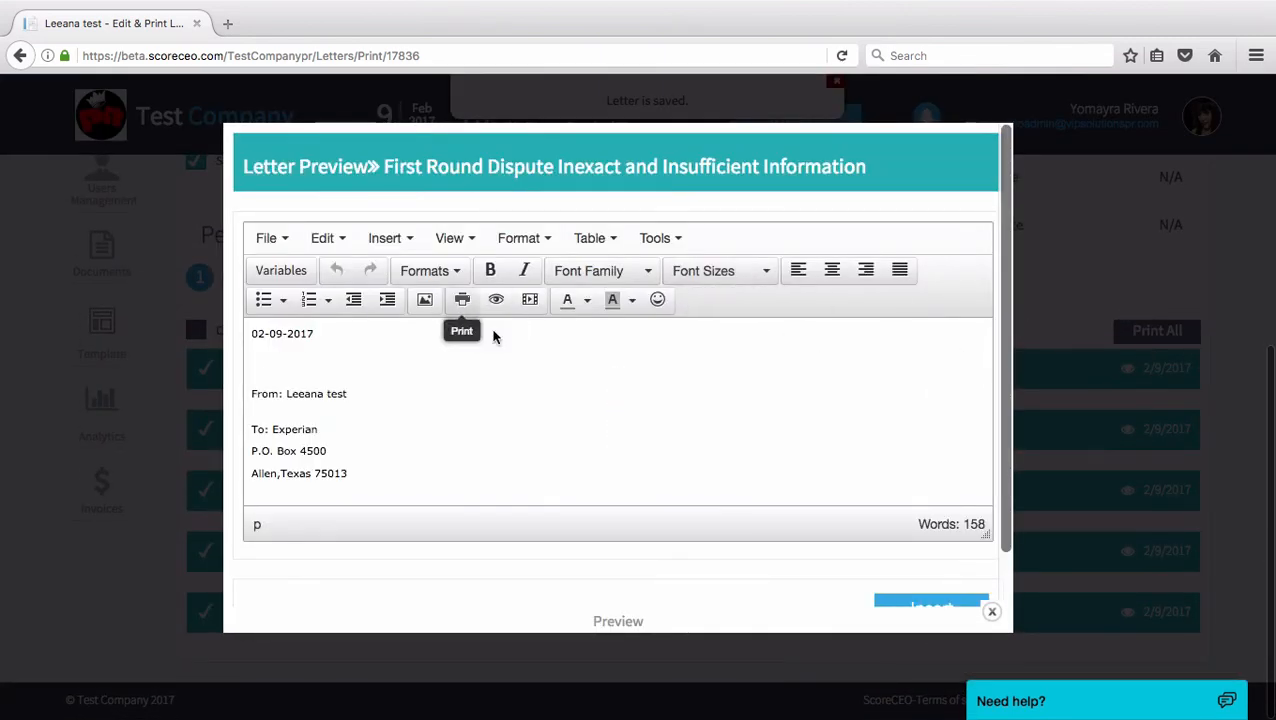
scroll(514, 390, "down", 5)
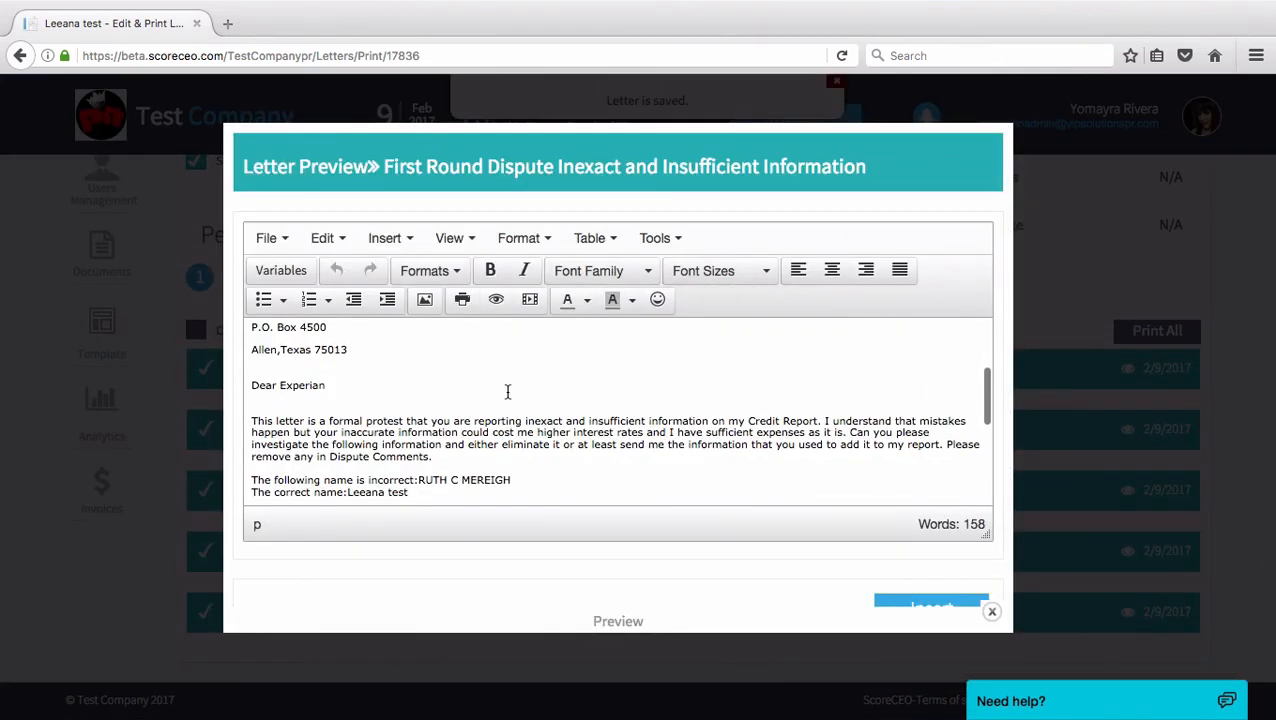
scroll(510, 390, "down", 4)
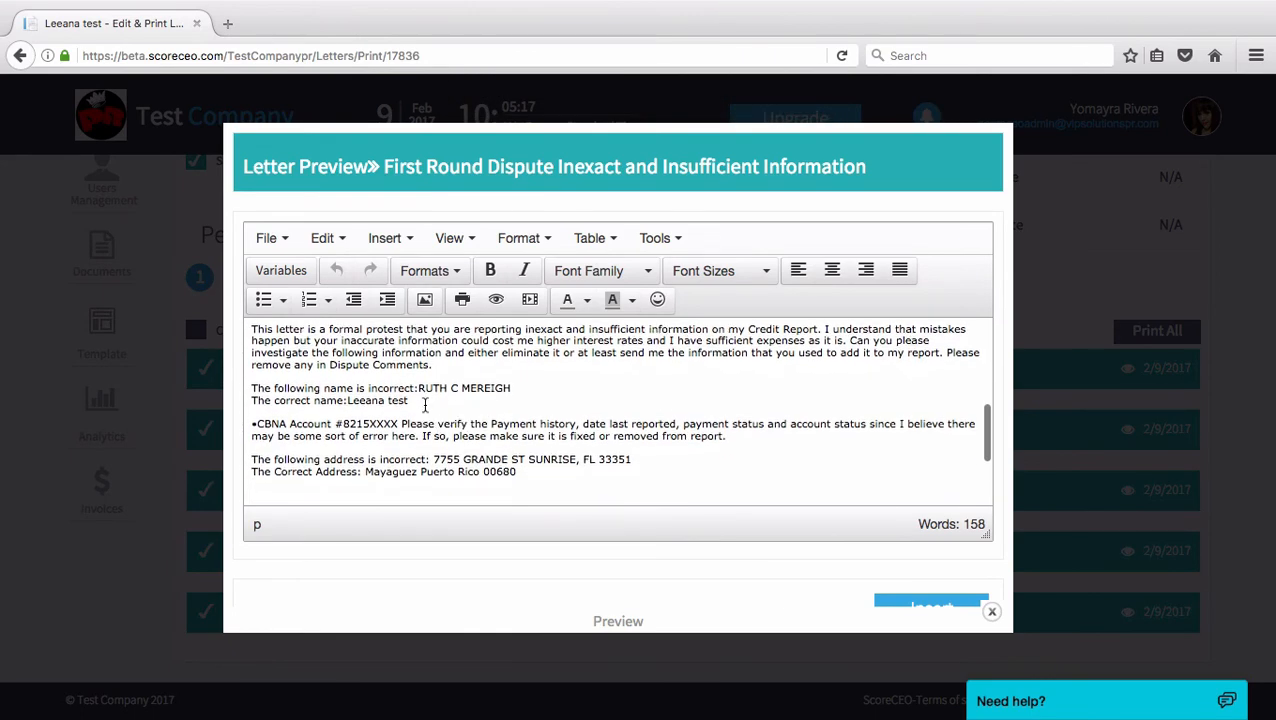
left_click_drag(415, 392, 253, 371)
key("BackSpace")
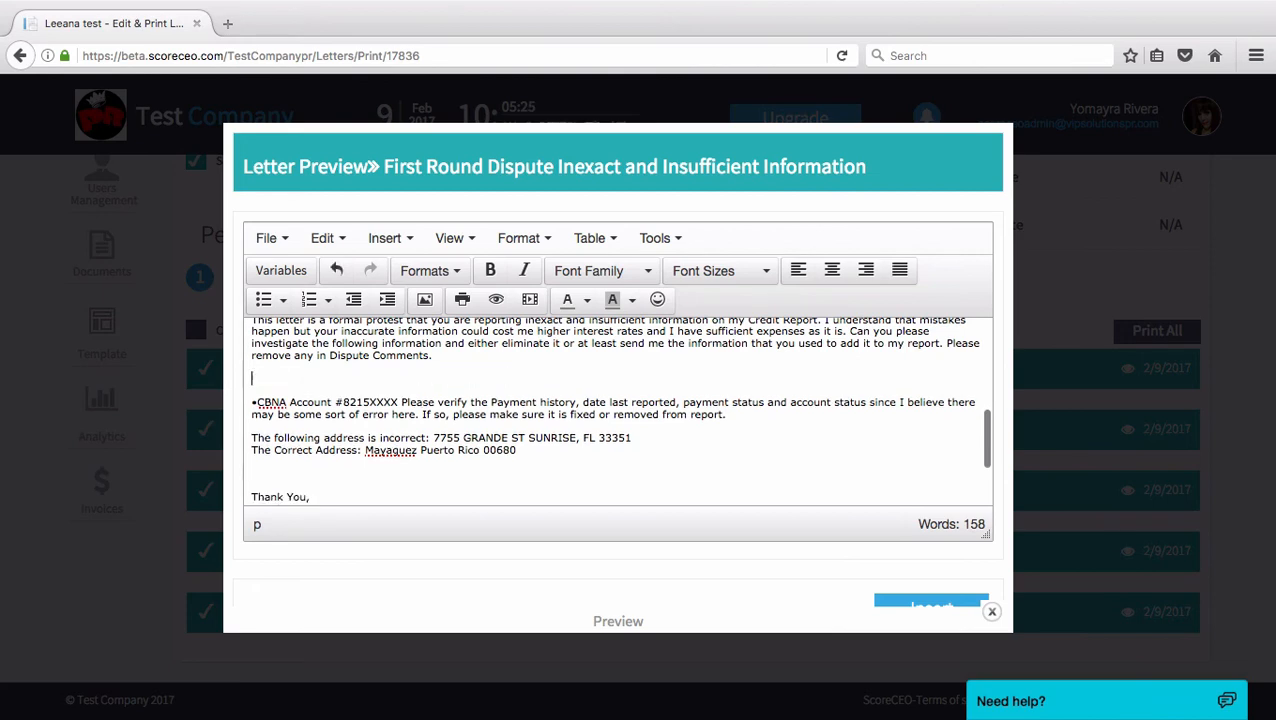
Step: Check the rest of the previewed Experian letter and insert the edited text into the letter
scroll(436, 416, "down", 5)
scroll(436, 416, "down", 2)
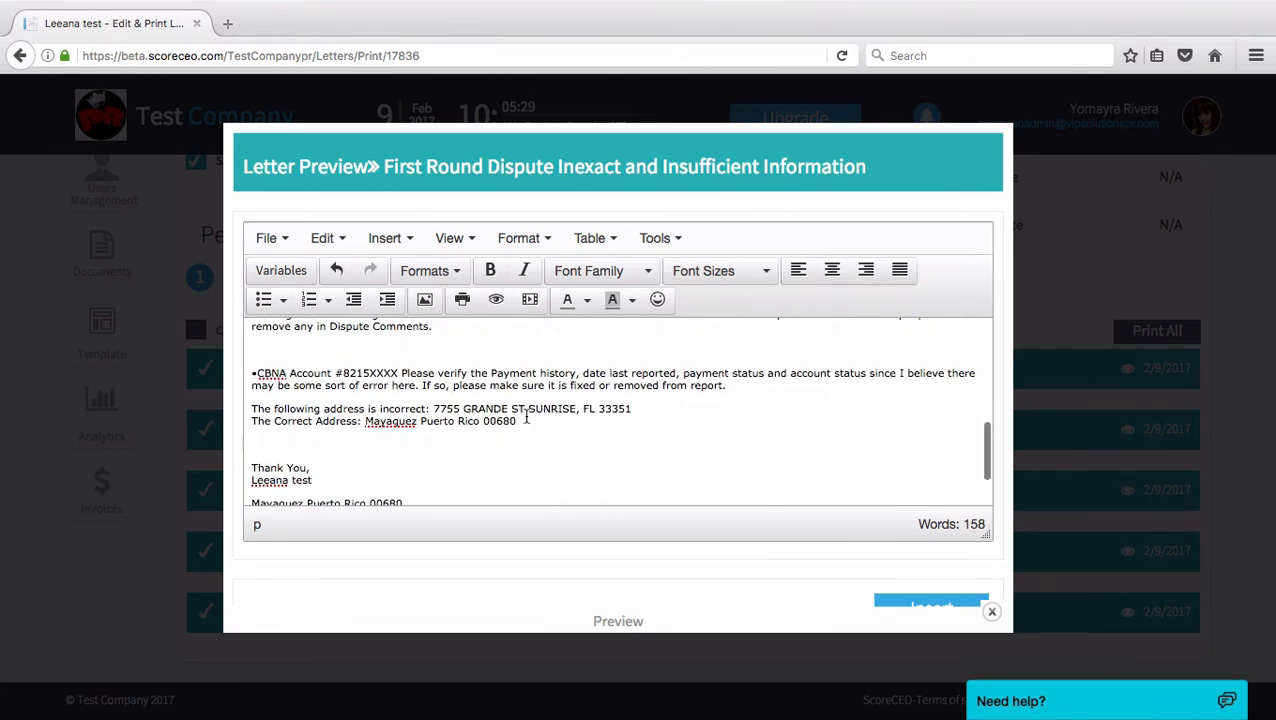
scroll(678, 441, "down", 1)
scroll(769, 558, "down", 2)
left_click(911, 565)
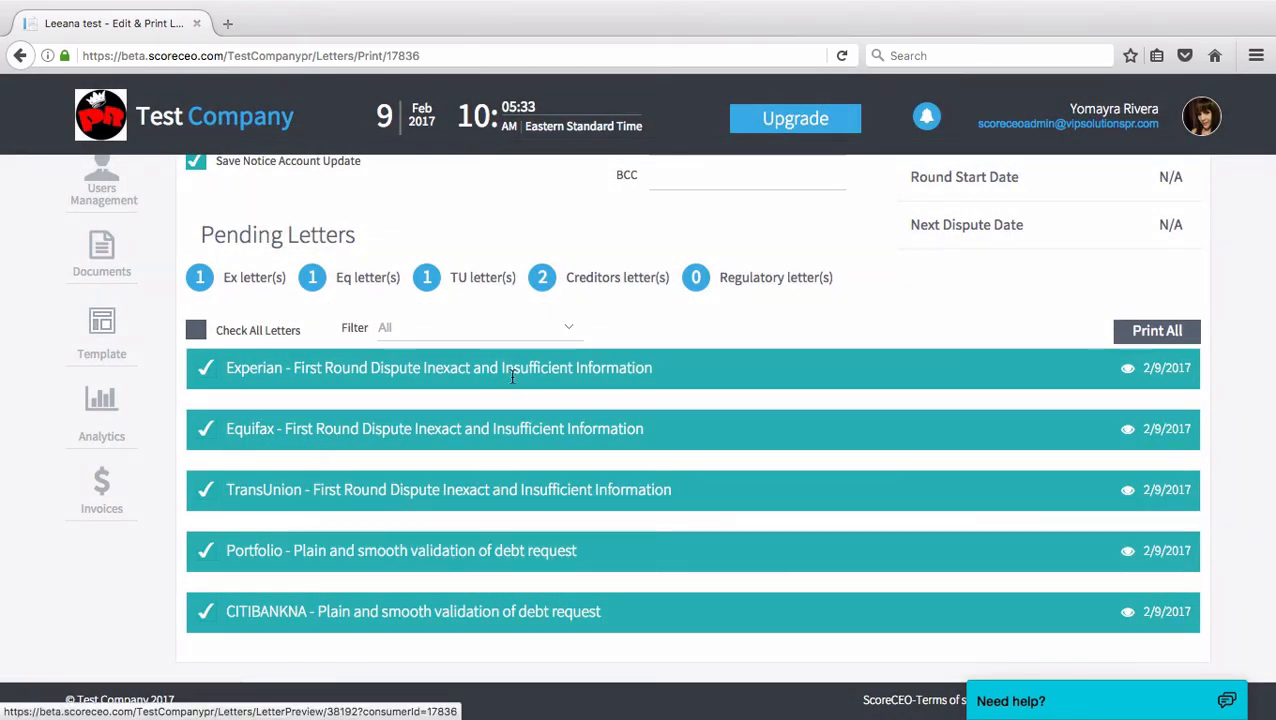
Step: Open the Experian letter again, check its inserted text, save it, and collapse it in the pending letters list
left_click(512, 375)
scroll(757, 558, "down", 1)
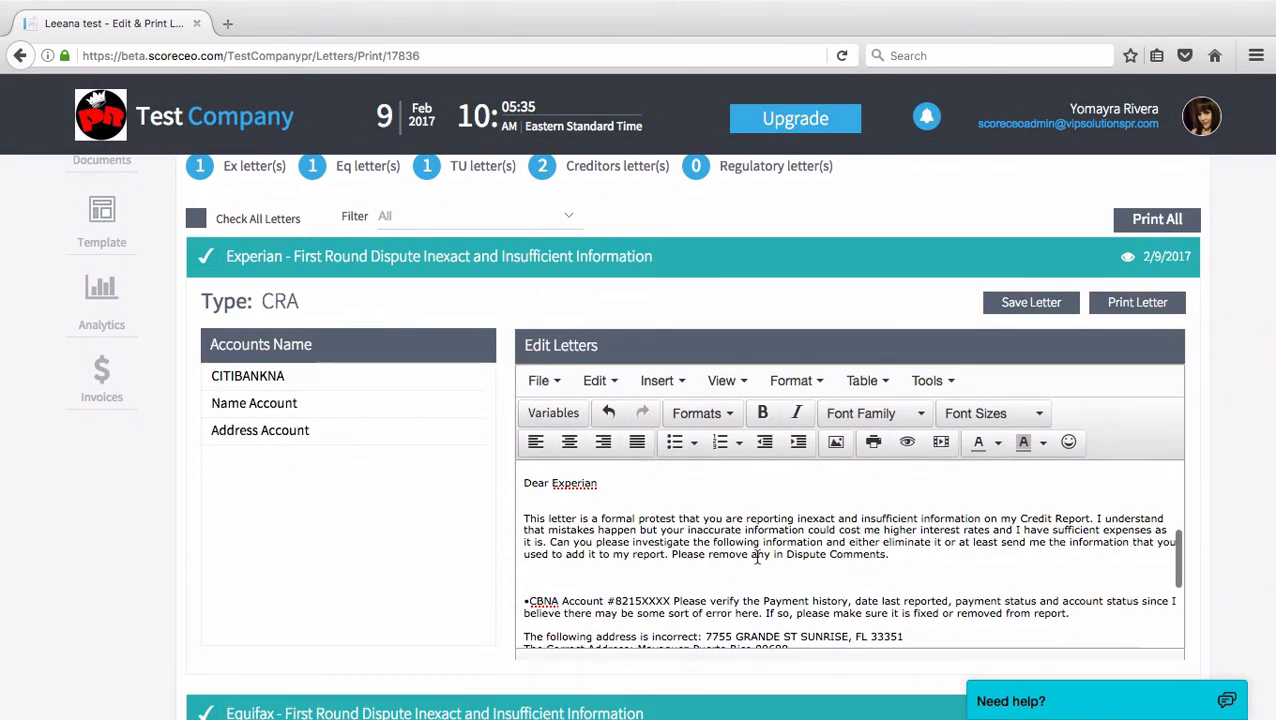
scroll(757, 558, "down", 1)
scroll(757, 558, "up", 3)
scroll(757, 558, "down", 4)
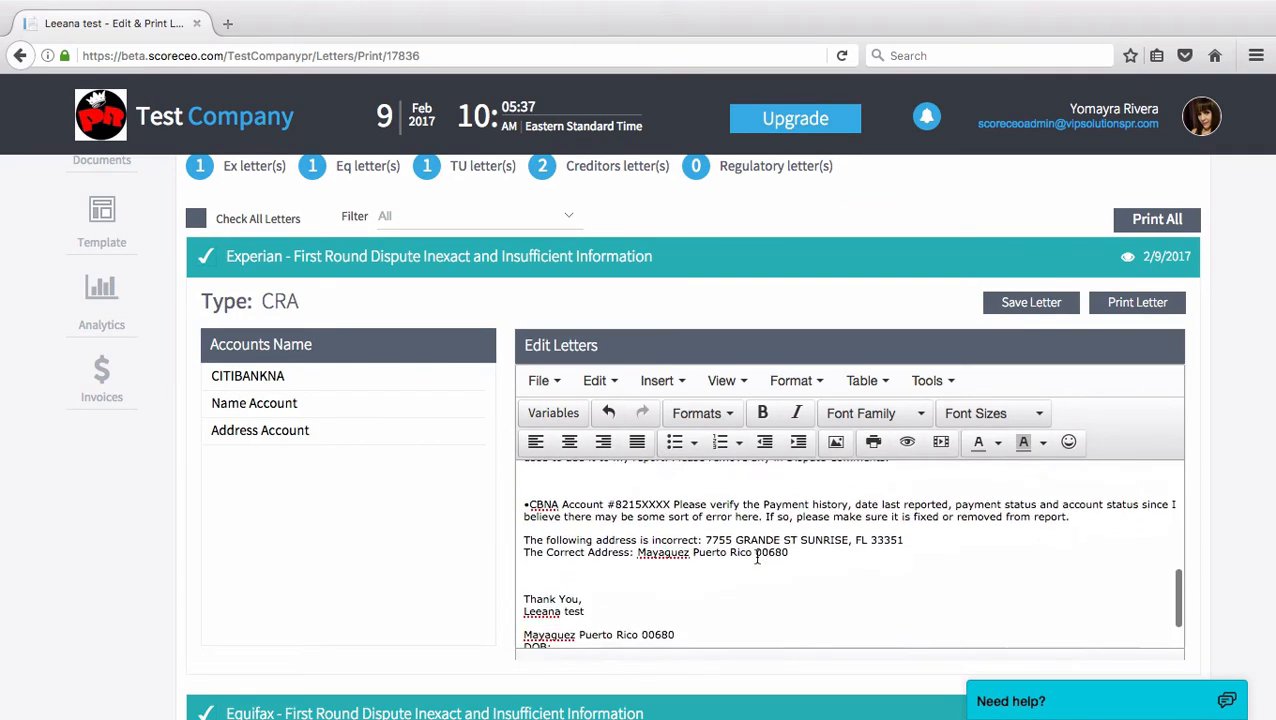
scroll(757, 558, "up", 3)
scroll(757, 558, "down", 3)
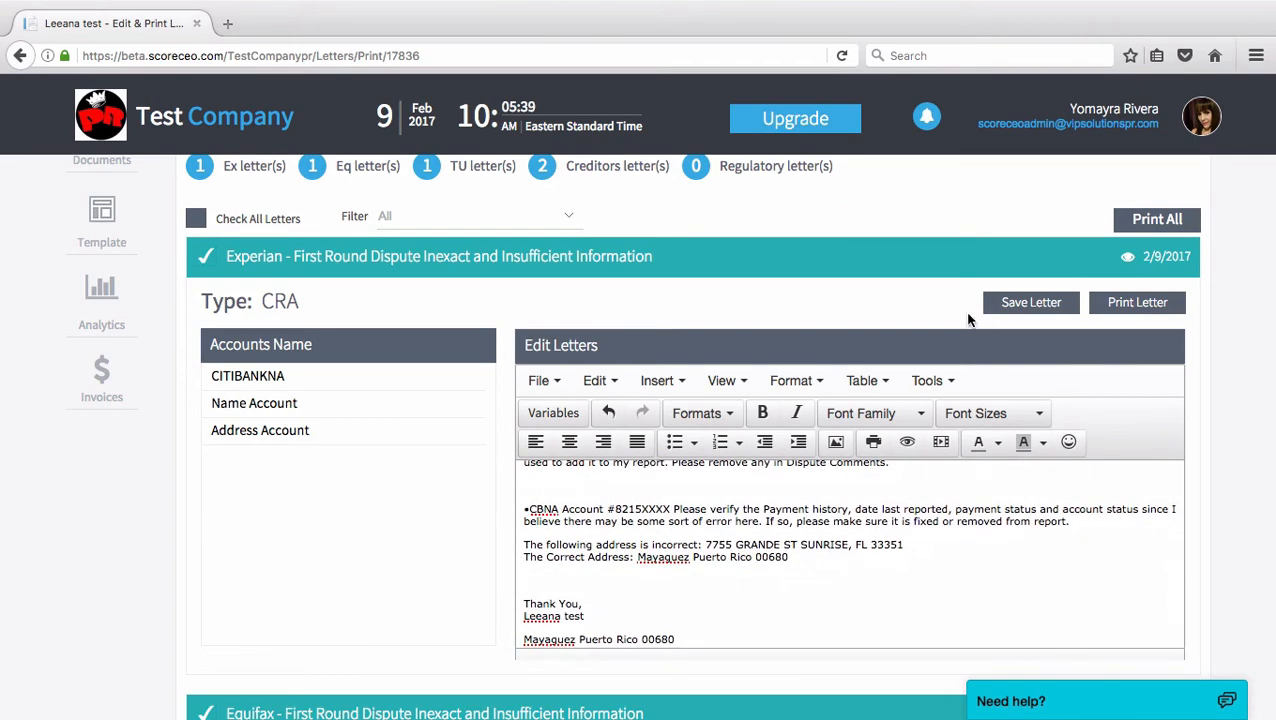
left_click(1011, 302)
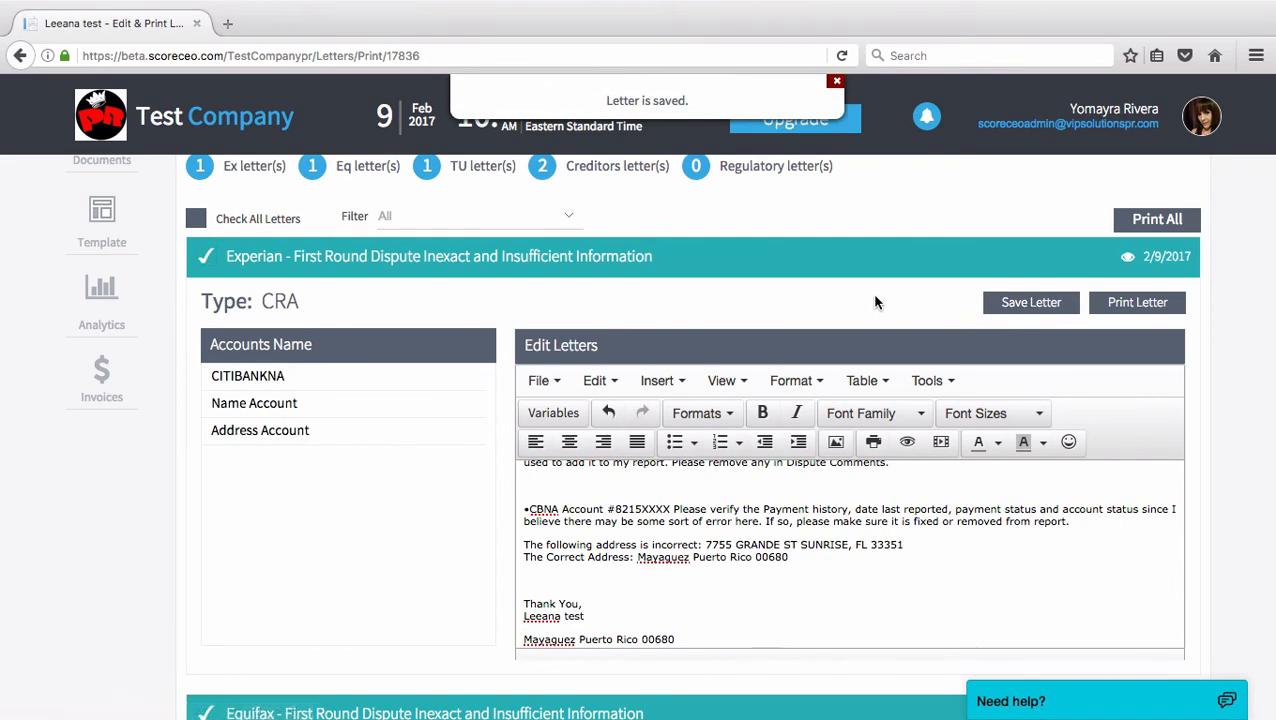
left_click(680, 266)
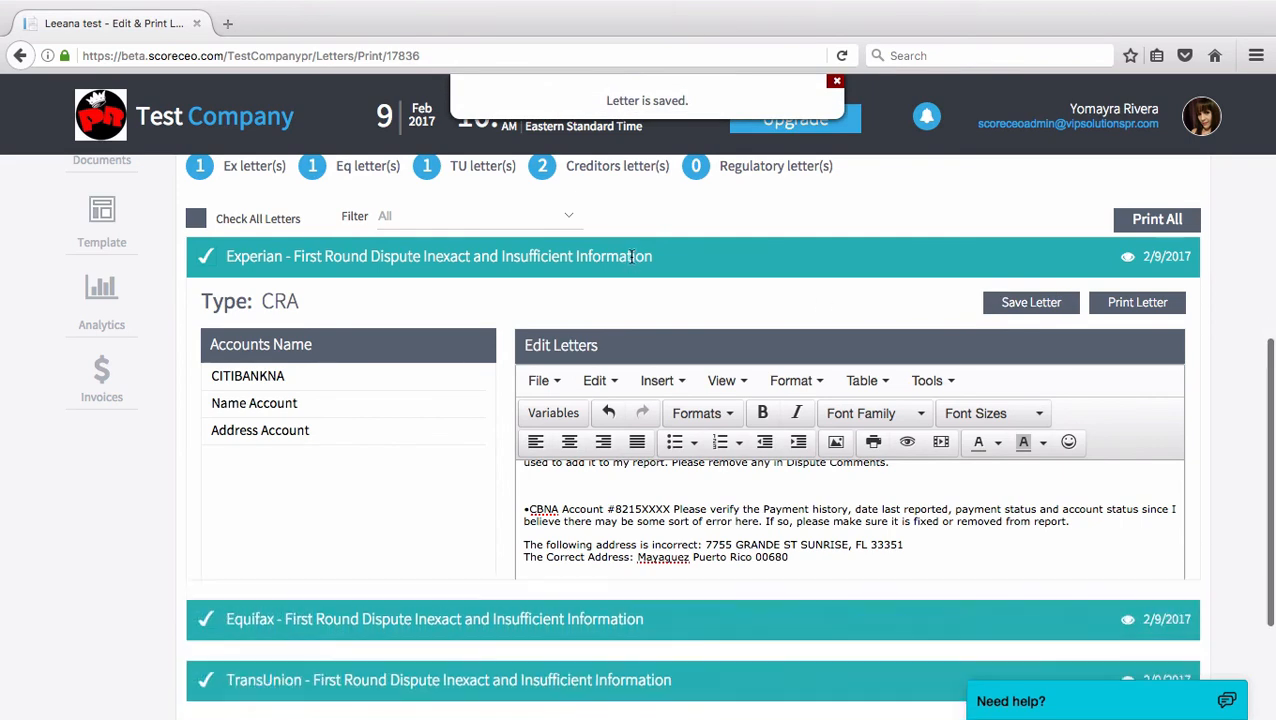
scroll(730, 431, "up", 2)
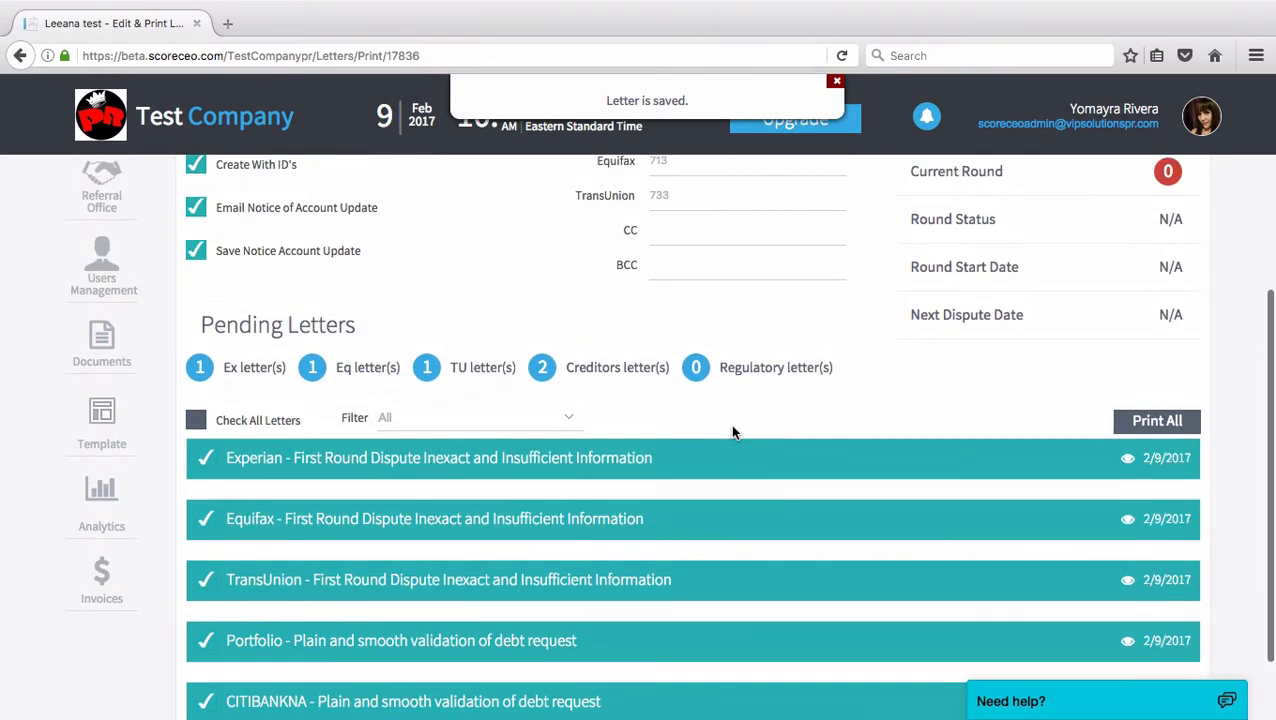
Step: Print all pending dispute letters for the three bureaus and the two creditors
scroll(948, 398, "up", 2)
scroll(823, 473, "down", 1)
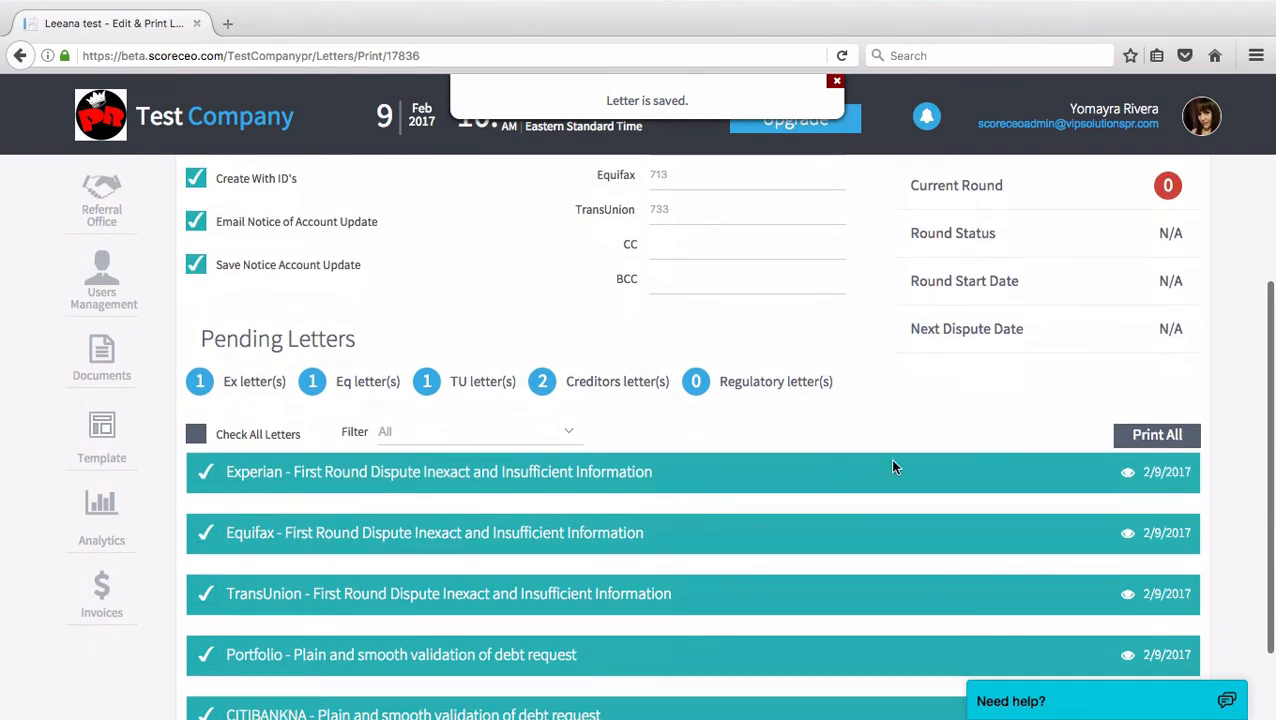
left_click(1175, 446)
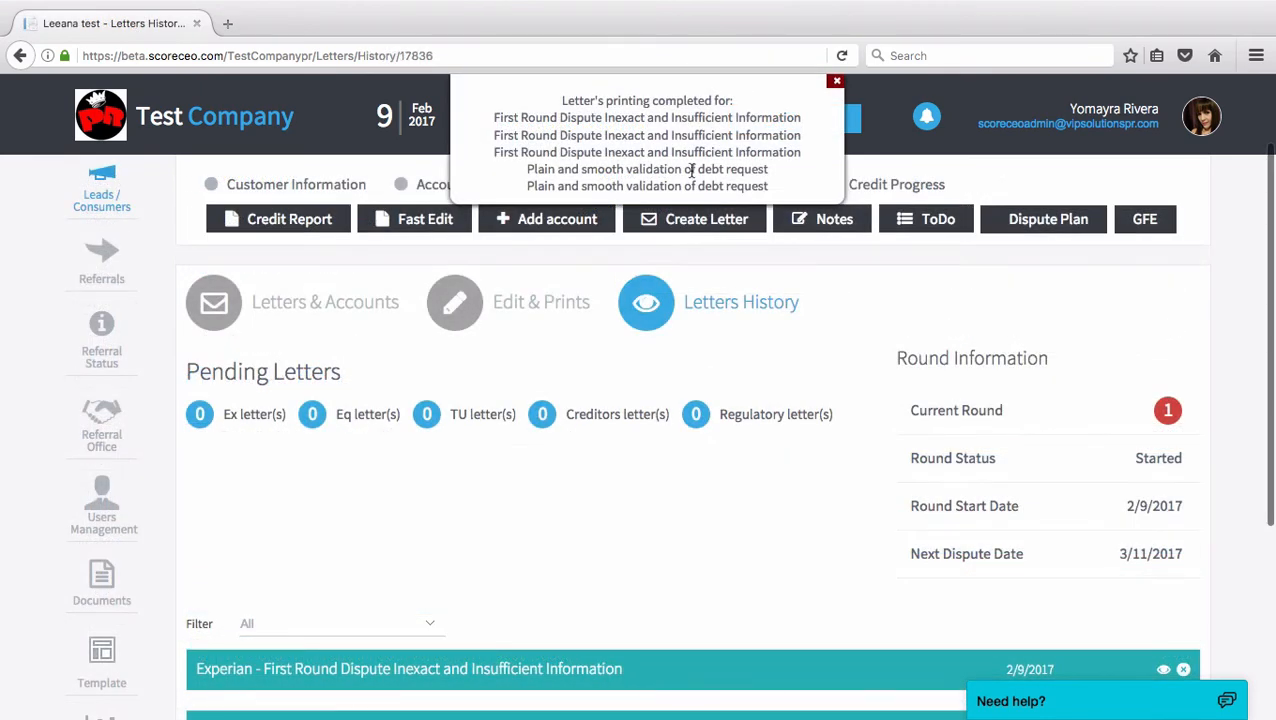
Step: Expand the Experian first-round letter in the letters history and download it as Letter_38192 to the Downloads folder
scroll(737, 286, "down", 3)
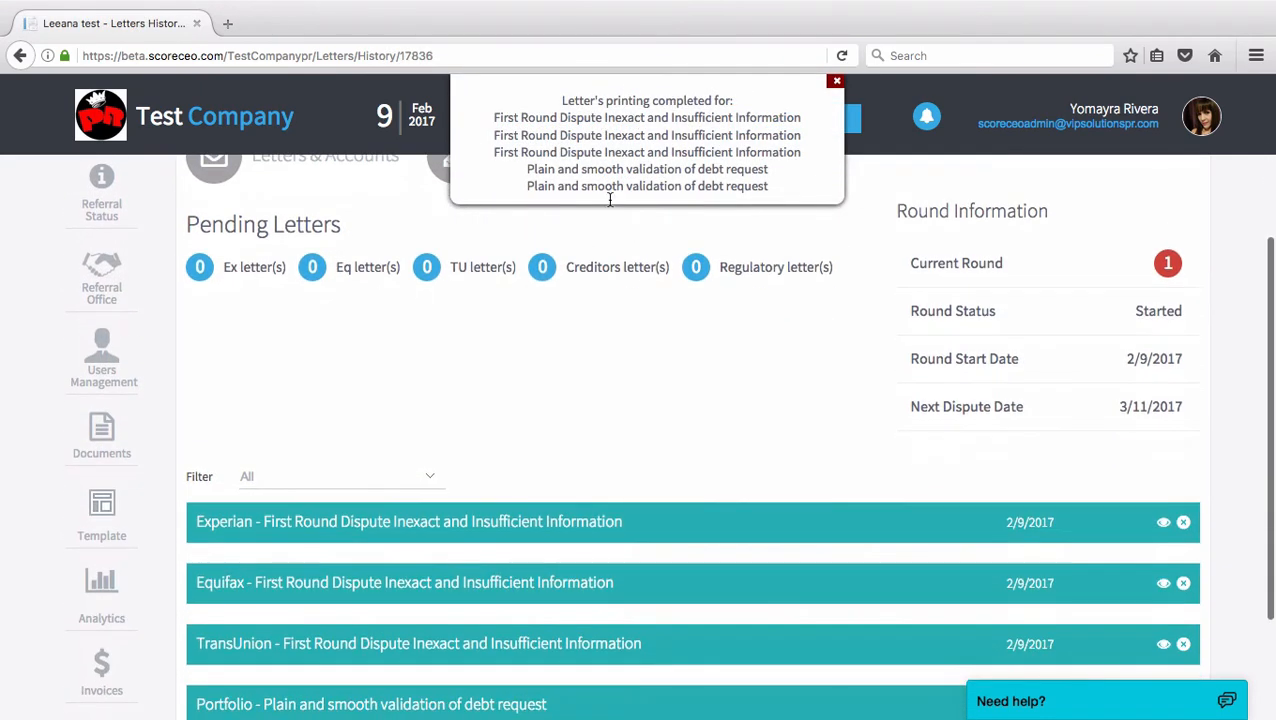
scroll(740, 287, "down", 3)
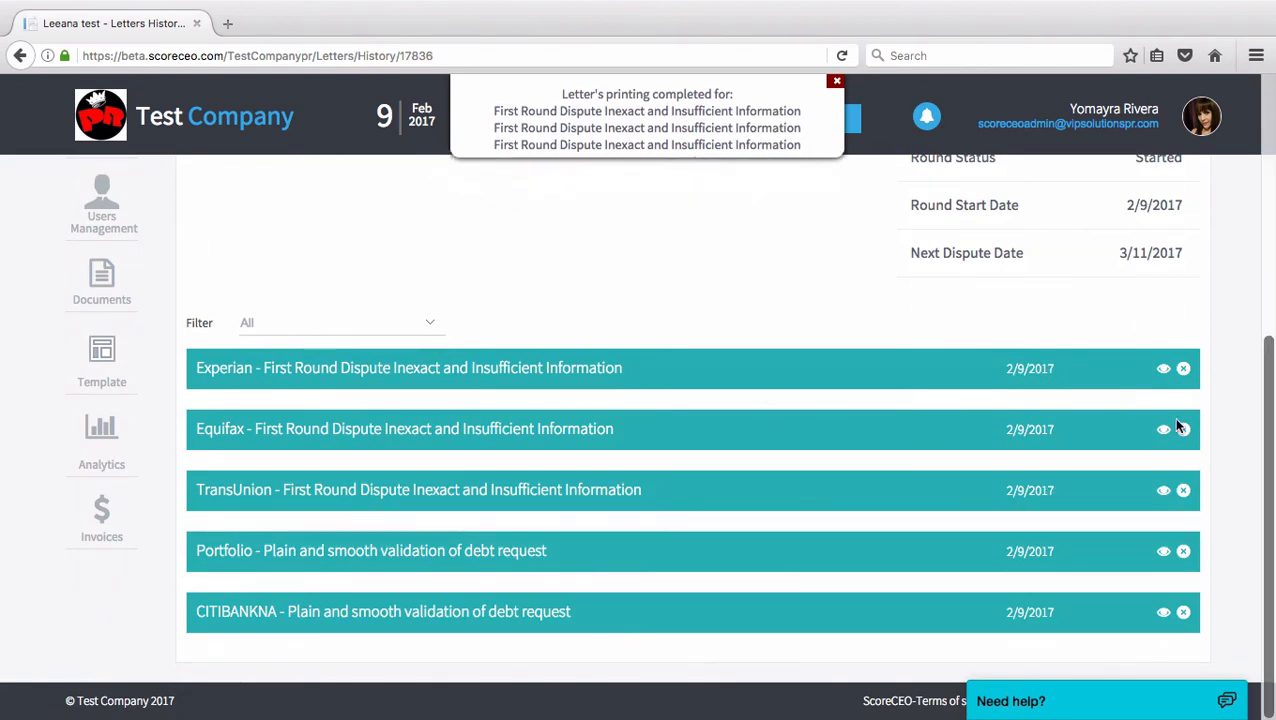
left_click(1162, 370)
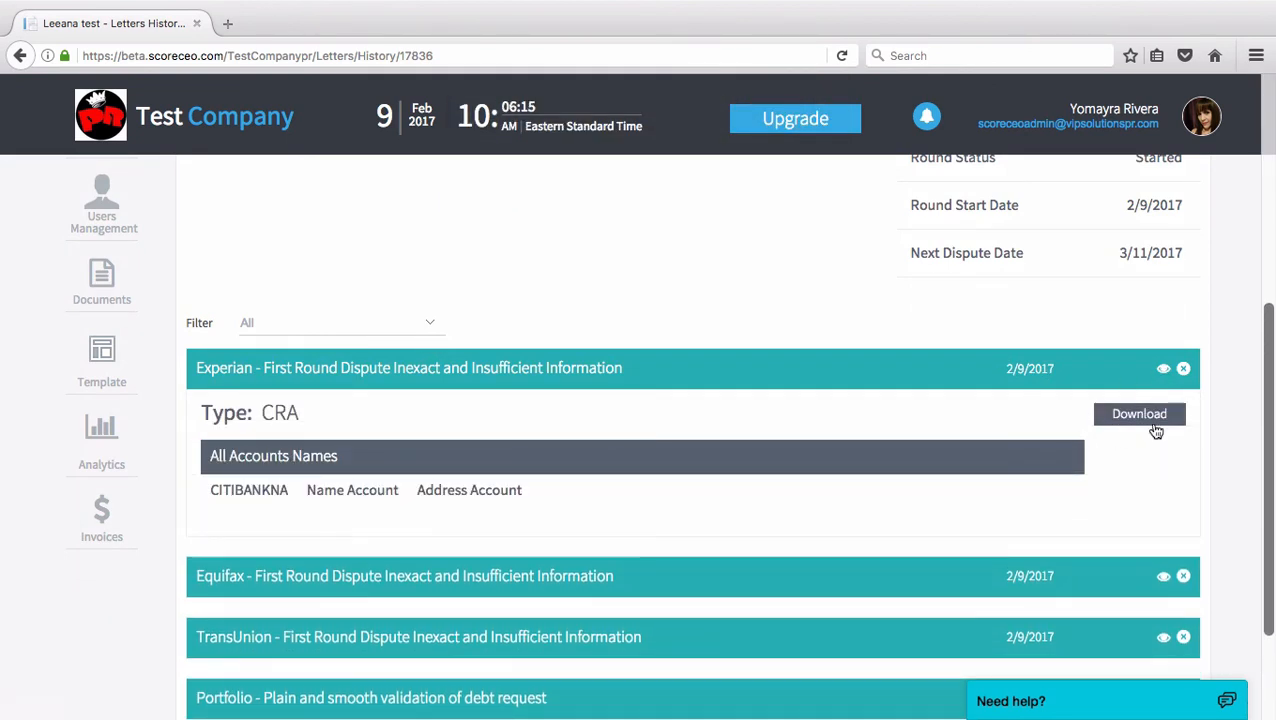
left_click(1155, 425)
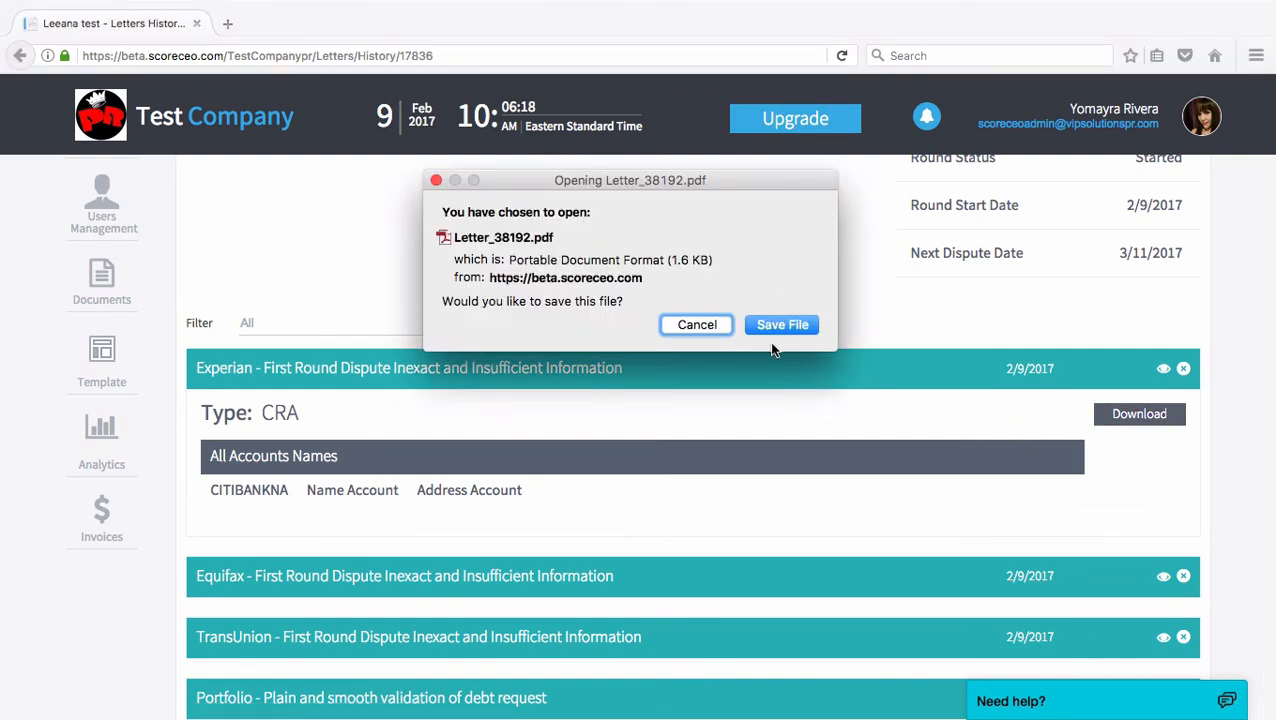
left_click(782, 326)
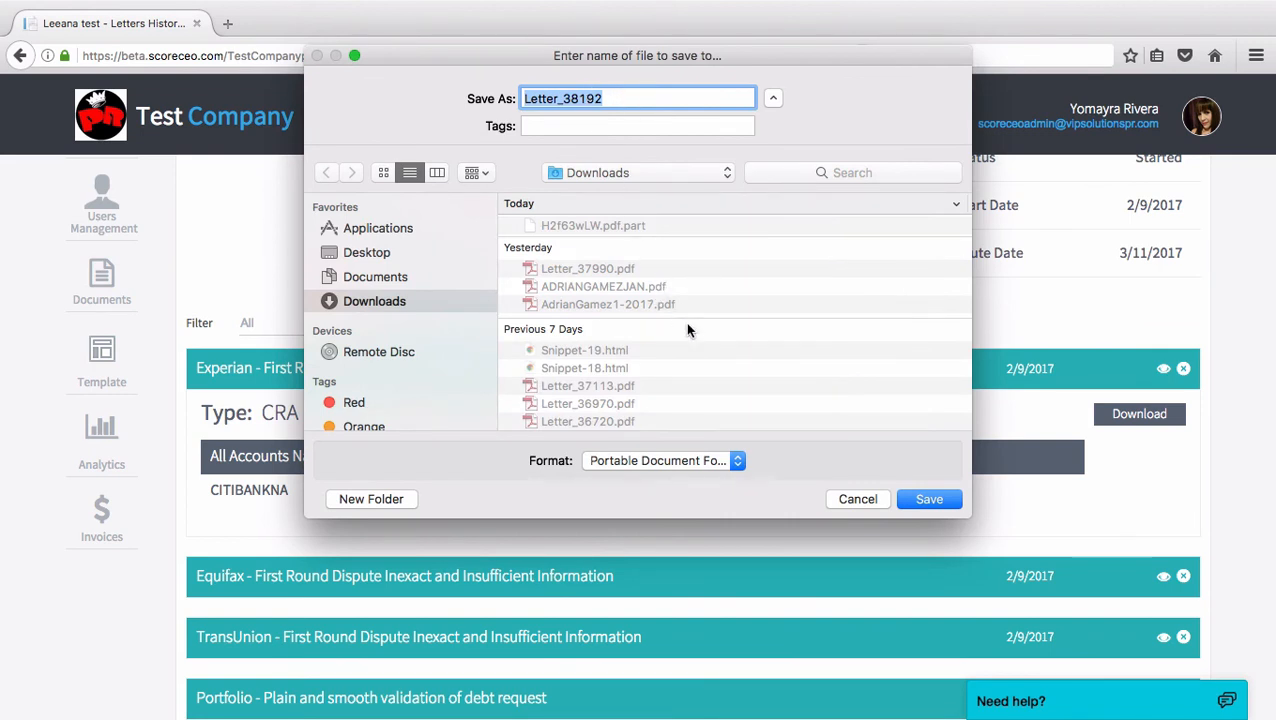
left_click(925, 497)
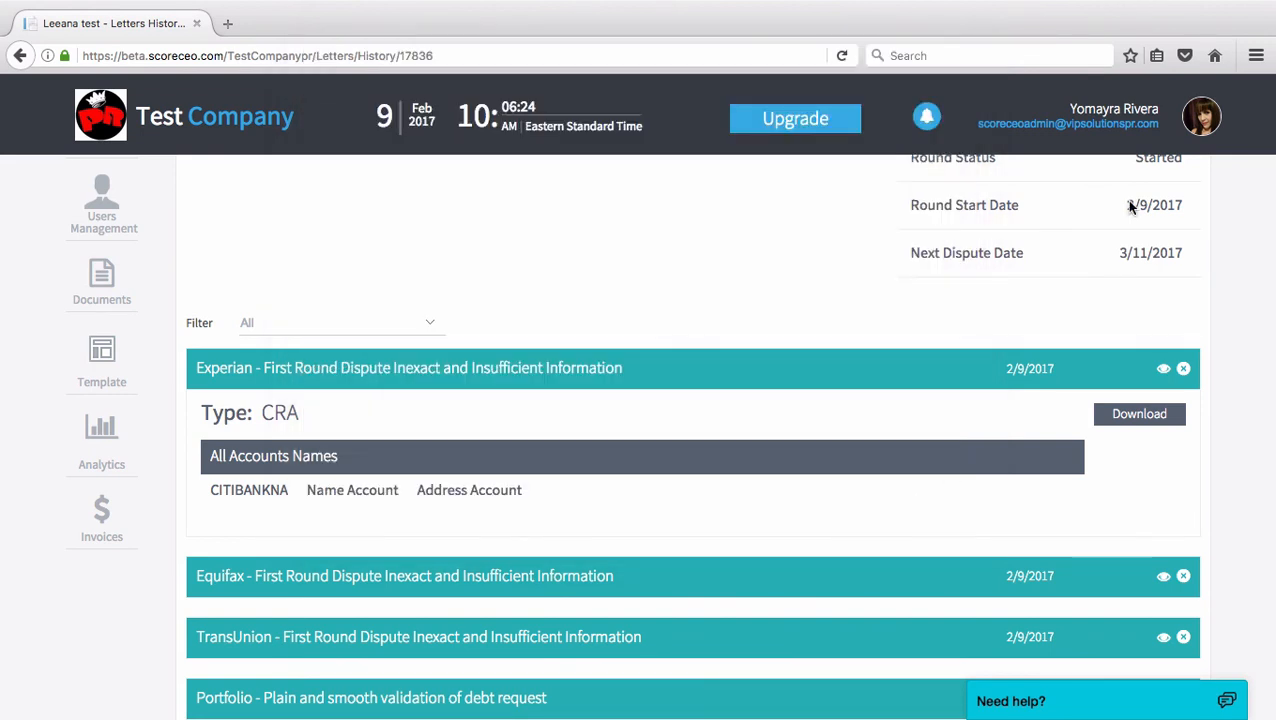
Step: Open the downloaded Letter_38192.pdf in Adobe Reader from the browser's downloads list and close the Library window
left_click(1256, 55)
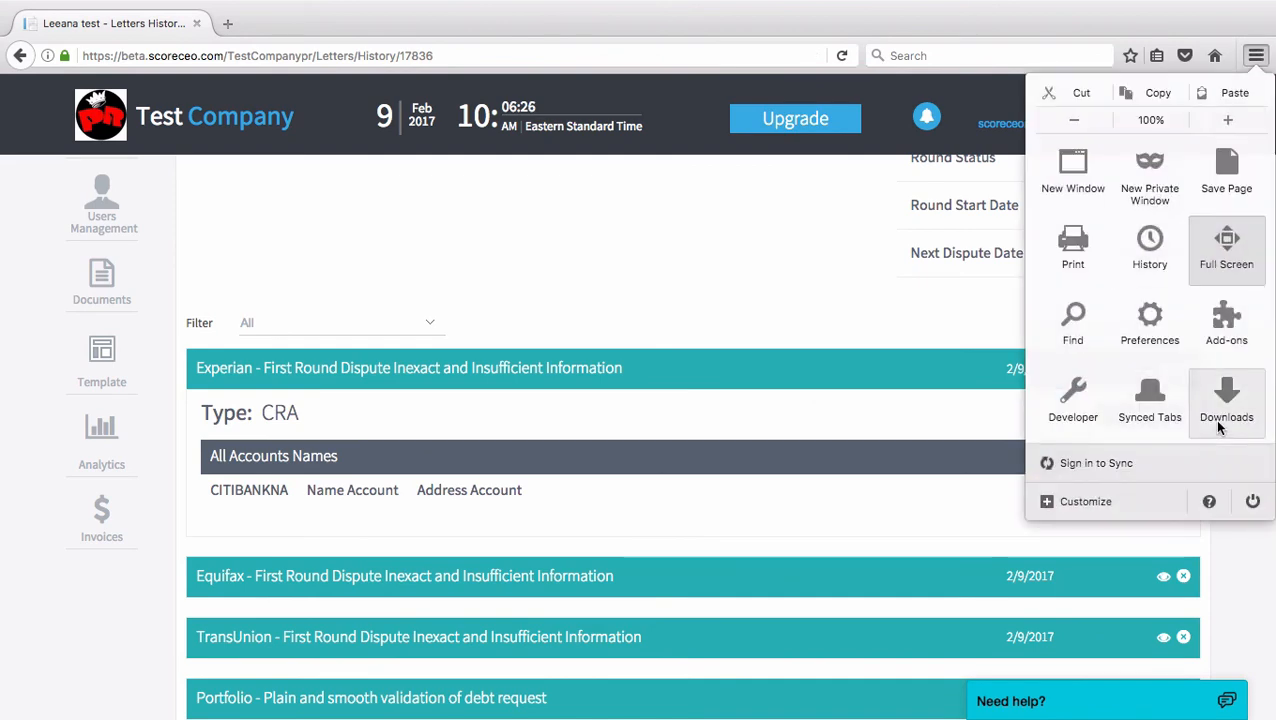
left_click(1222, 400)
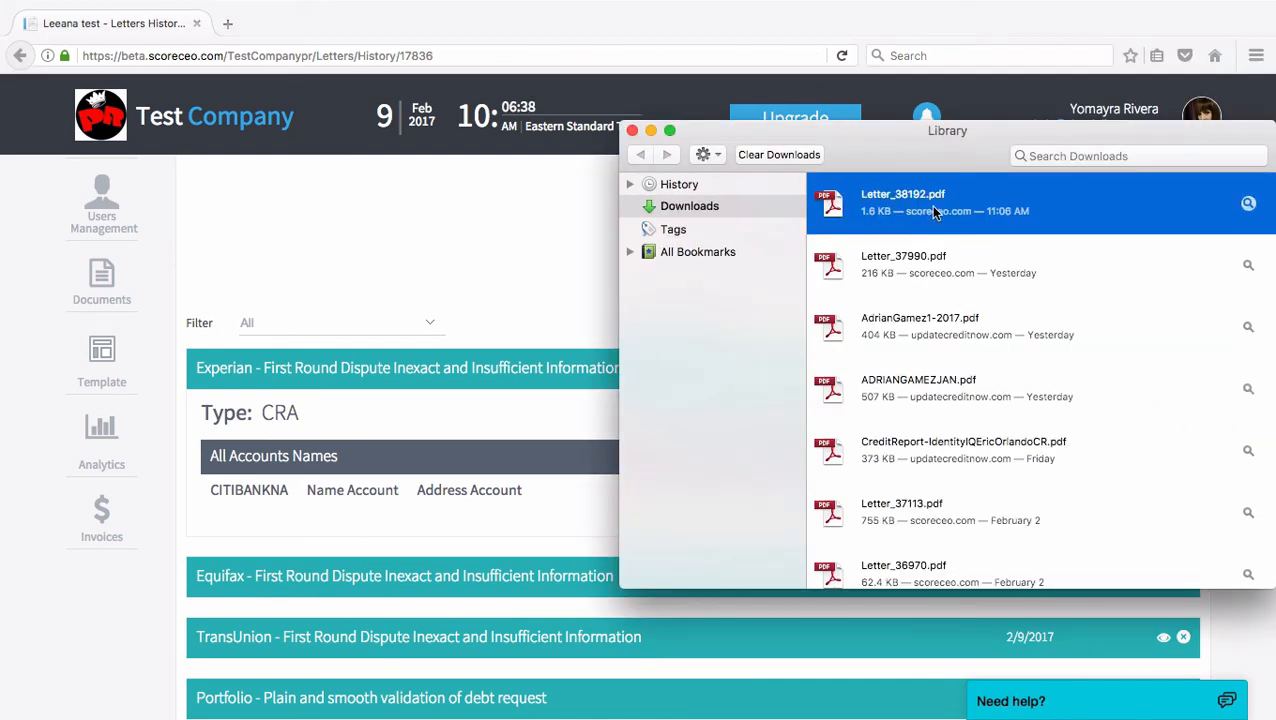
double_click(930, 205)
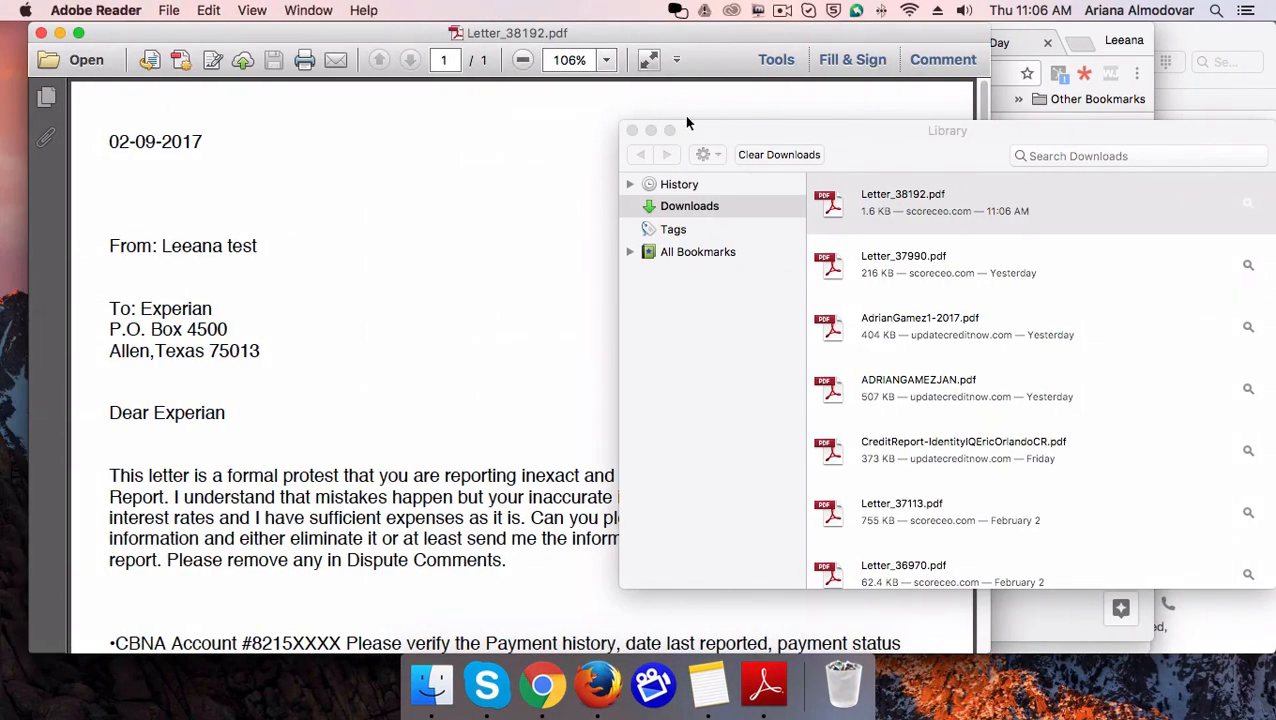
left_click(632, 131)
Step: Read through the Experian letter PDF, checking the dispute text, address correction, and signature block with its DOB and SSN lines
scroll(501, 319, "down", 5)
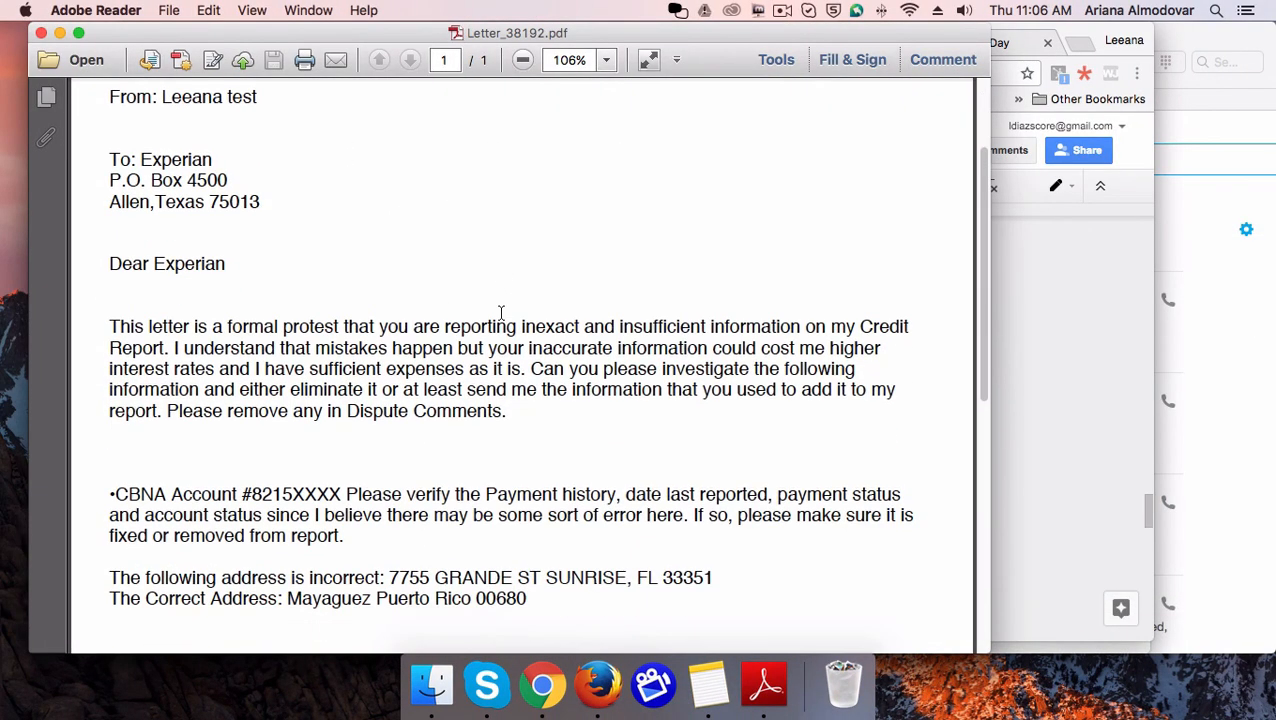
scroll(505, 316, "down", 10)
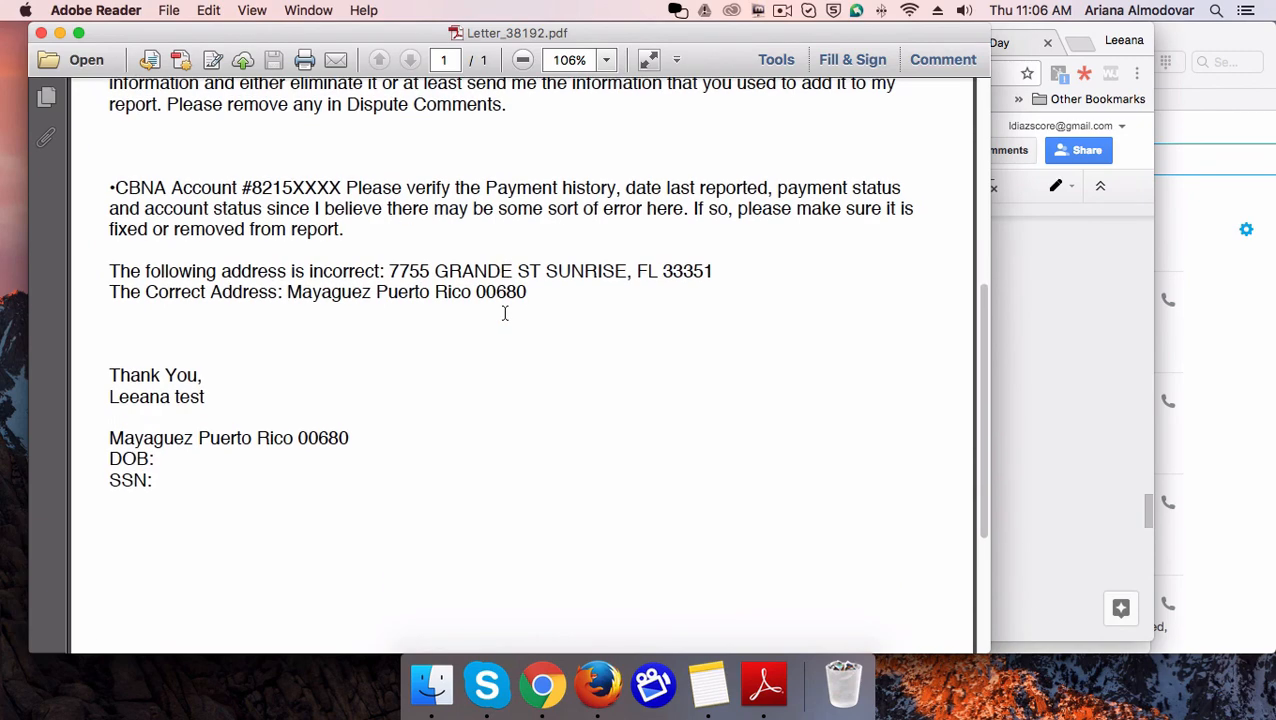
scroll(505, 319, "down", 2)
scroll(504, 313, "up", 9)
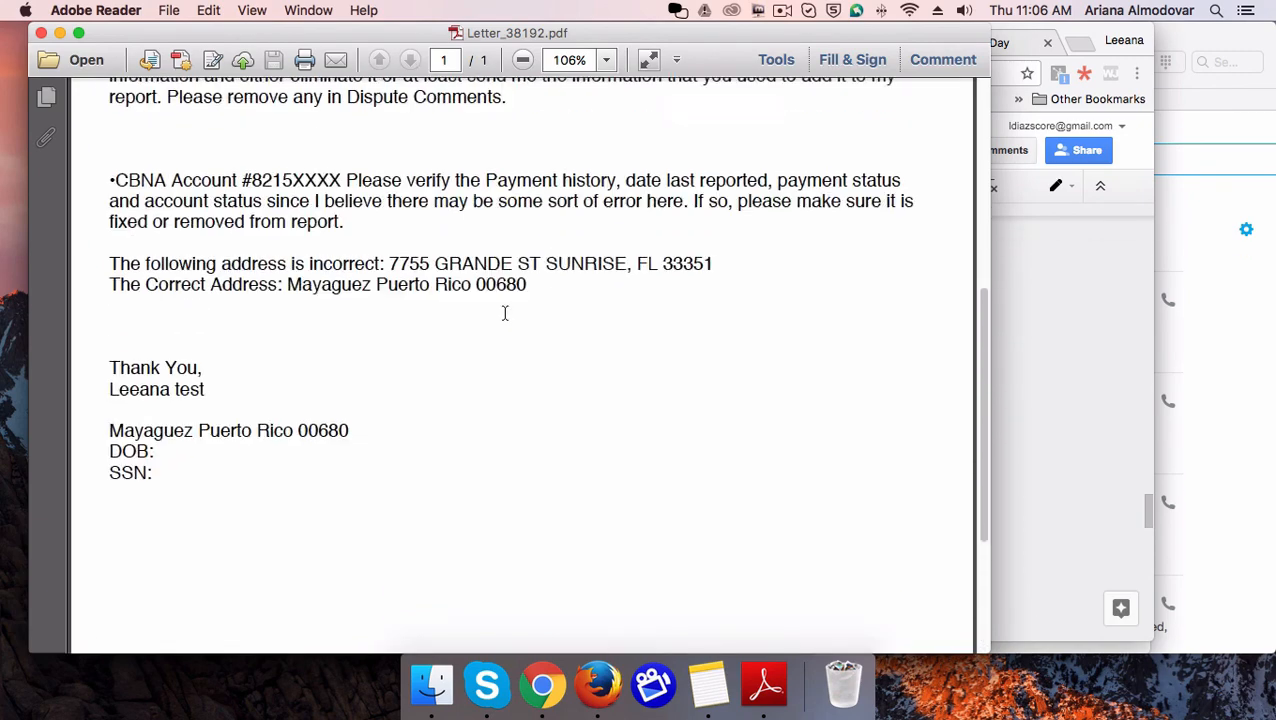
scroll(589, 498, "down", 9)
scroll(480, 350, "up", 3)
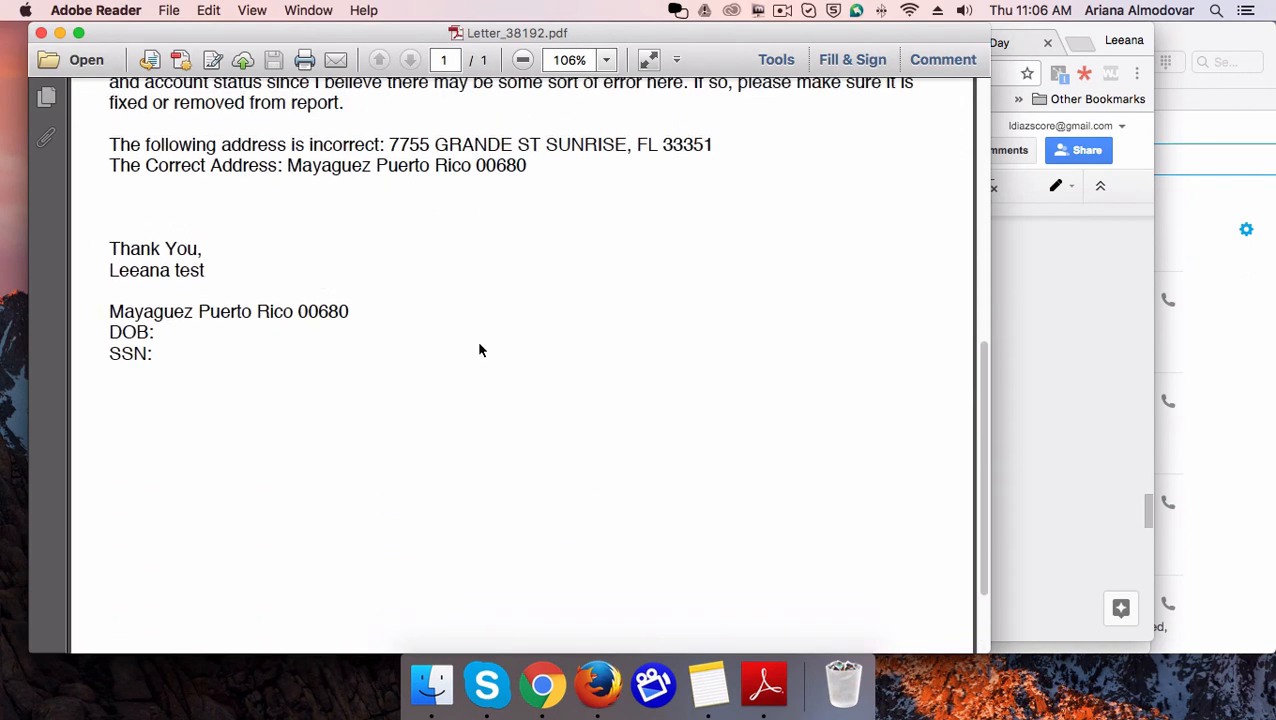
left_click(153, 334)
left_click(167, 355)
scroll(182, 380, "up", 10)
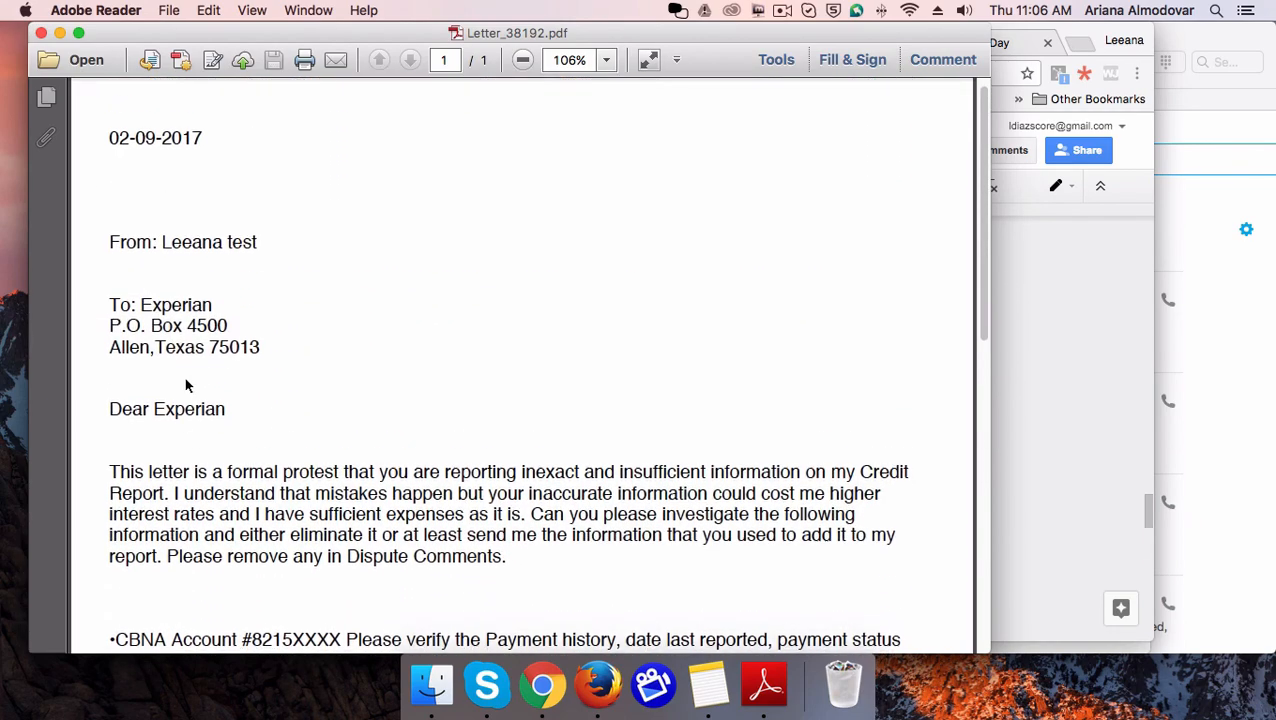